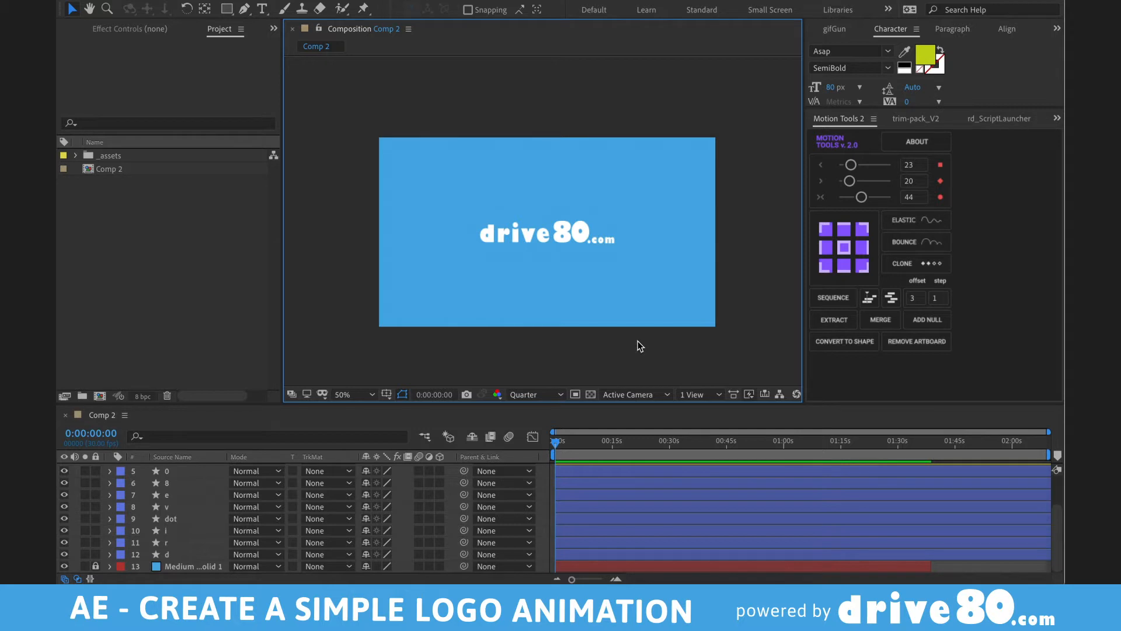
# - Select a few logo letters, deselect them, and toggle the composition view between 100% and 50%
pyautogui.click(506, 233)
pyautogui.click(524, 234)
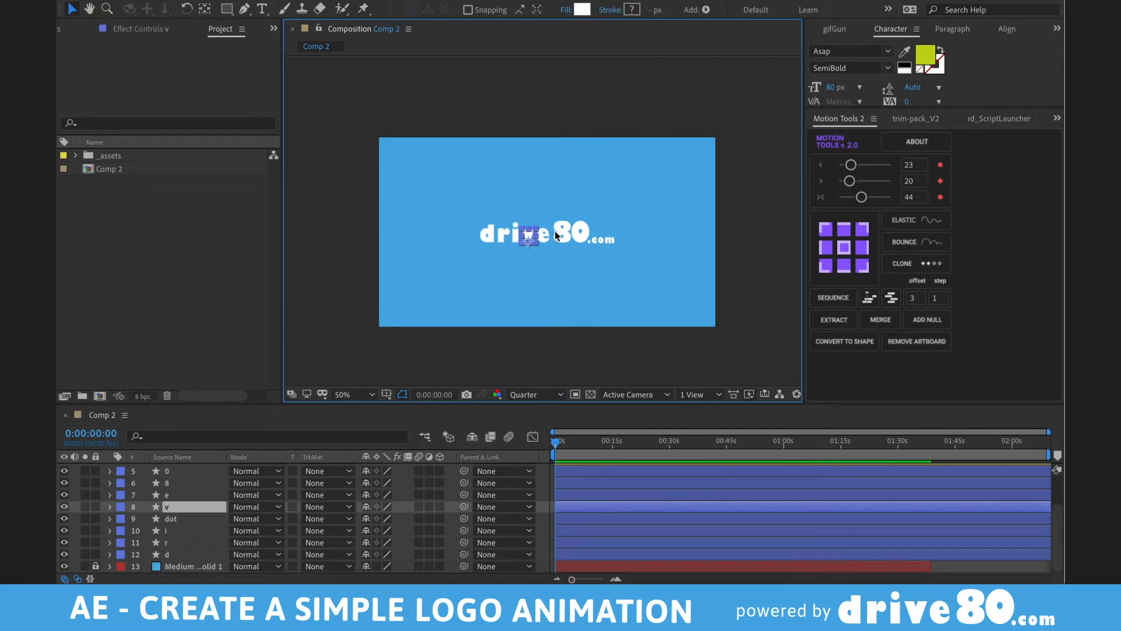
pyautogui.click(556, 234)
pyautogui.click(570, 280)
pyautogui.press('/')
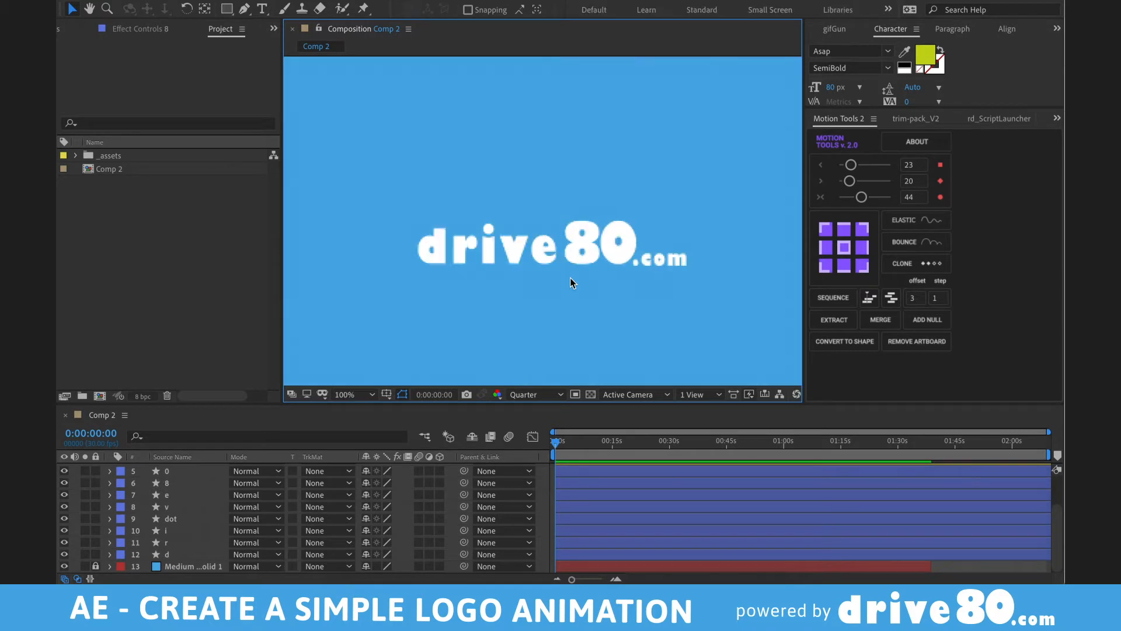
pyautogui.press(',')
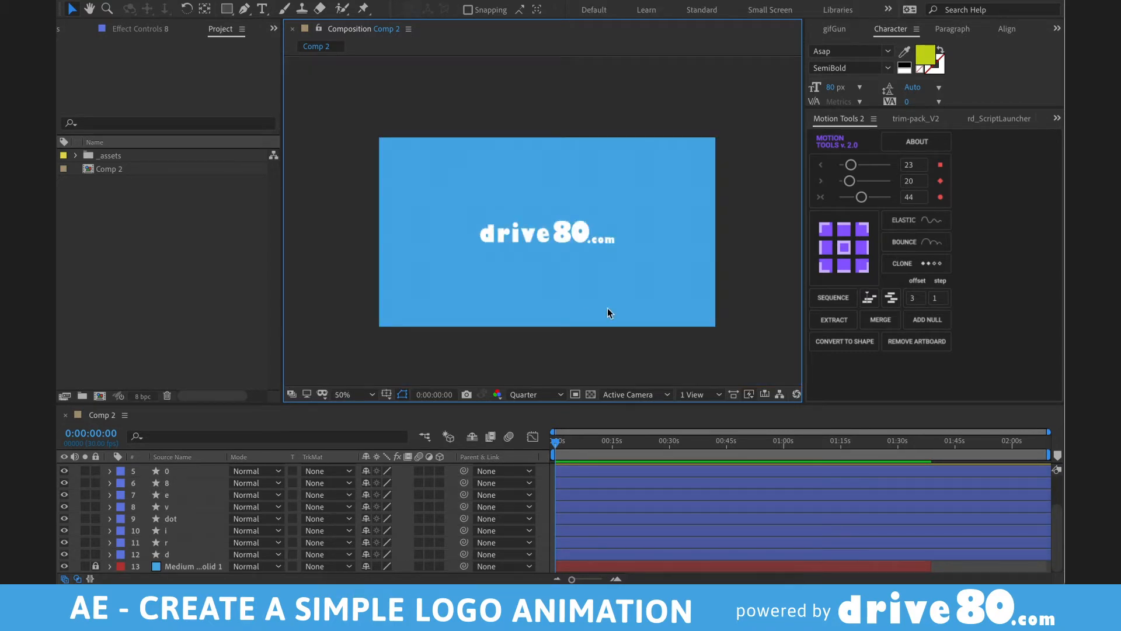
# - Reveal the m layer's Transform (149% scale, position 1316.7,586.5) and zoom the viewer to 100%
pyautogui.scroll(2, 579, 475)
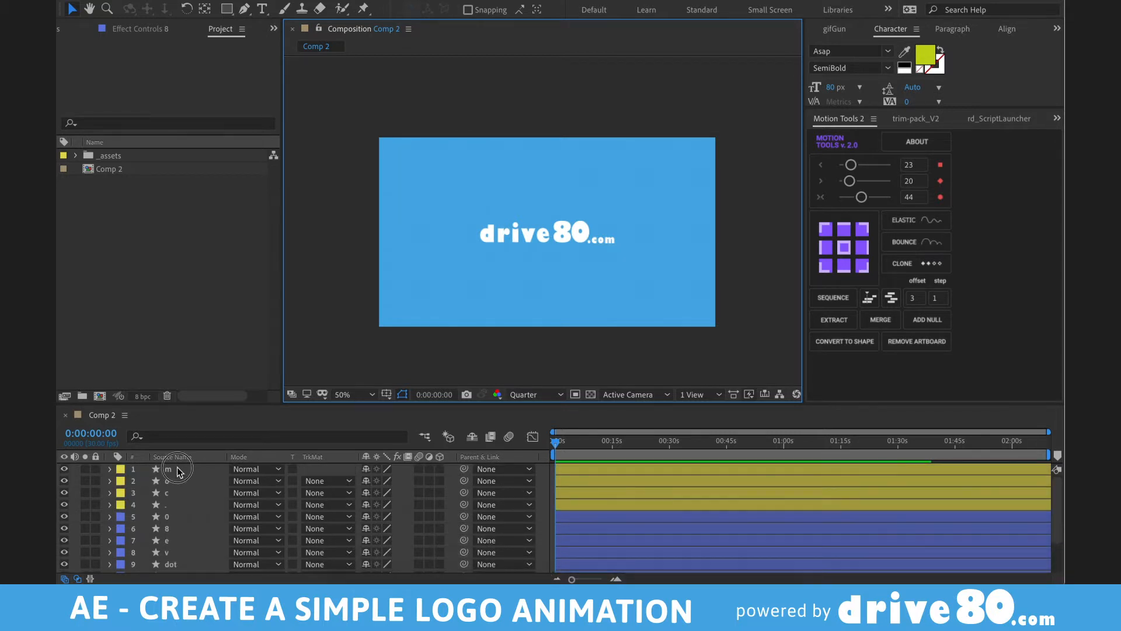
pyautogui.click(177, 470)
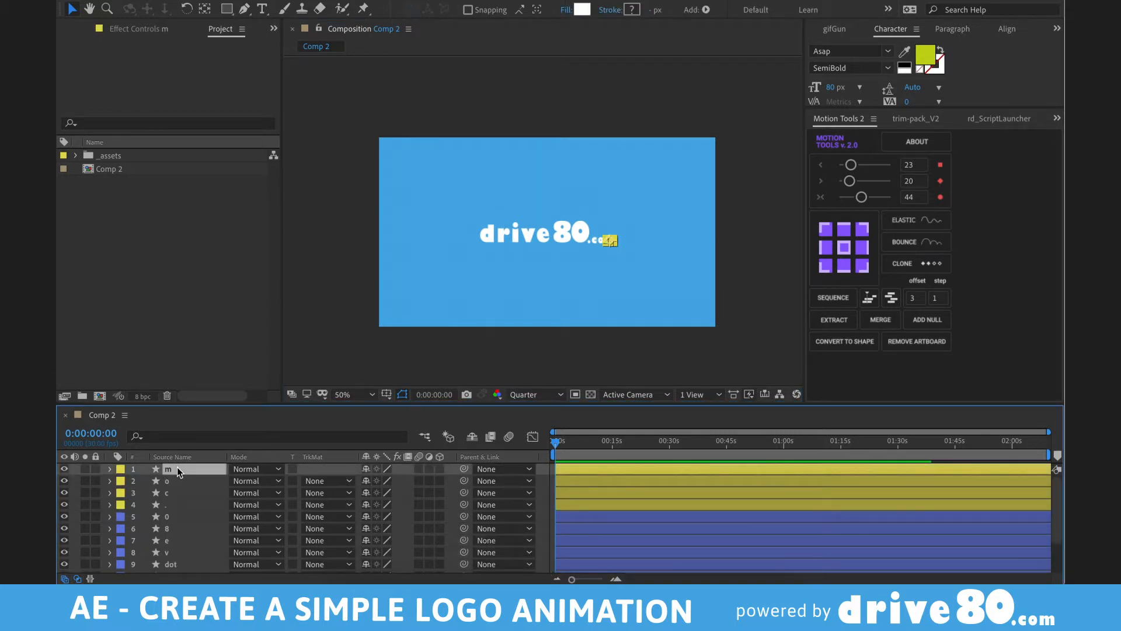
pyautogui.click(110, 469)
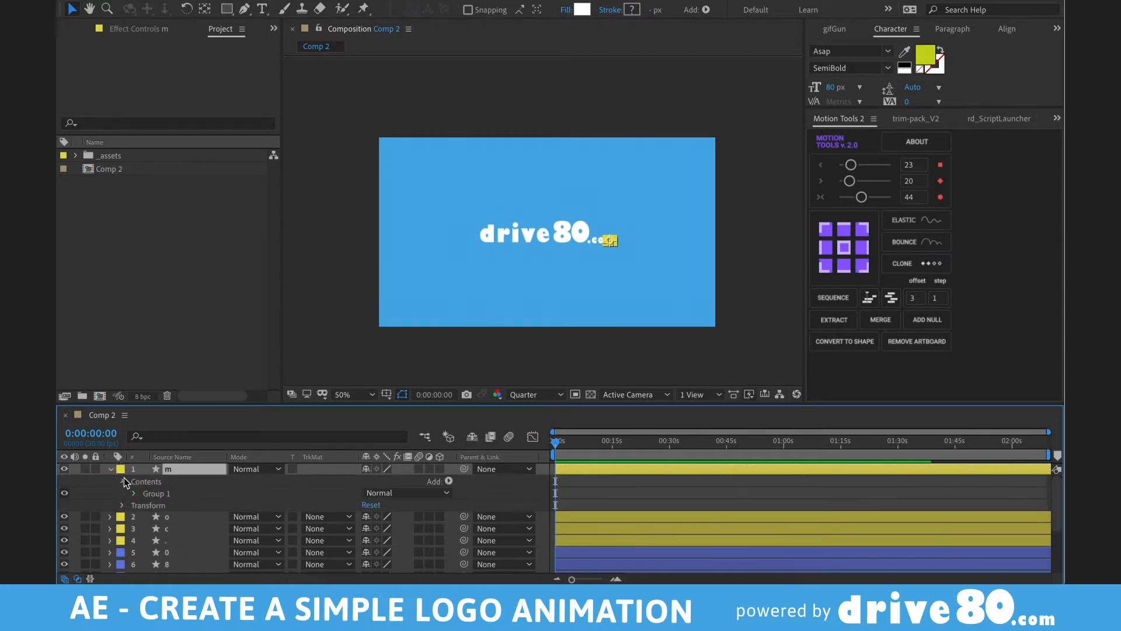
pyautogui.click(122, 493)
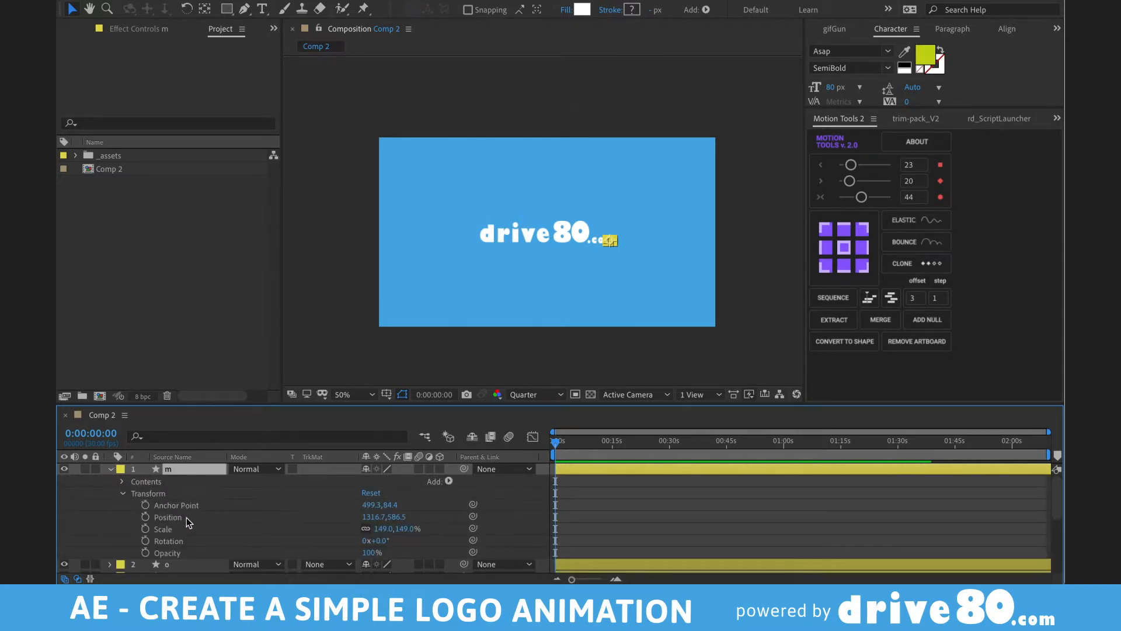
pyautogui.press('`')
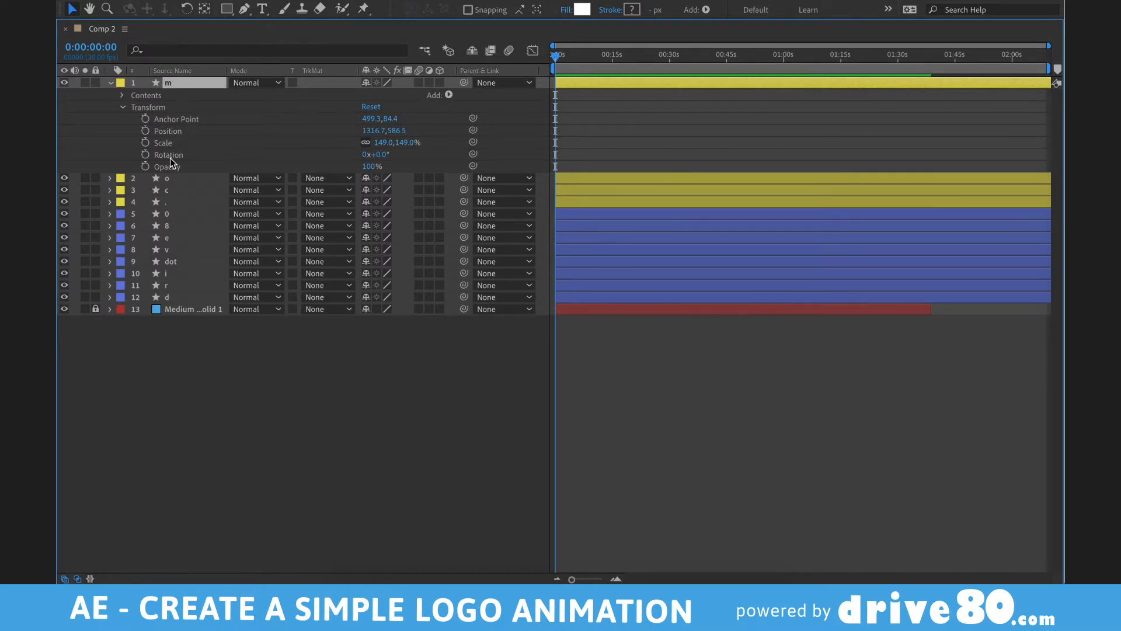
pyautogui.press('`')
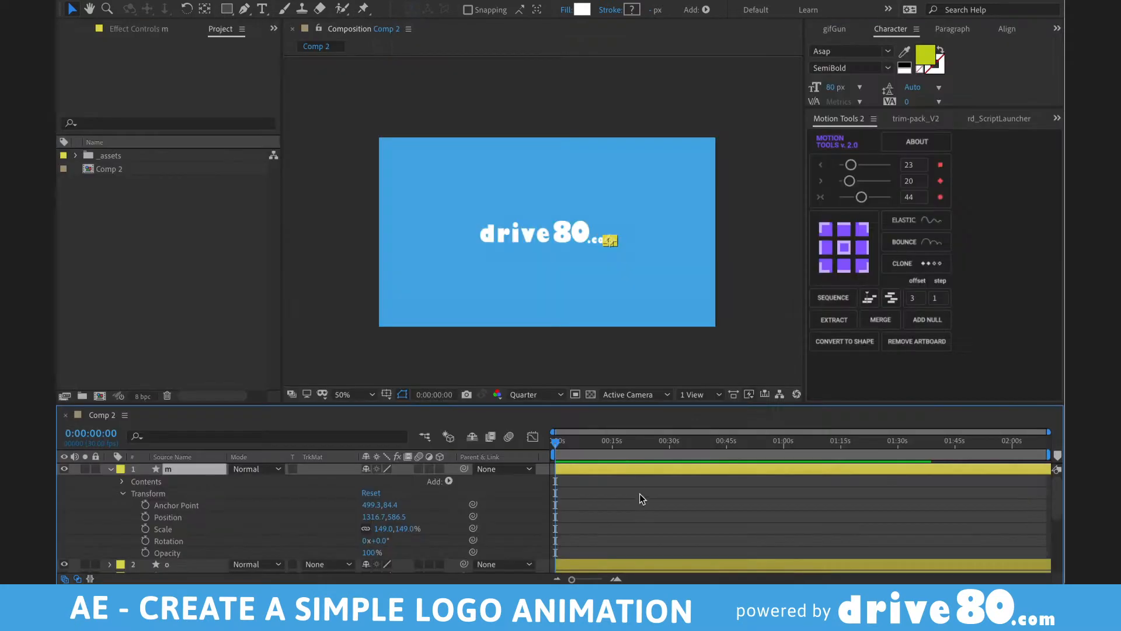
pyautogui.click(570, 267)
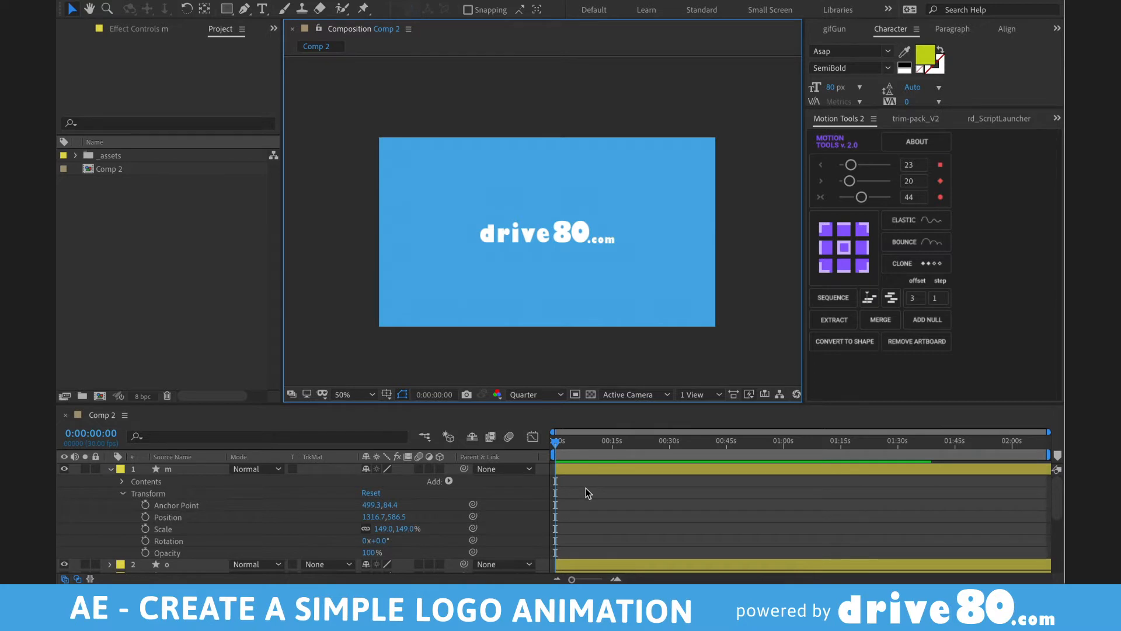
pyautogui.press('/')
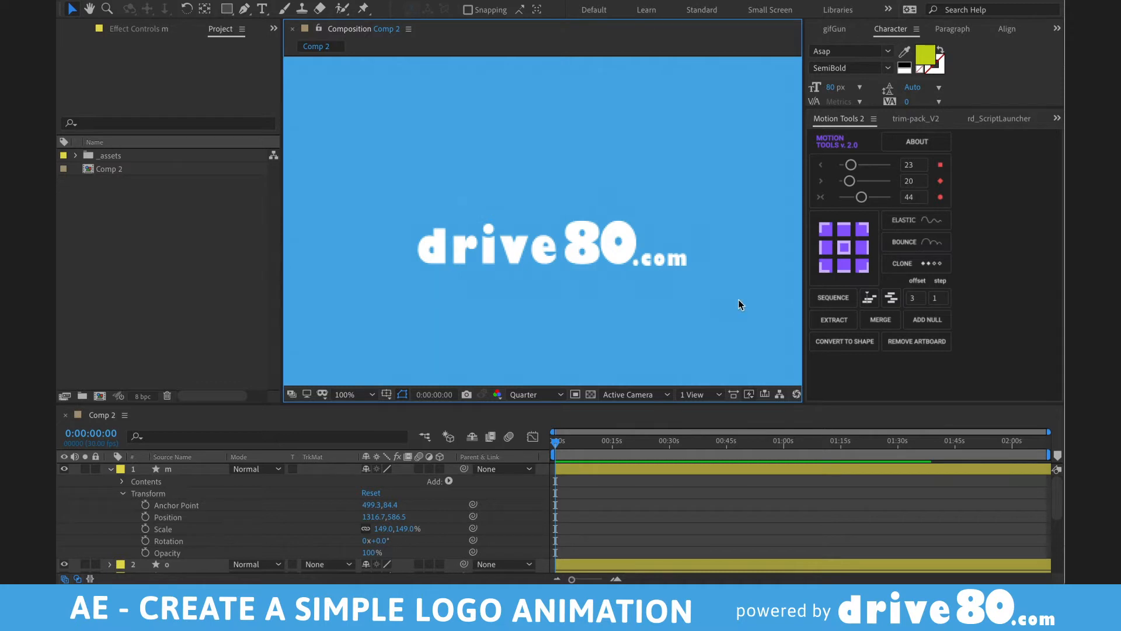
# - Collapse every layer's expanded properties and clear the layer selection
pyautogui.click(589, 468)
pyautogui.press('super+a')
pyautogui.press('u')
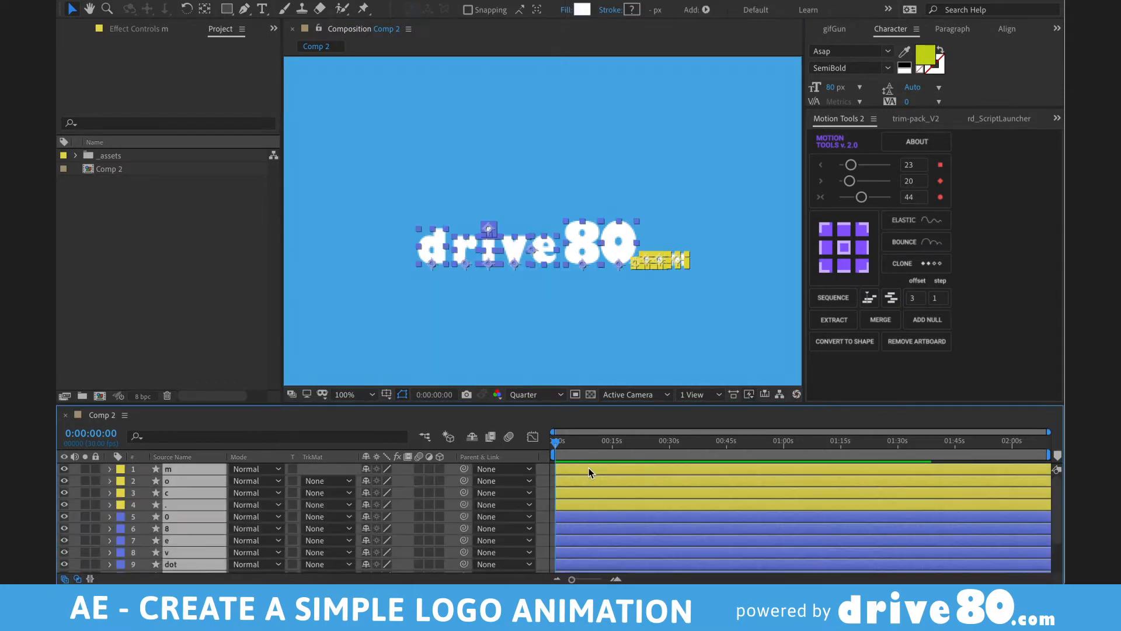
pyautogui.press('super+shift+a')
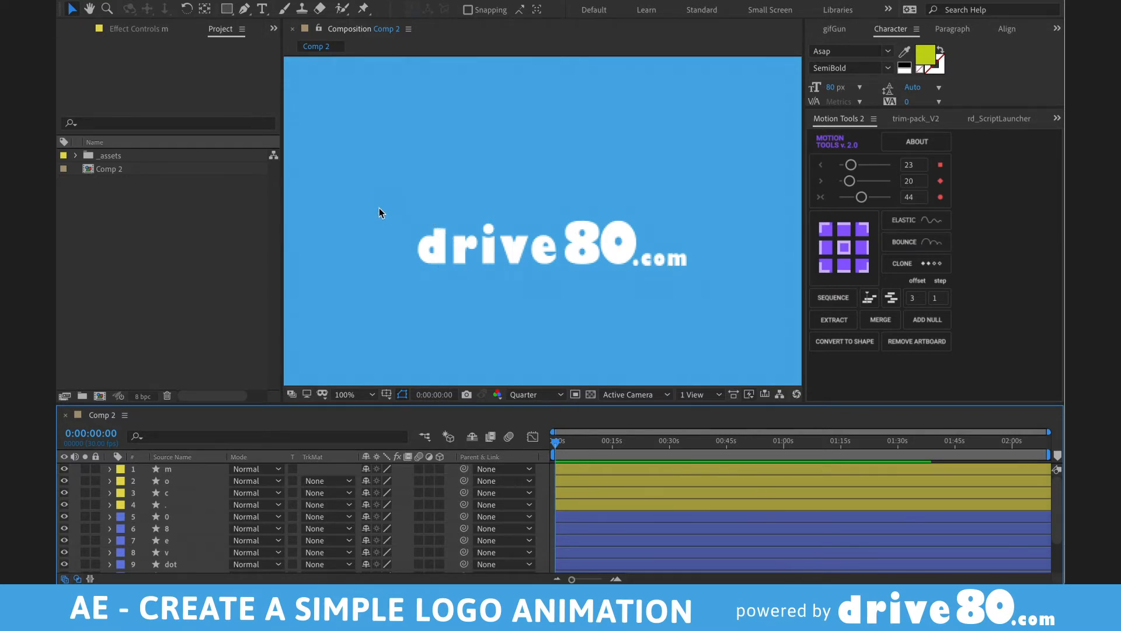
# - Select all logo letters and add starting Opacity keyframes at frame 0
pyautogui.moveTo(383, 195); pyautogui.dragTo(701, 307)
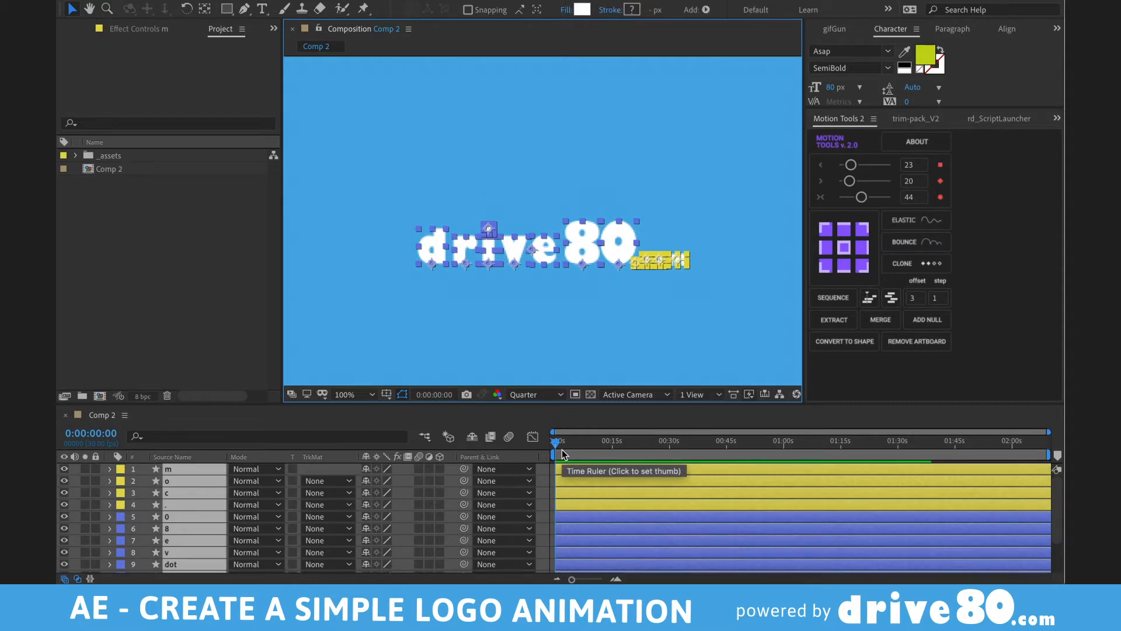
pyautogui.hotkey('alt', 'shift', 't')
pyautogui.press('=')
pyautogui.press('=')
pyautogui.press('=')
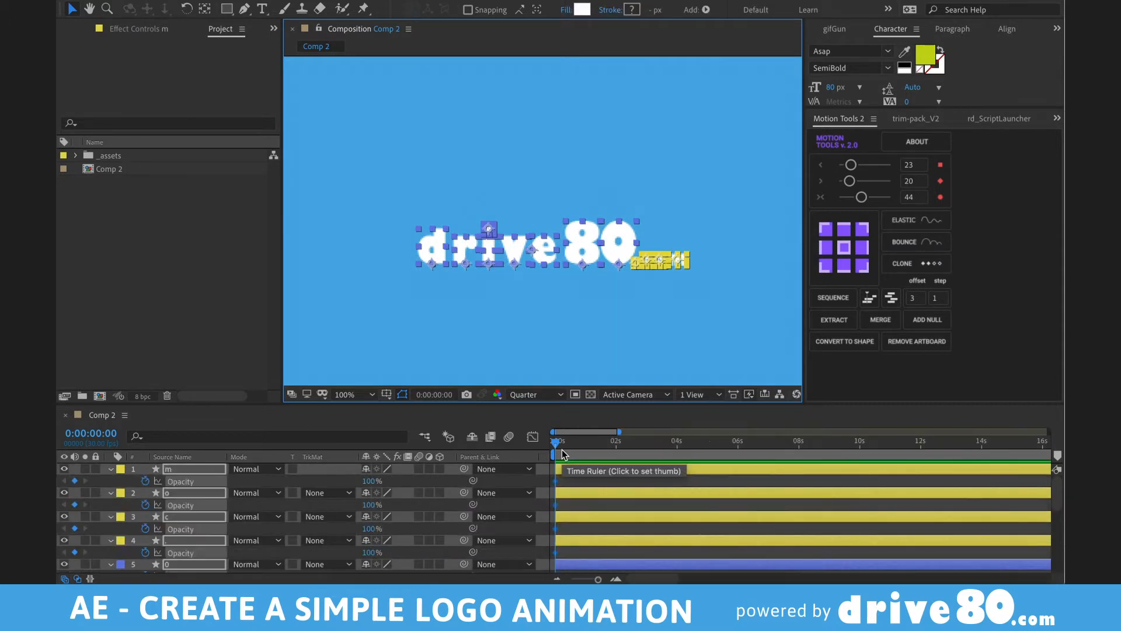
pyautogui.press('=')
pyautogui.press('=')
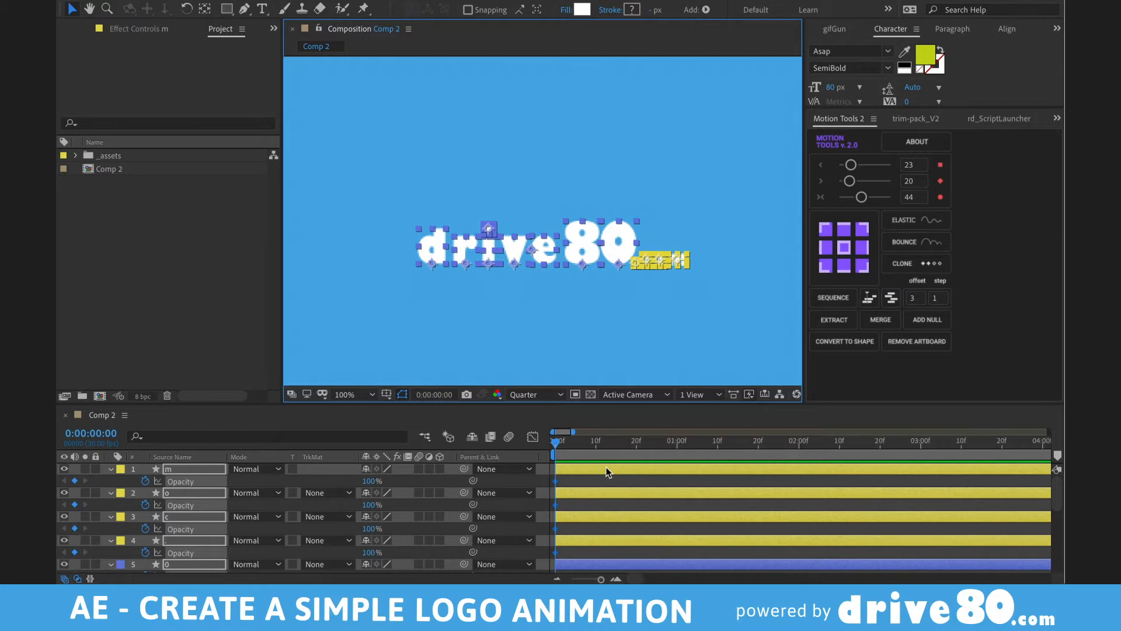
pyautogui.press('-')
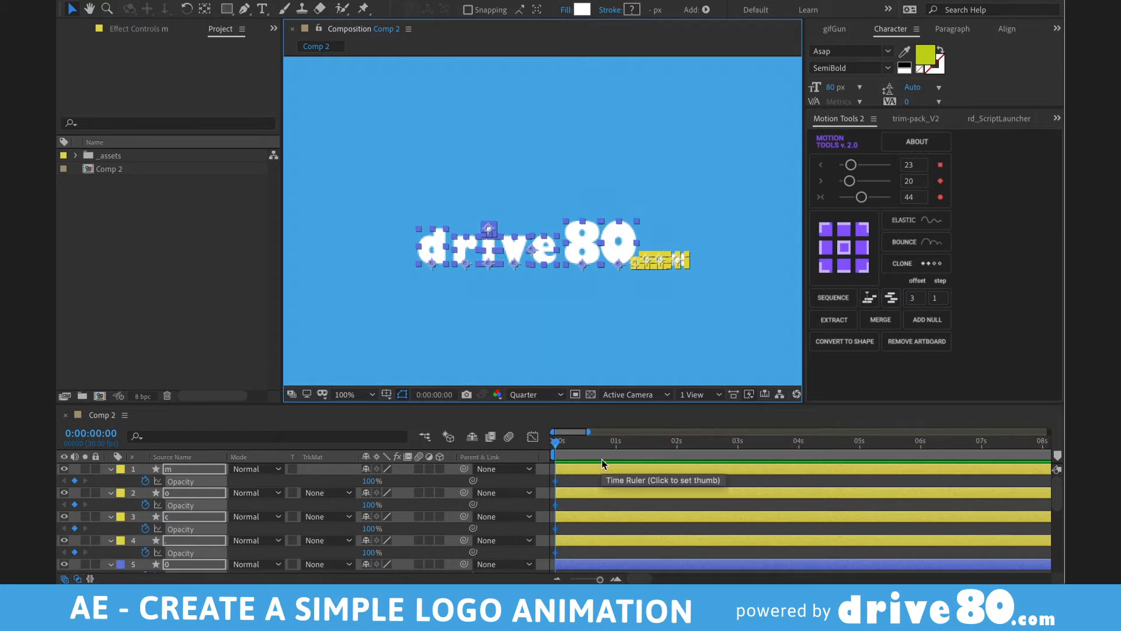
pyautogui.press('=')
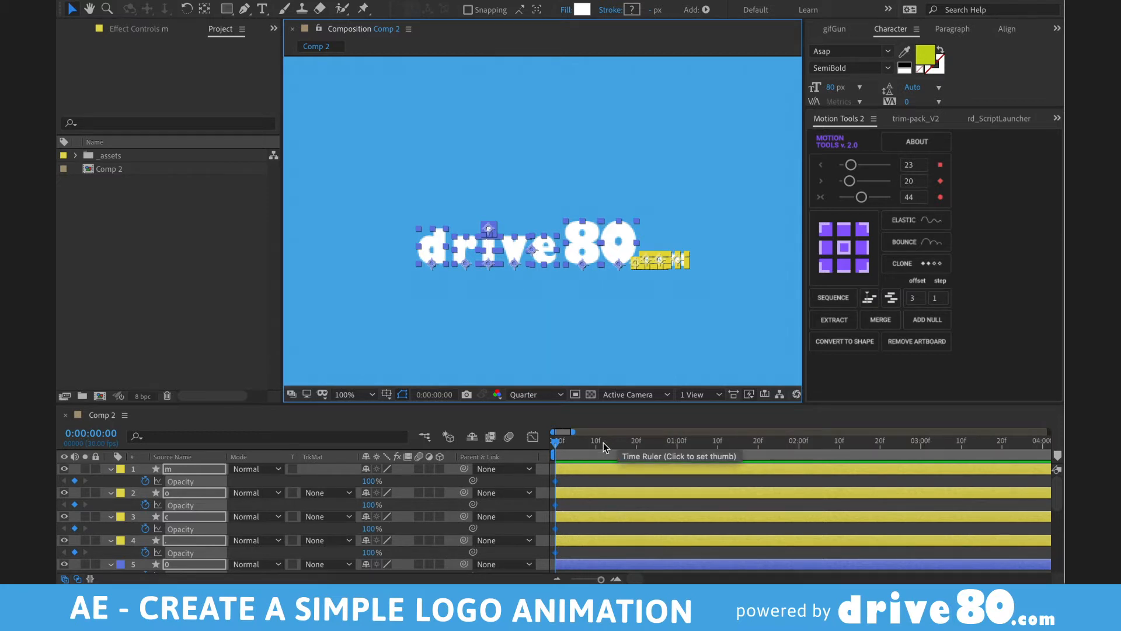
# - Place the current time at frame 14 for the end Opacity keyframes, then return to the start
pyautogui.moveTo(587, 442); pyautogui.dragTo(613, 447)
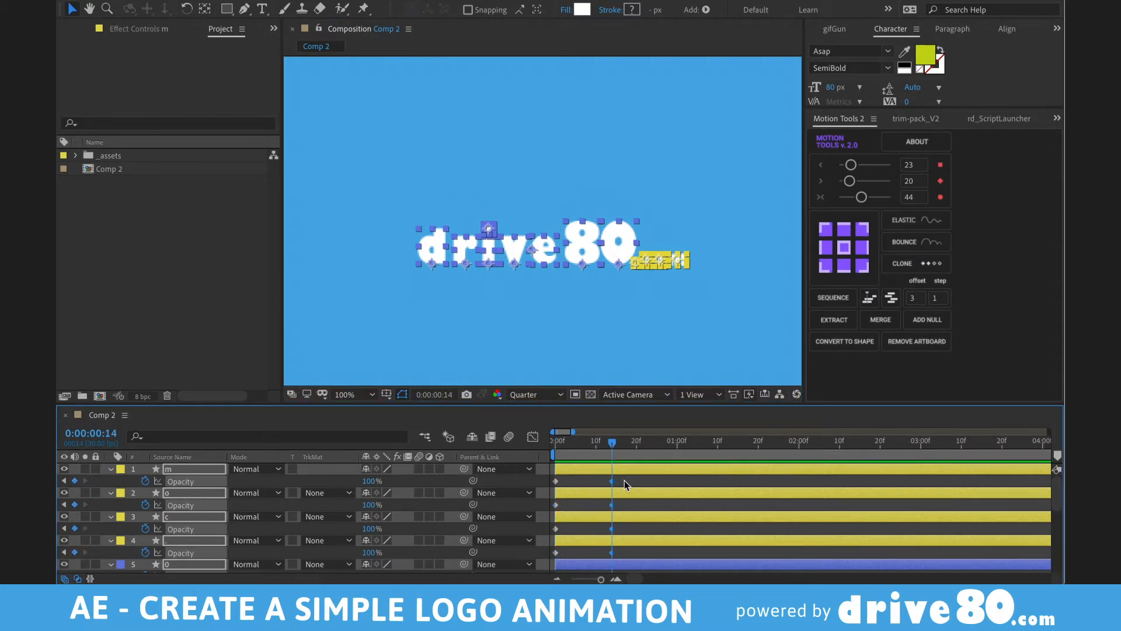
pyautogui.scroll(-8, 623, 493)
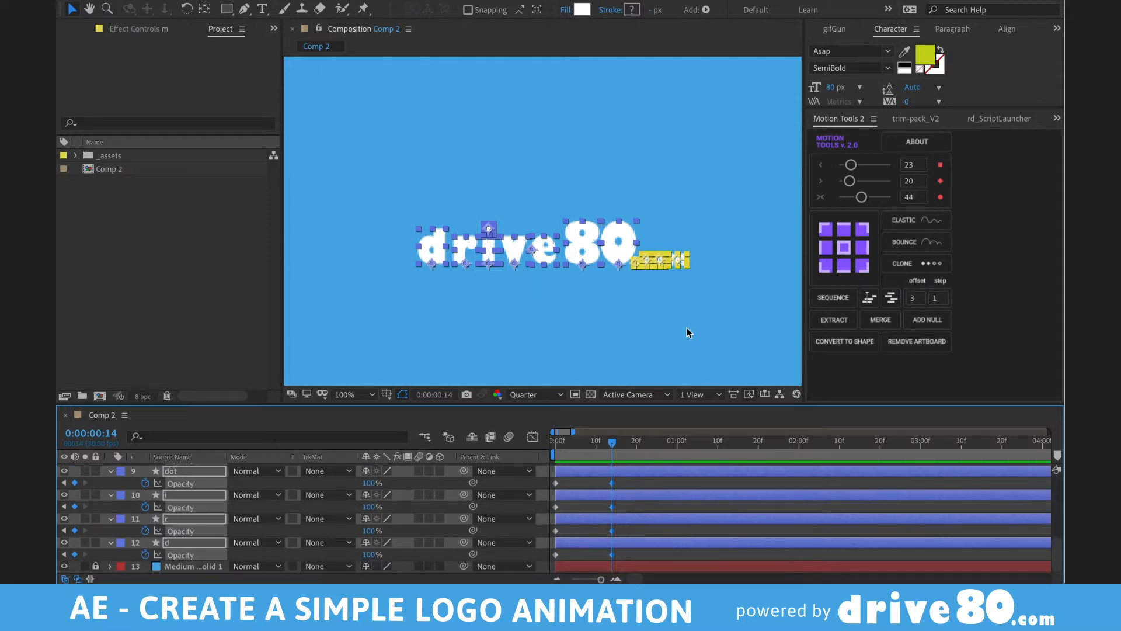
pyautogui.scroll(8, 632, 496)
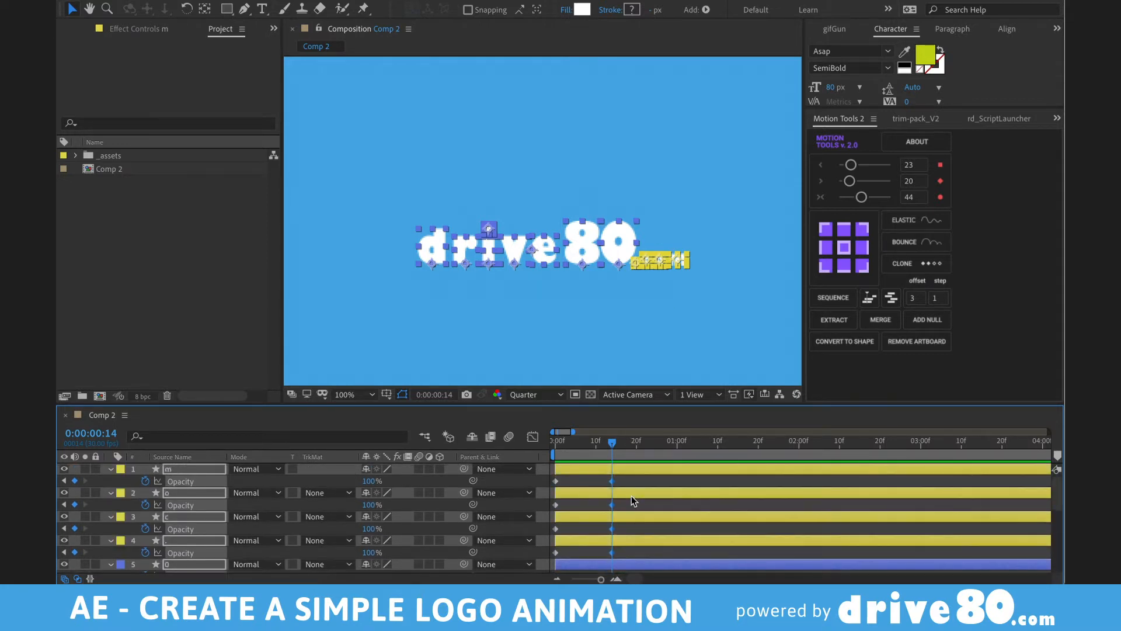
pyautogui.press('Home')
# - Set the starting Opacity of all selected letters to 0%
pyautogui.click(372, 480)
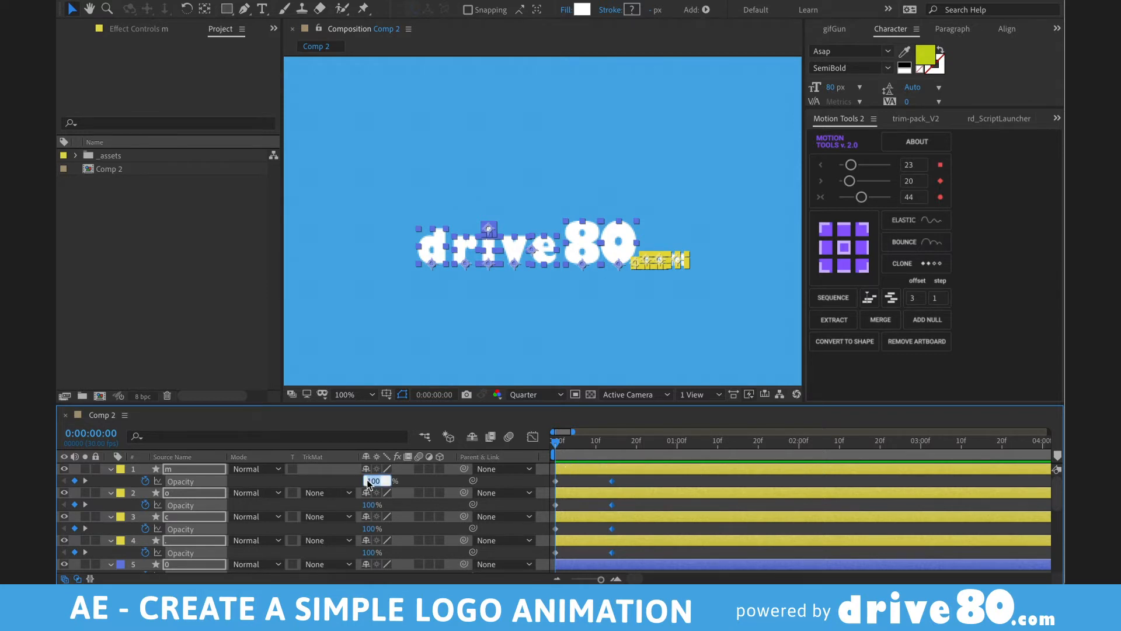
pyautogui.write('0')
pyautogui.press('Return')
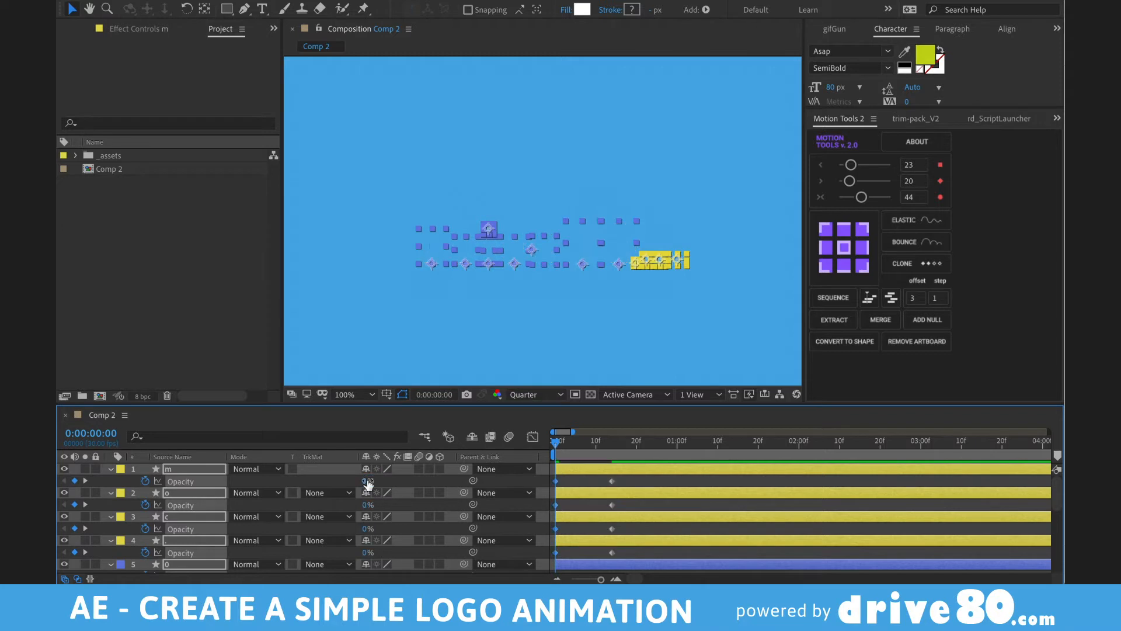
pyautogui.scroll(-10, 693, 497)
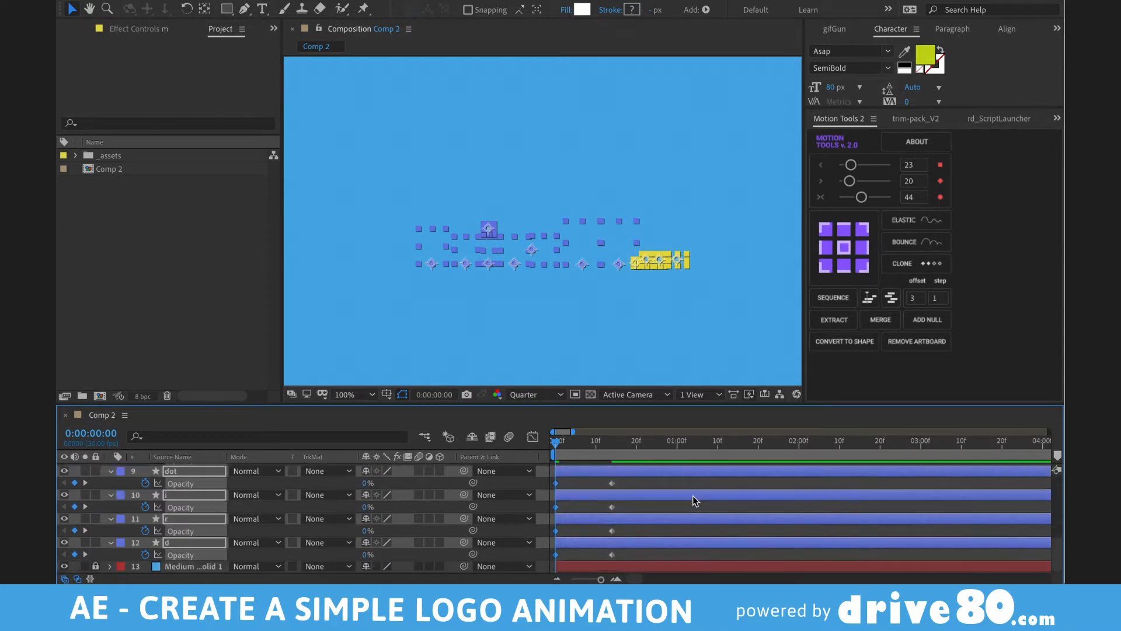
pyautogui.scroll(10, 694, 496)
# - End the work area at frame 23 and preview the letters fading in
pyautogui.moveTo(580, 440); pyautogui.dragTo(650, 444)
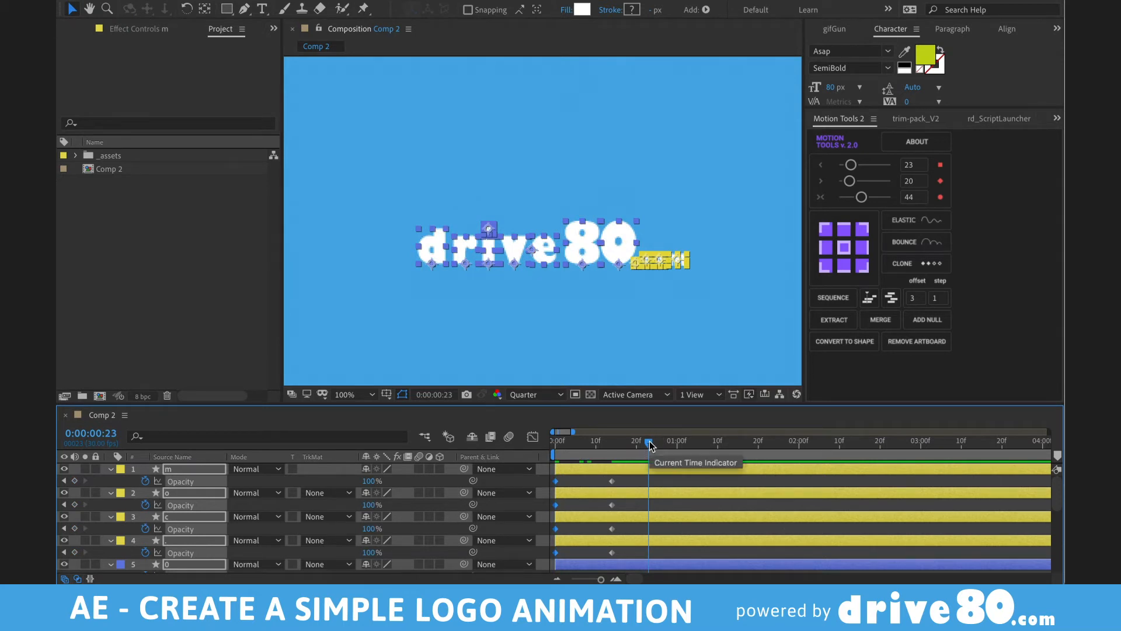
pyautogui.press('n')
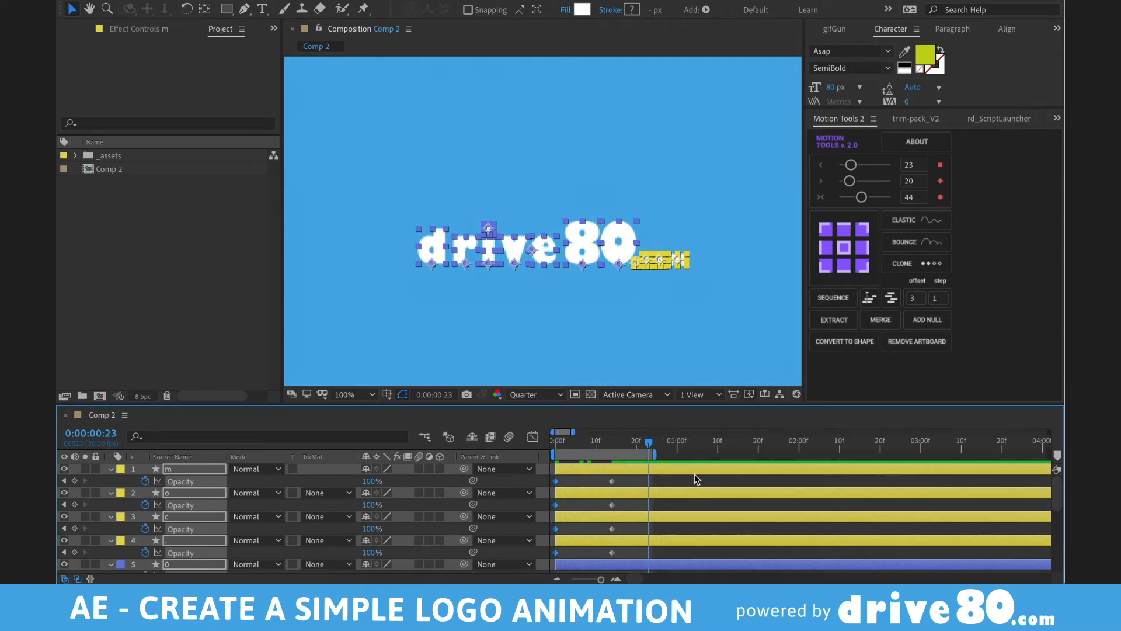
pyautogui.press('space')
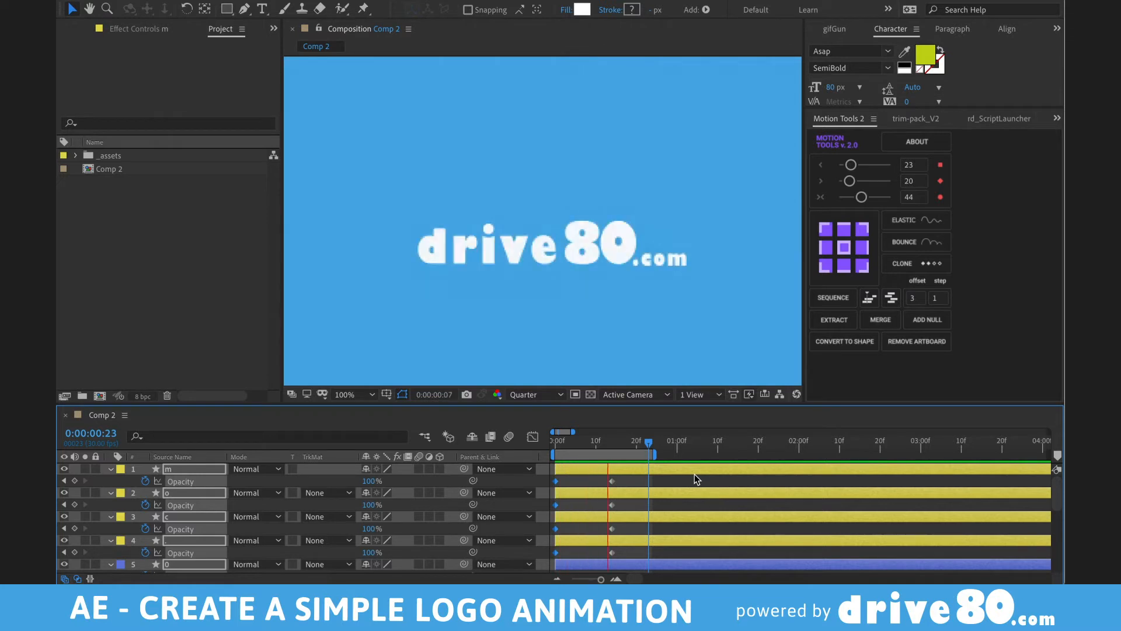
pyautogui.press(',')
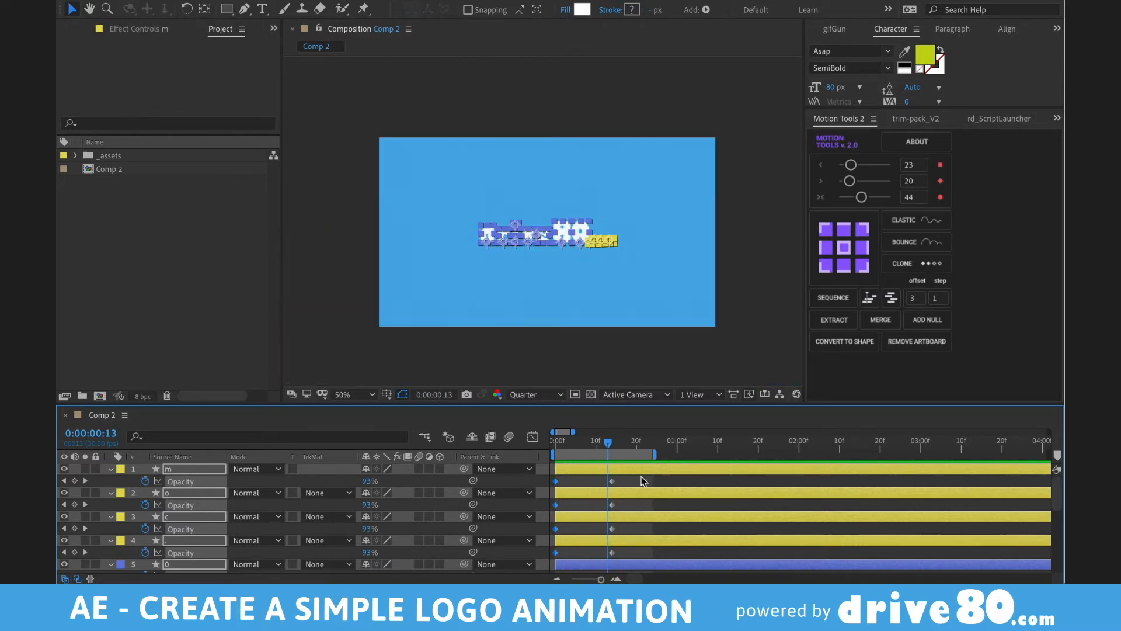
# - Move the end-of-fade Opacity keyframes to about frame 20 and preview the slower fade
pyautogui.moveTo(653, 455); pyautogui.dragTo(748, 453)
pyautogui.press('`')
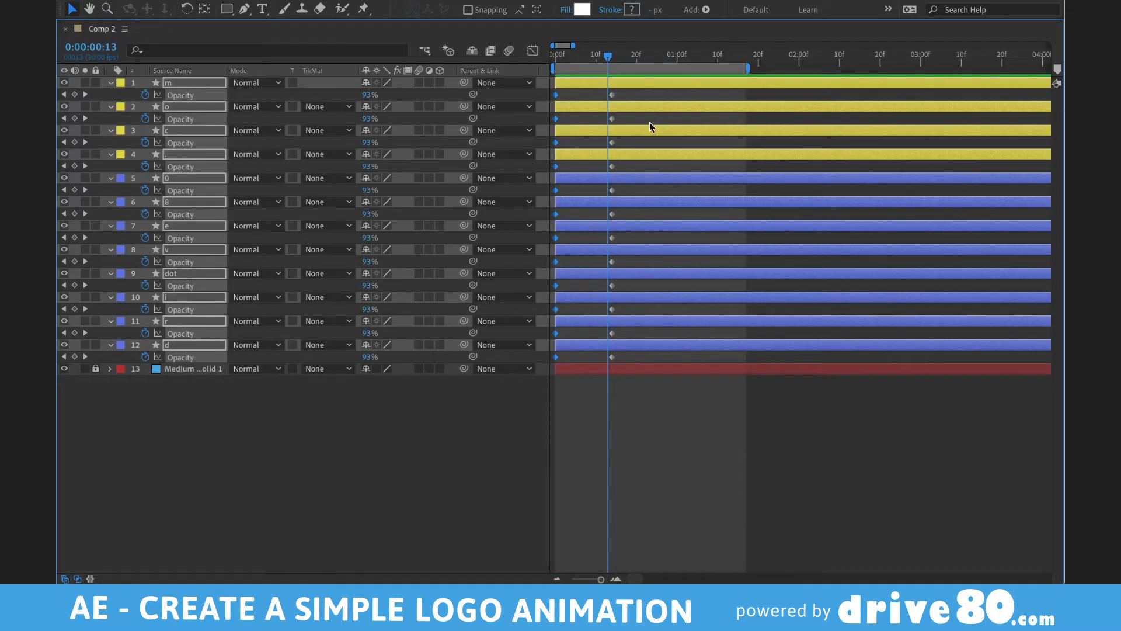
pyautogui.moveTo(591, 99); pyautogui.dragTo(658, 381)
pyautogui.moveTo(611, 97); pyautogui.dragTo(637, 96)
pyautogui.press('`')
pyautogui.press('space')
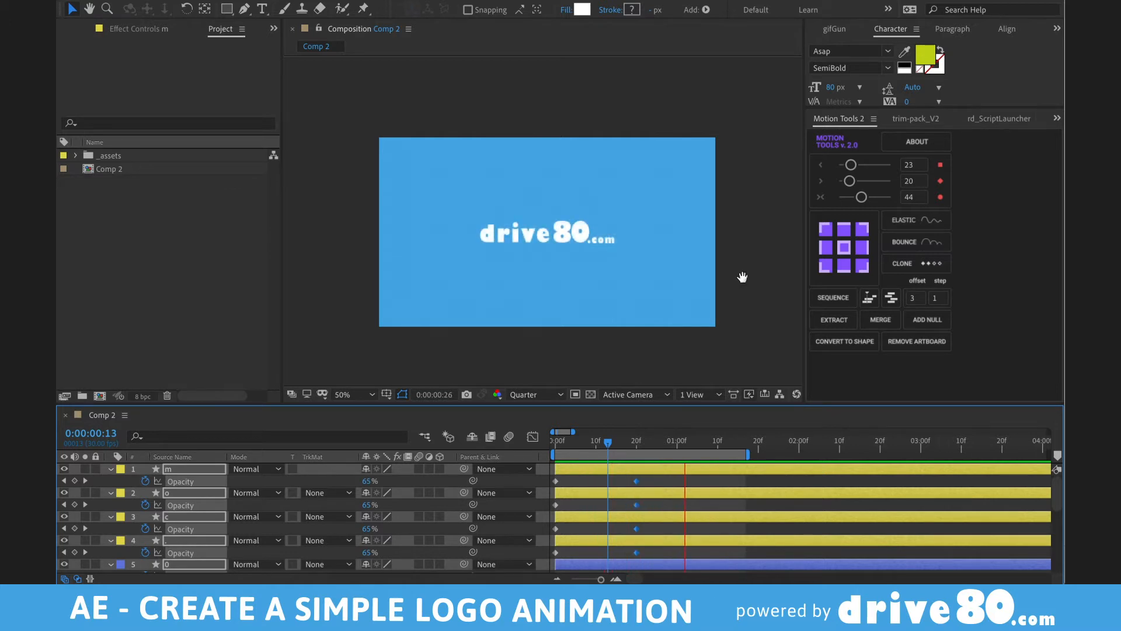
# - Stop the preview and select the d letter layer in the enlarged timeline
pyautogui.press('space')
pyautogui.click(670, 478)
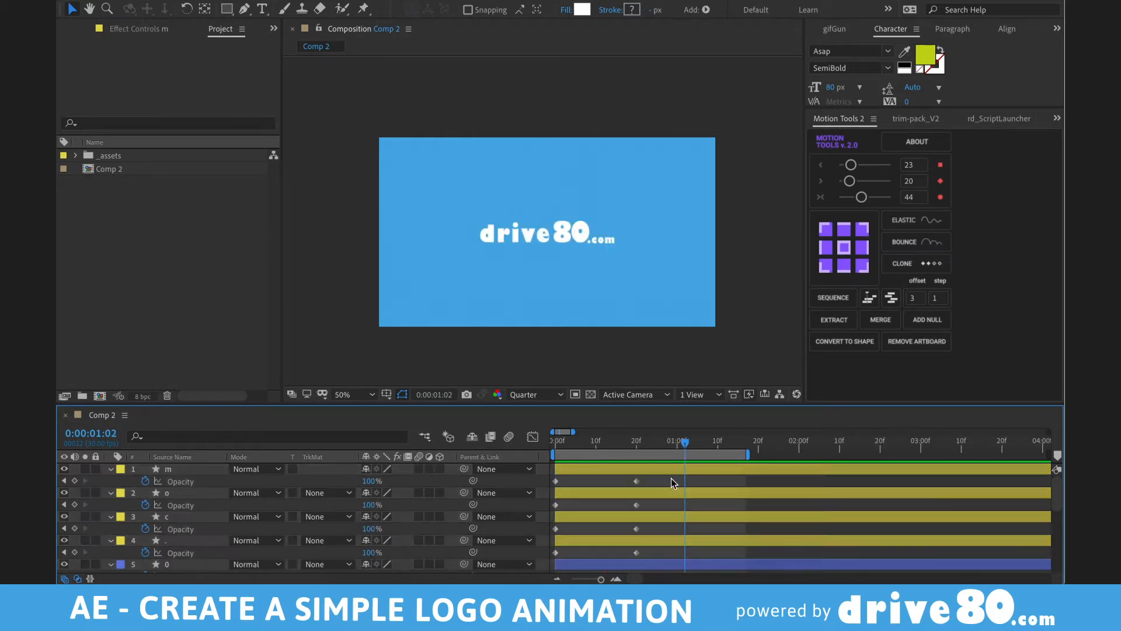
pyautogui.press('`')
pyautogui.click(584, 343)
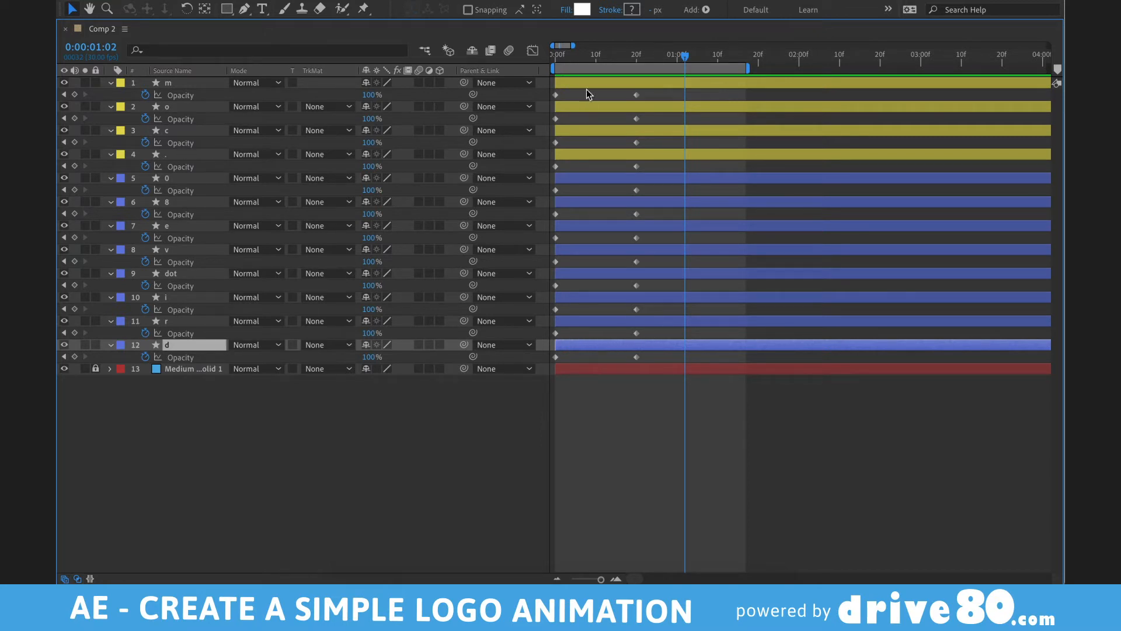
# - Back in the full workspace, select the dot, i, r and d letter layers
pyautogui.press('`')
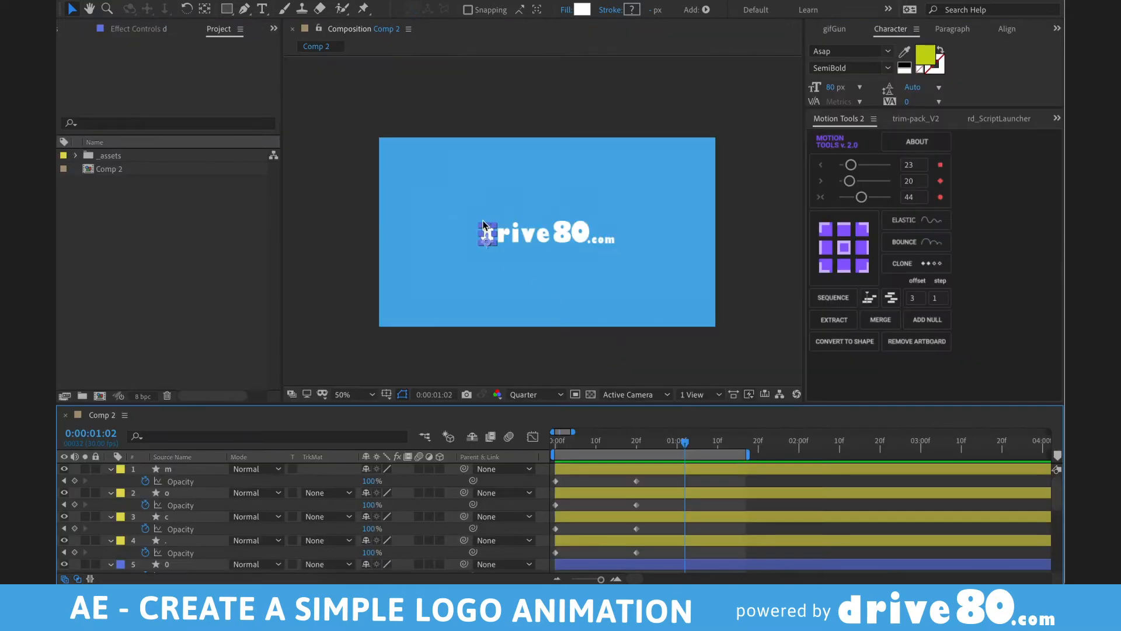
pyautogui.moveTo(485, 201); pyautogui.dragTo(663, 254)
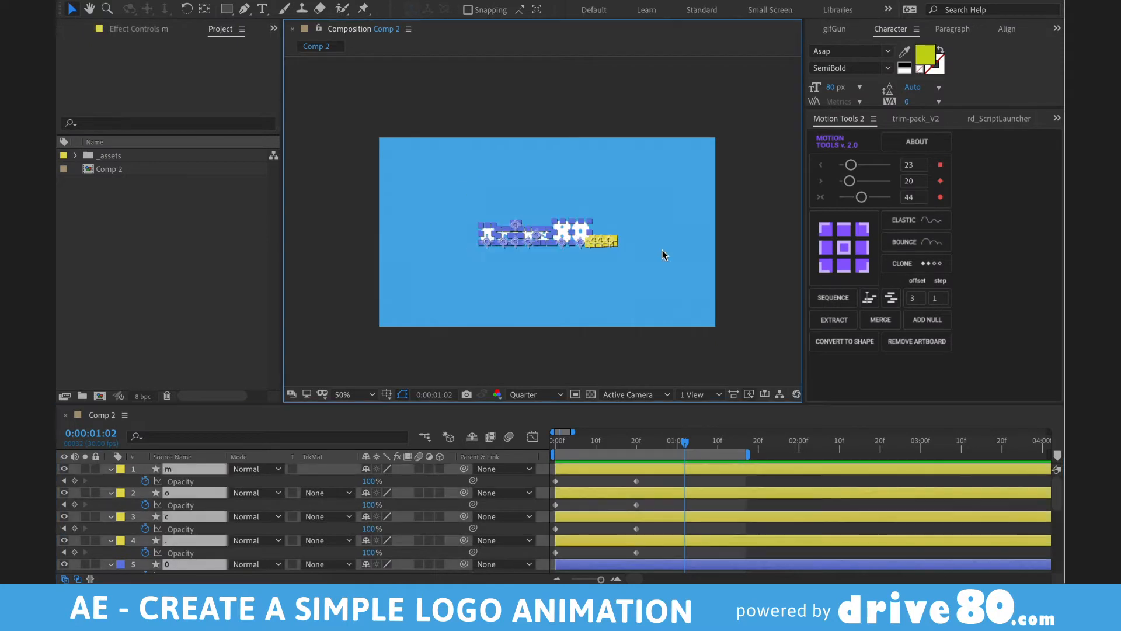
pyautogui.click(608, 261)
pyautogui.click(619, 470)
pyautogui.scroll(-5, 613, 476)
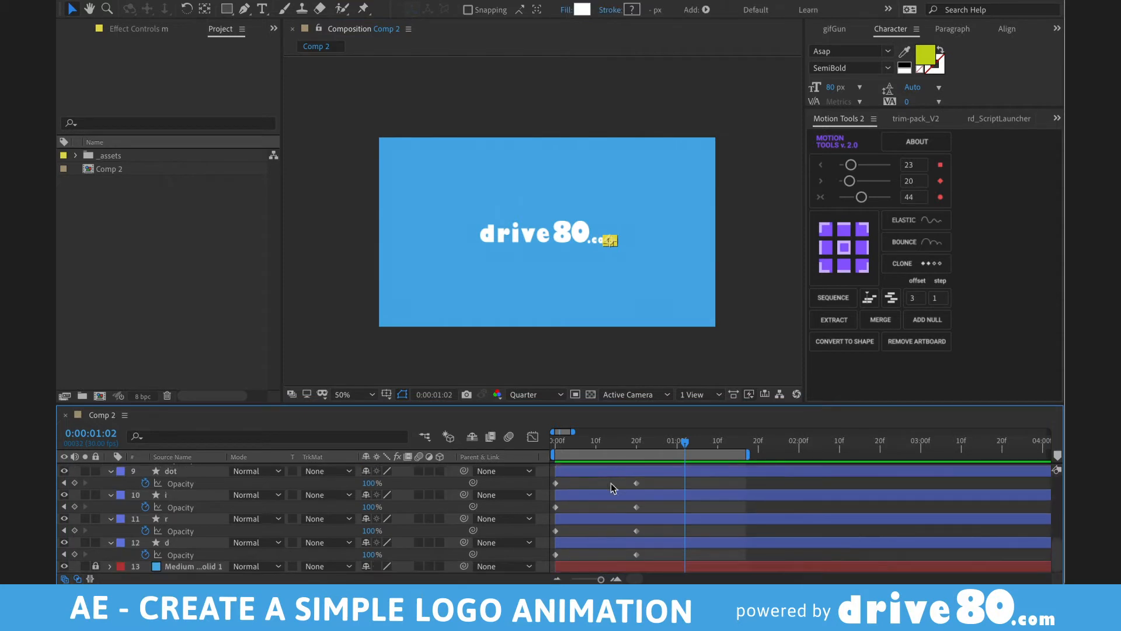
pyautogui.keyDown('shift'); pyautogui.click(579, 545); pyautogui.keyUp('shift')
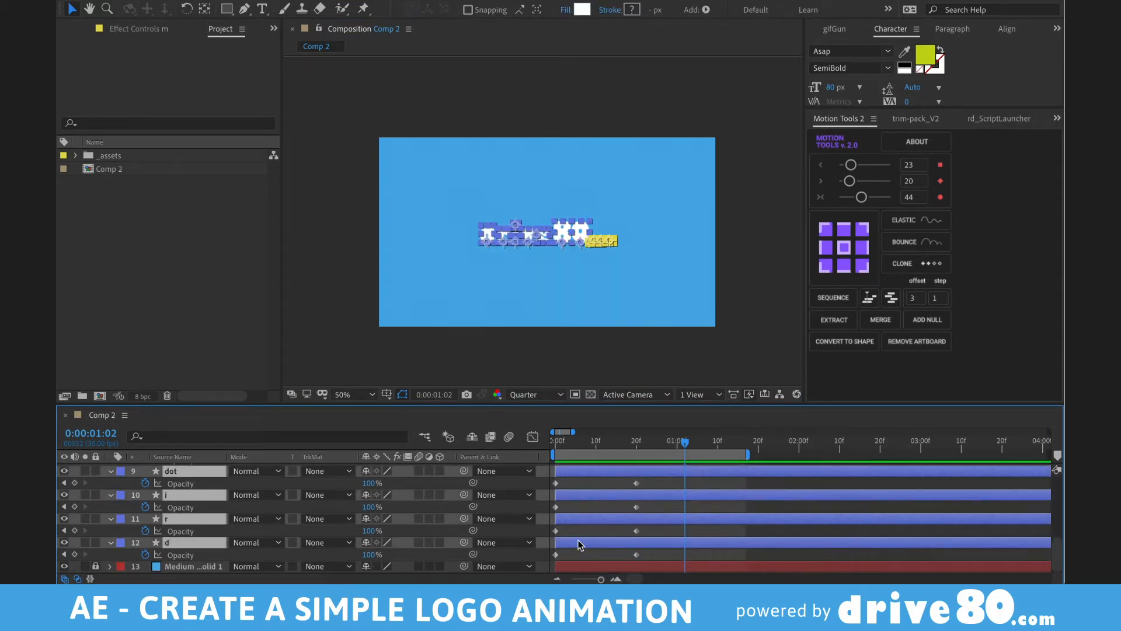
# - Open Keyframe Assistant > Sequence Layers for the chosen letters with Overlap enabled, ready to edit Duration
pyautogui.rightClick(579, 540)
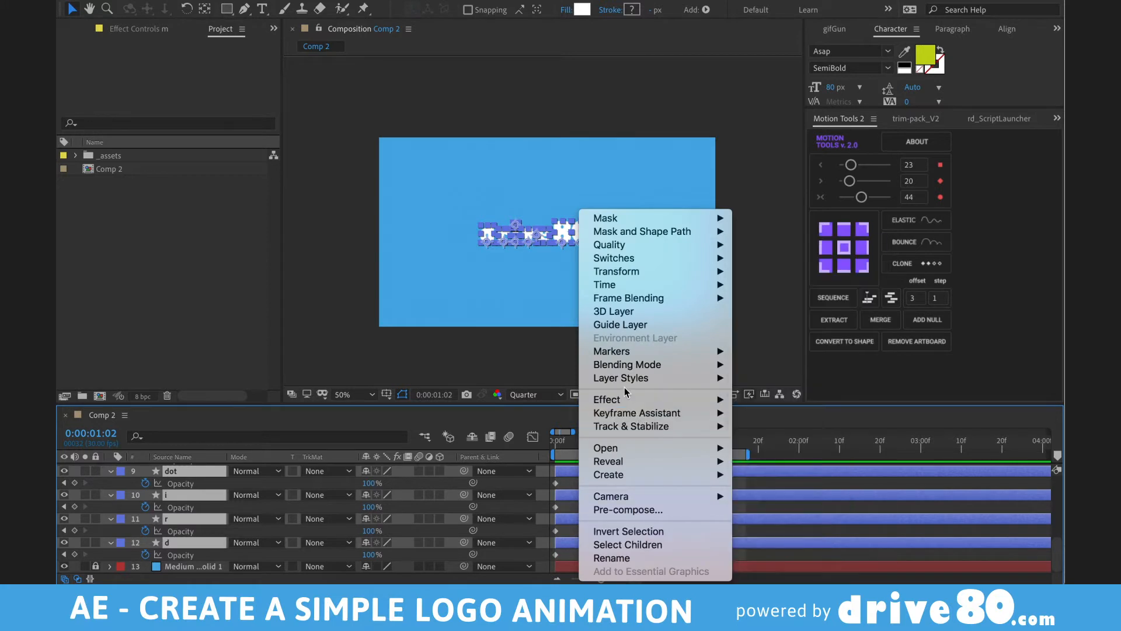
pyautogui.moveTo(618, 480)
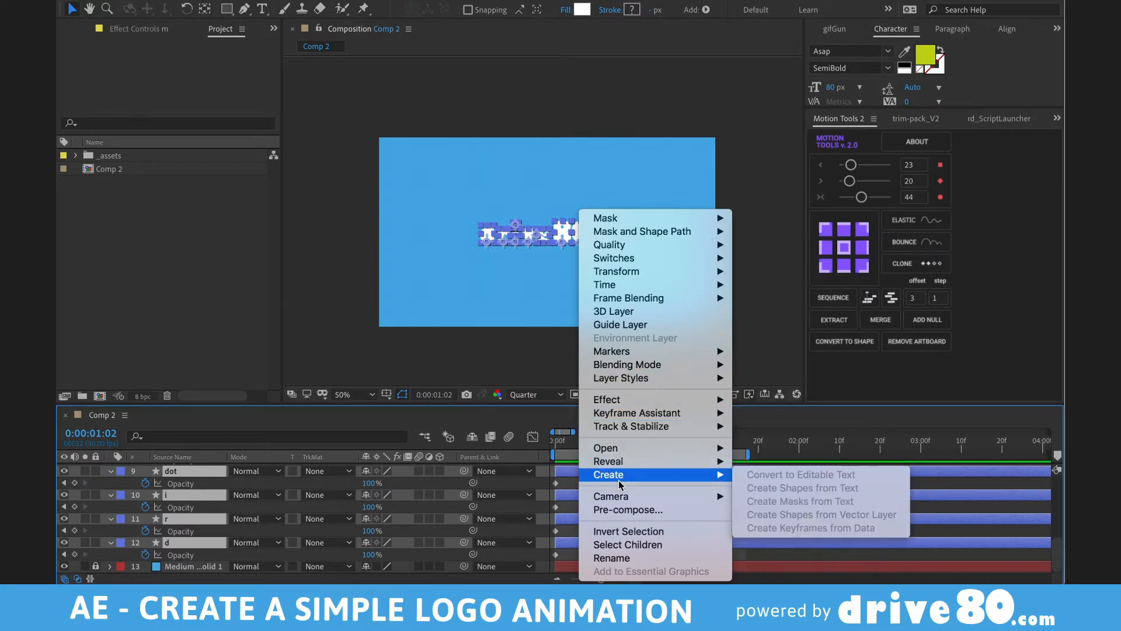
pyautogui.moveTo(624, 288)
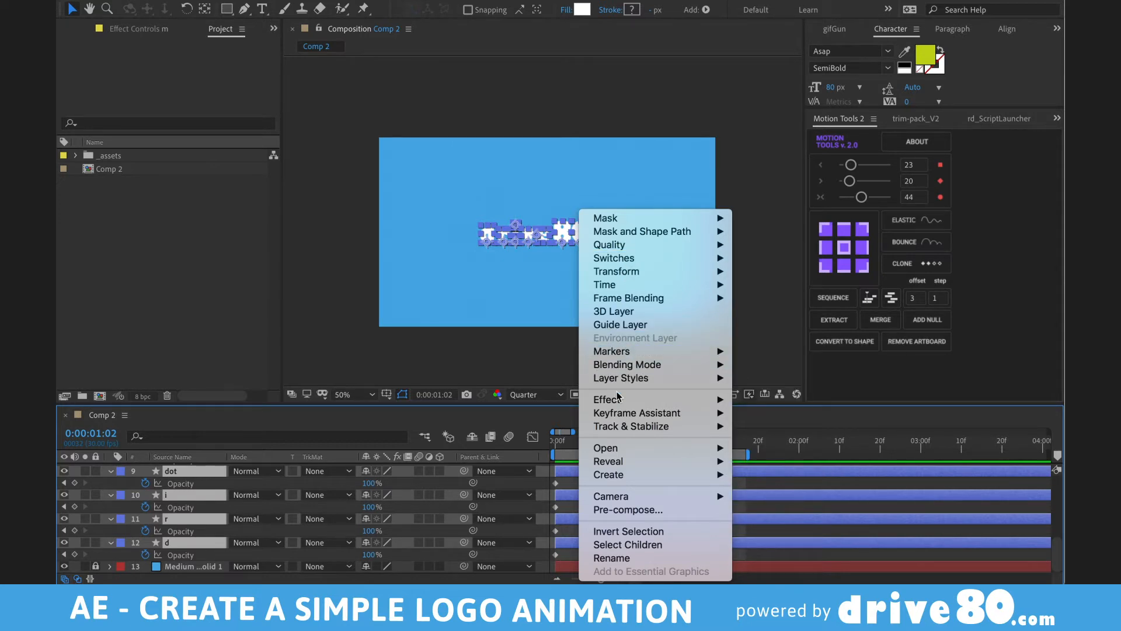
pyautogui.moveTo(622, 414)
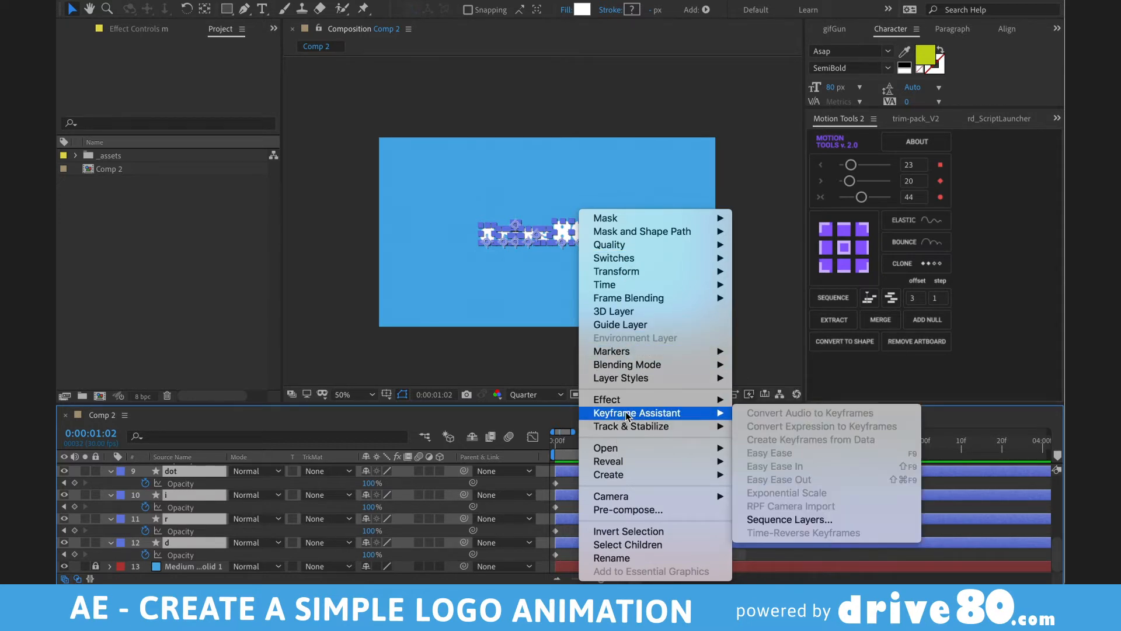
pyautogui.click(789, 519)
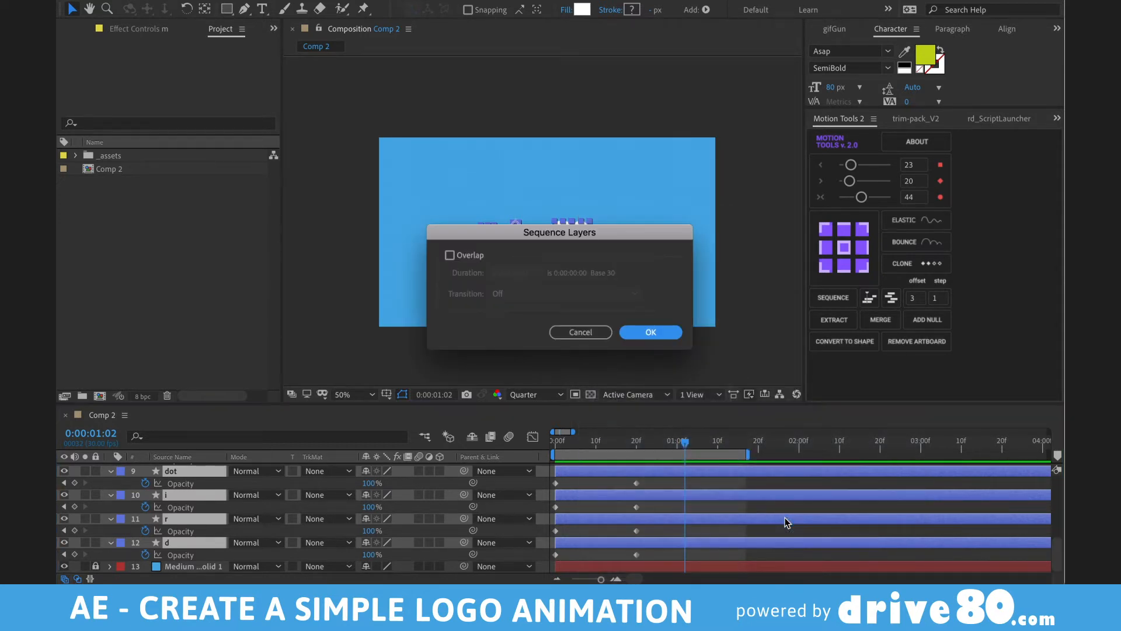
pyautogui.click(449, 257)
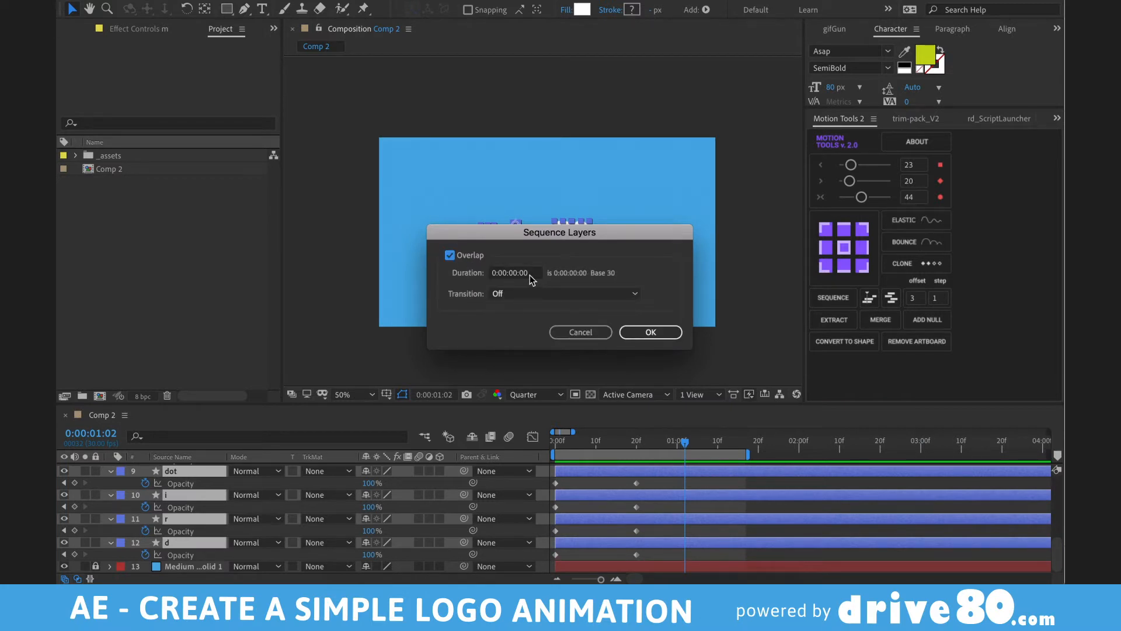
pyautogui.click(522, 276)
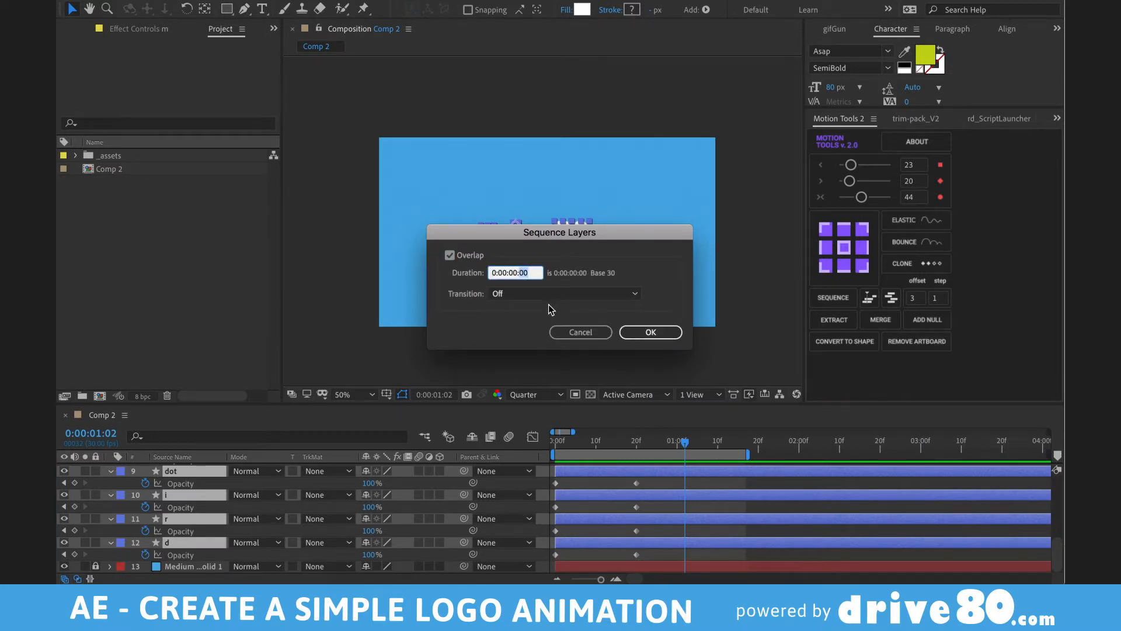
# - Set the overlap duration to 10 and apply Sequence Layers
pyautogui.write('10')
pyautogui.press('Return')
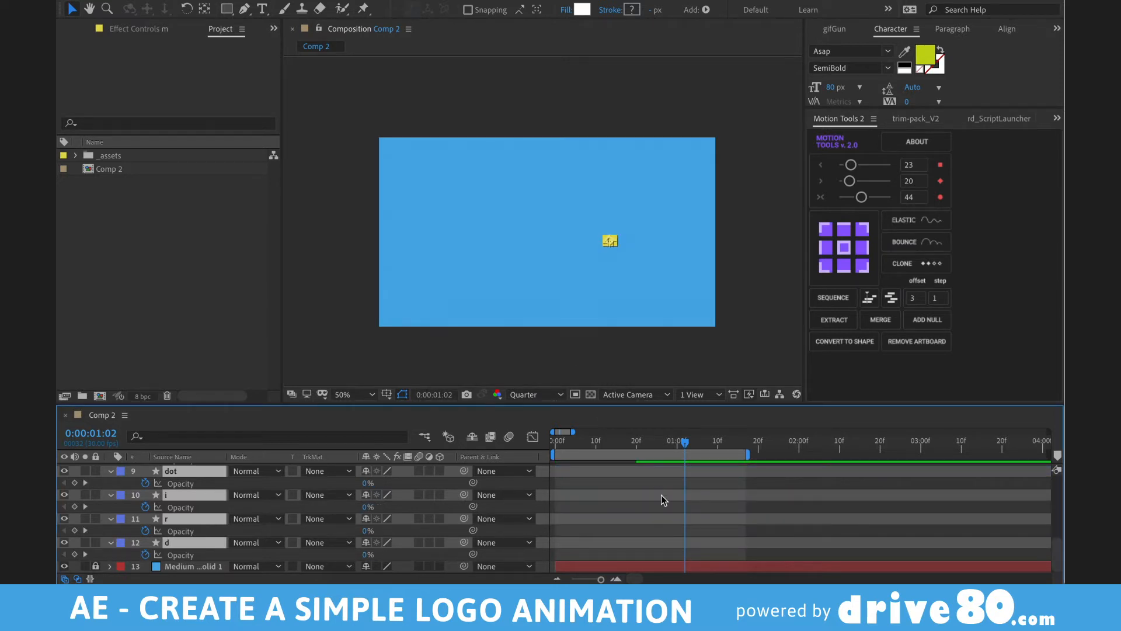
pyautogui.scroll(-10, 661, 495)
pyautogui.scroll(5, 661, 496)
pyautogui.scroll(-5, 661, 495)
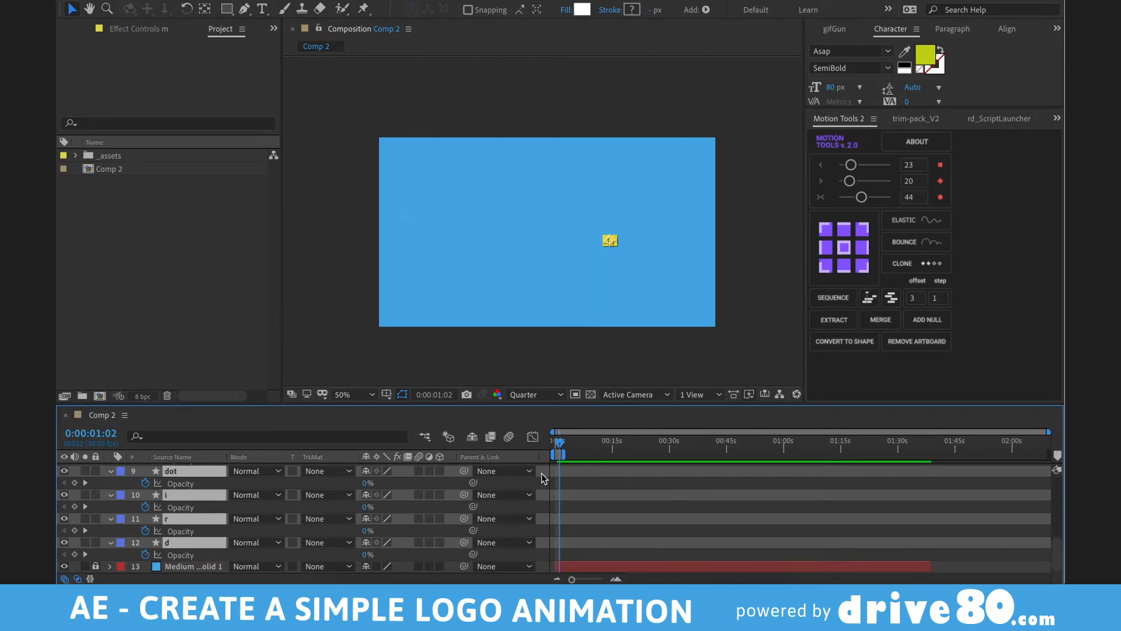
# - Snap the d, r, i and dot layers' in-points to frame 0 and scrub to check
pyautogui.moveTo(560, 443); pyautogui.dragTo(537, 446)
pyautogui.press('[')
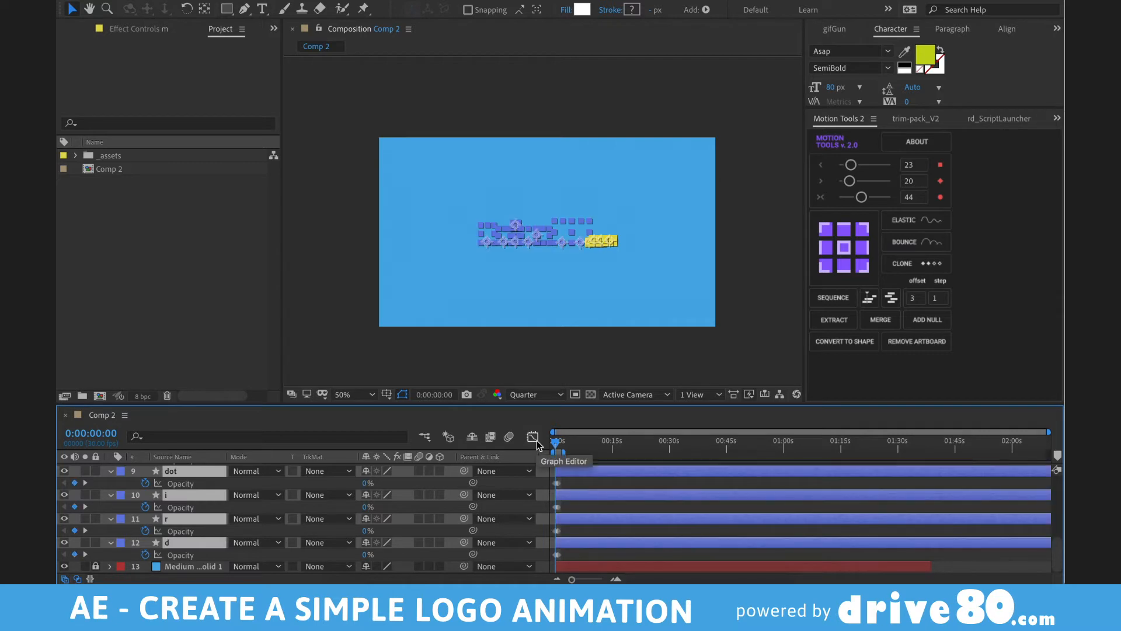
pyautogui.press('=')
pyautogui.press('=')
pyautogui.press('=')
pyautogui.press('=')
pyautogui.press('=')
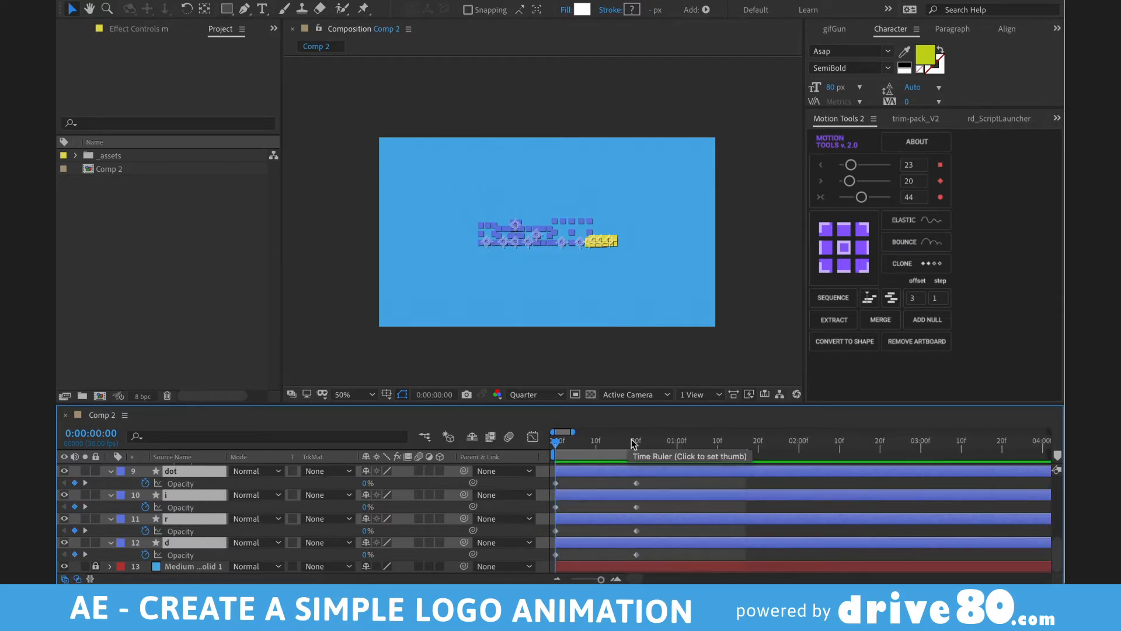
pyautogui.moveTo(636, 445); pyautogui.dragTo(918, 445)
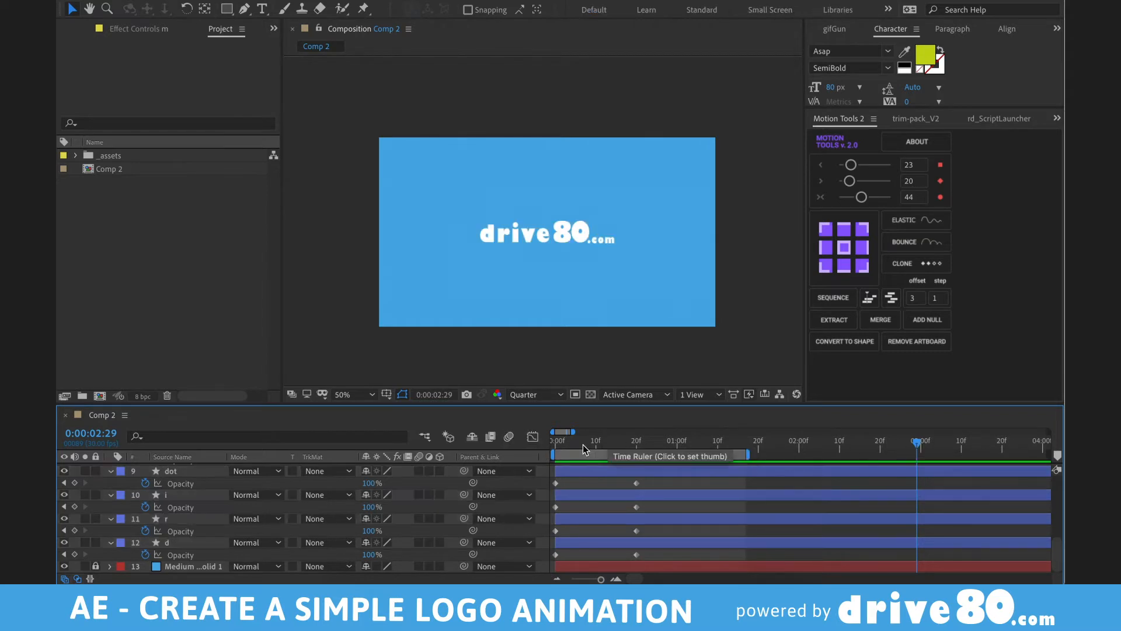
pyautogui.click(559, 444)
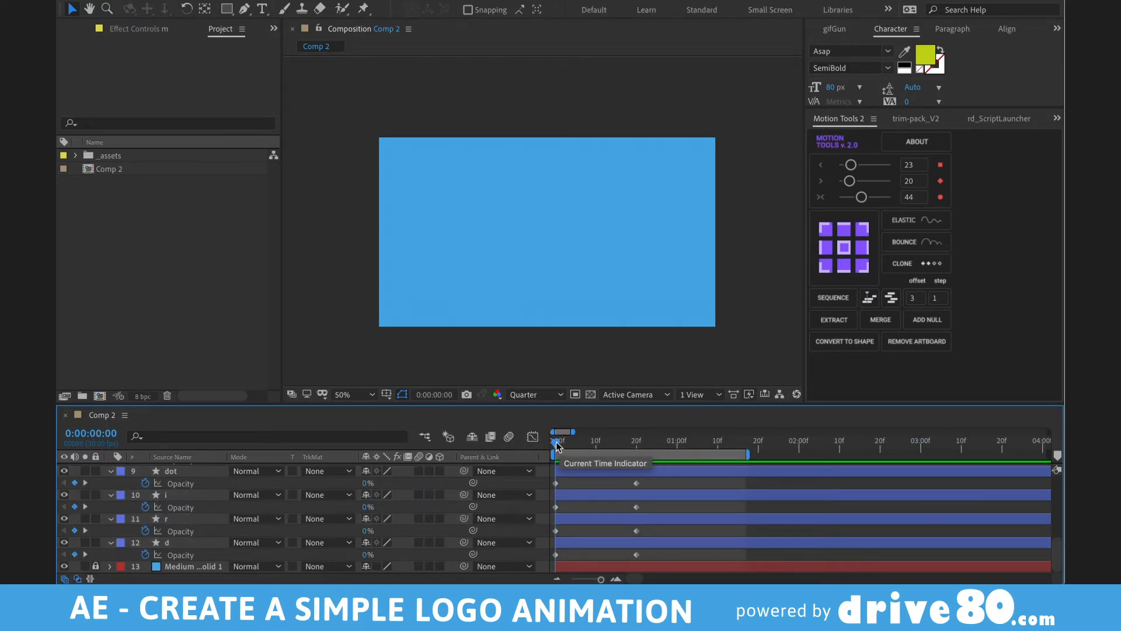
pyautogui.press('`')
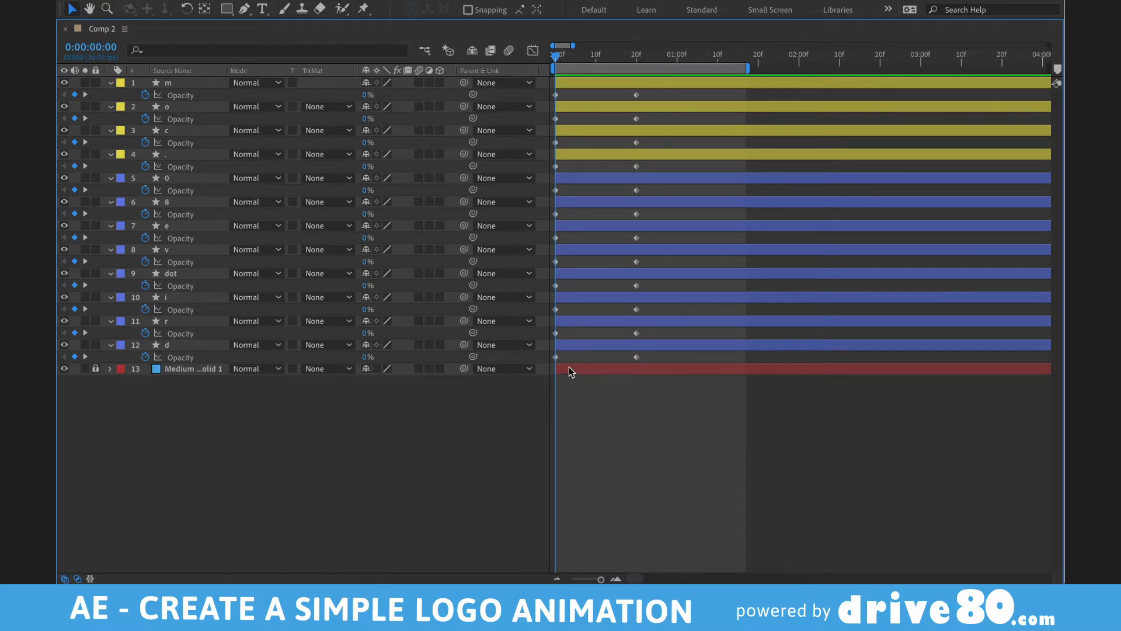
# - Shift every layer above d one frame later, repeating after leaving out r and i
pyautogui.hotkey('ctrl', 'a')
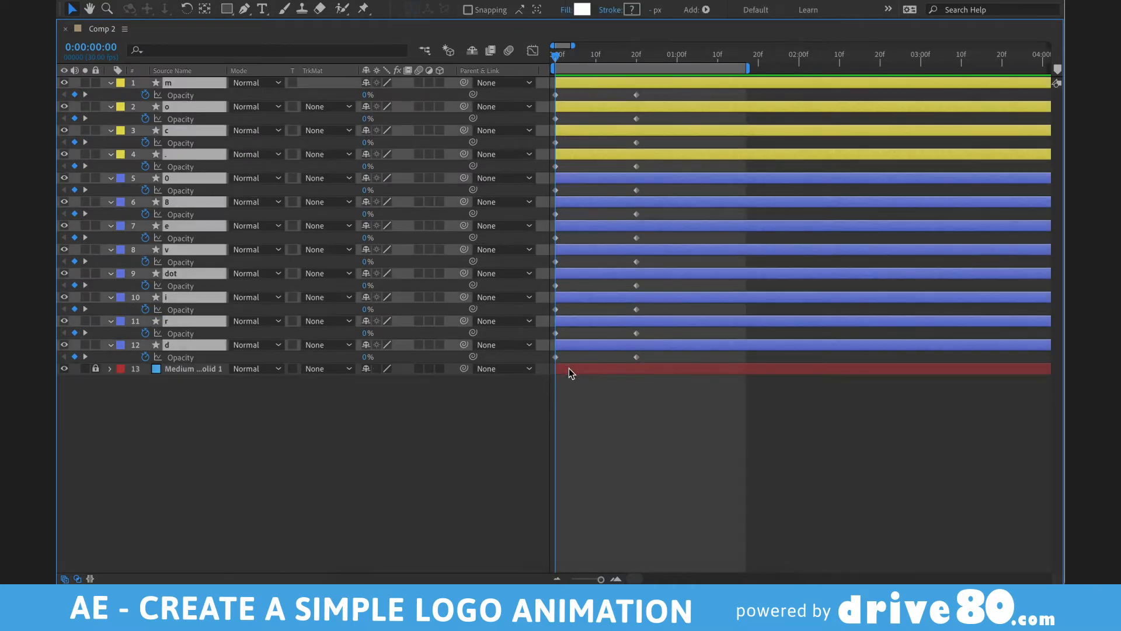
pyautogui.keyDown('ctrl'); pyautogui.click(587, 342); pyautogui.keyUp('ctrl')
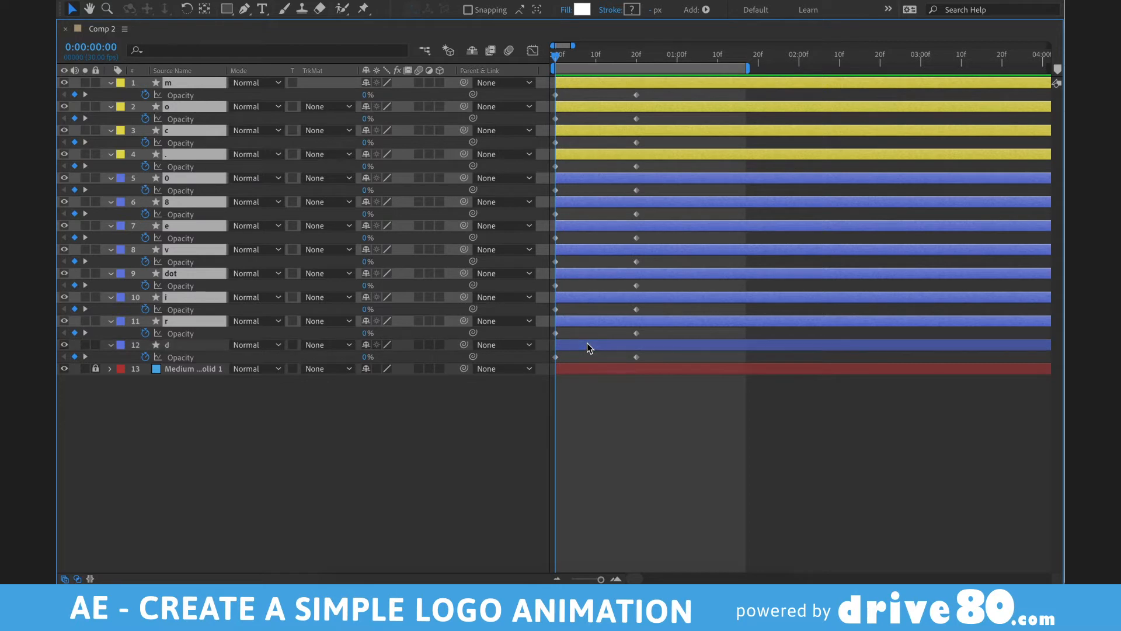
pyautogui.press('=')
pyautogui.press('=')
pyautogui.press('=')
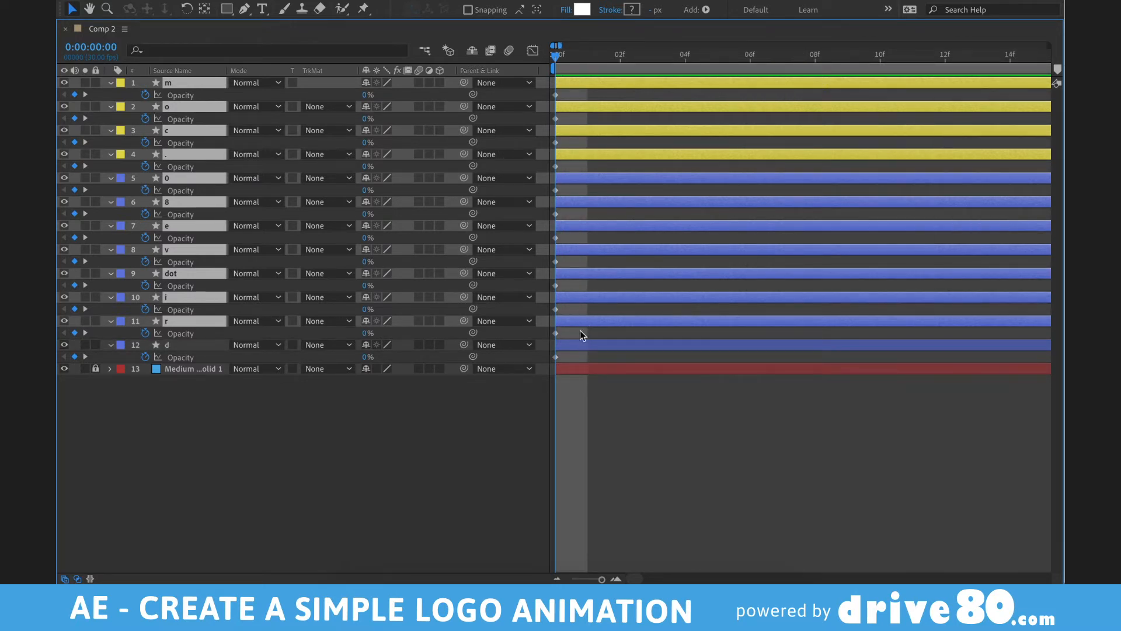
pyautogui.moveTo(589, 322); pyautogui.dragTo(639, 302)
pyautogui.keyDown('ctrl'); pyautogui.click(614, 321); pyautogui.keyUp('ctrl')
pyautogui.keyDown('ctrl'); pyautogui.click(639, 301); pyautogui.keyUp('ctrl')
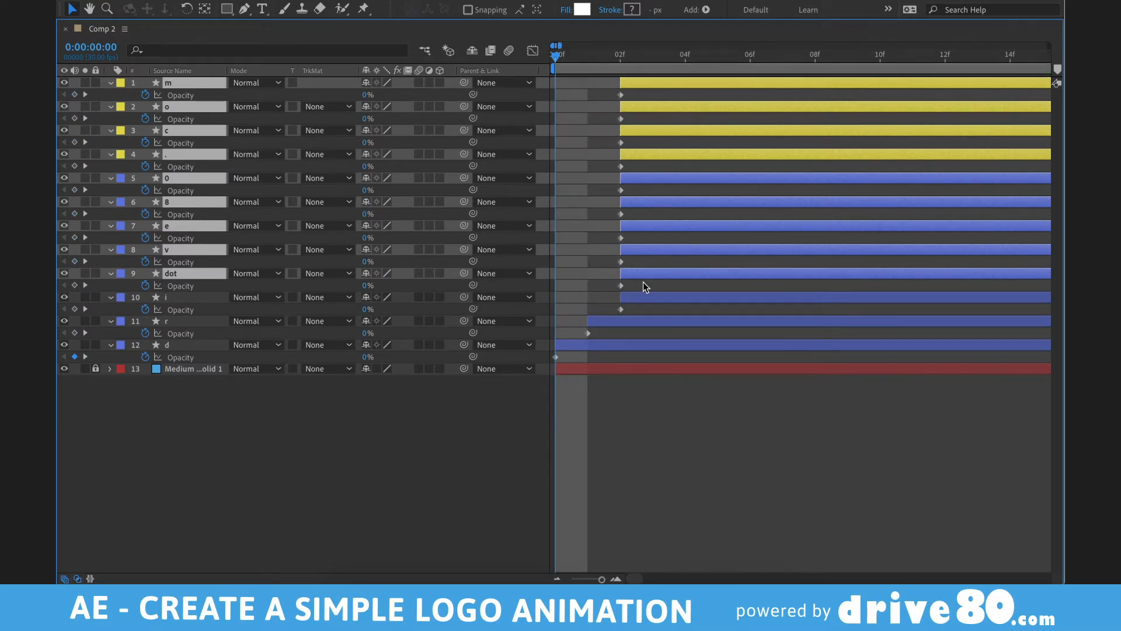
pyautogui.keyDown('ctrl'); pyautogui.click(642, 276); pyautogui.keyUp('ctrl')
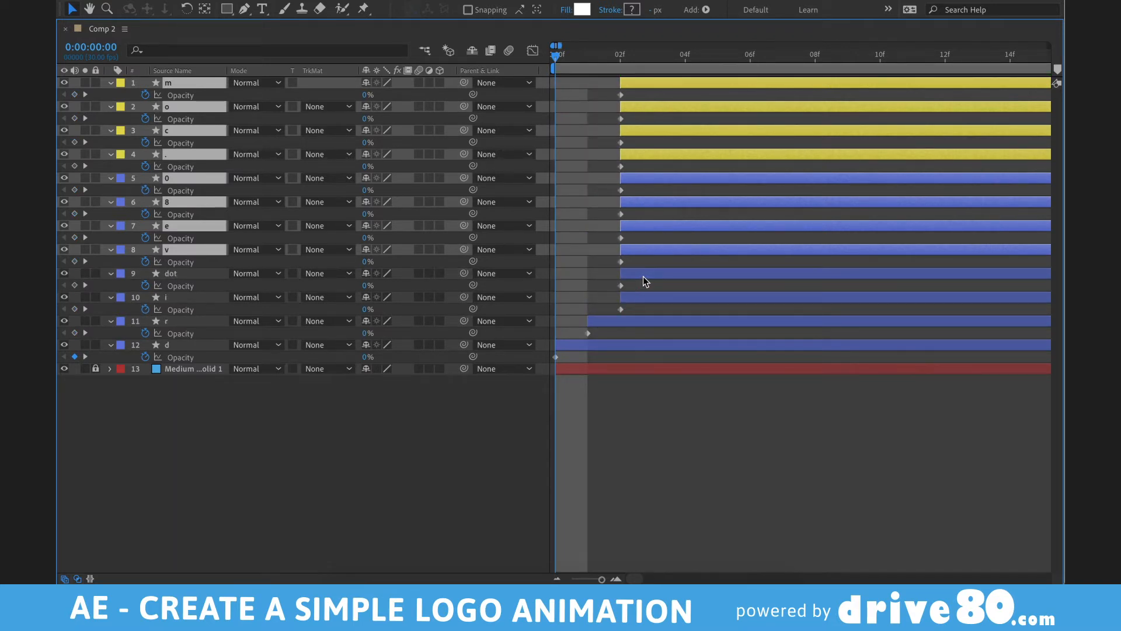
pyautogui.keyDown('ctrl'); pyautogui.click(640, 276); pyautogui.keyUp('ctrl')
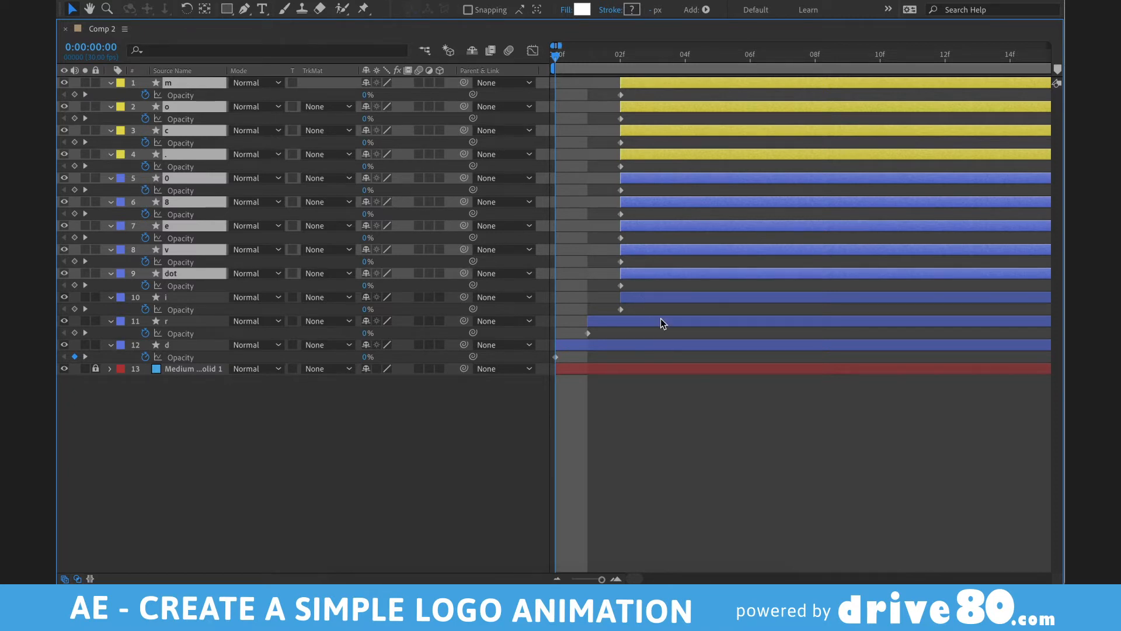
pyautogui.moveTo(643, 273); pyautogui.dragTo(835, 155)
# - Continue the one-frame cascade past dot, v, e, 8, 0, period and c, ending with m last
pyautogui.keyDown('ctrl'); pyautogui.click(675, 274); pyautogui.keyUp('ctrl')
pyautogui.keyDown('ctrl'); pyautogui.click(709, 251); pyautogui.keyUp('ctrl')
pyautogui.keyDown('ctrl'); pyautogui.click(727, 229); pyautogui.keyUp('ctrl')
pyautogui.keyDown('ctrl'); pyautogui.click(762, 205); pyautogui.keyUp('ctrl')
pyautogui.keyDown('ctrl'); pyautogui.click(812, 179); pyautogui.keyUp('ctrl')
pyautogui.keyDown('ctrl'); pyautogui.click(835, 156); pyautogui.keyUp('ctrl')
pyautogui.keyDown('ctrl'); pyautogui.click(860, 133); pyautogui.keyUp('ctrl')
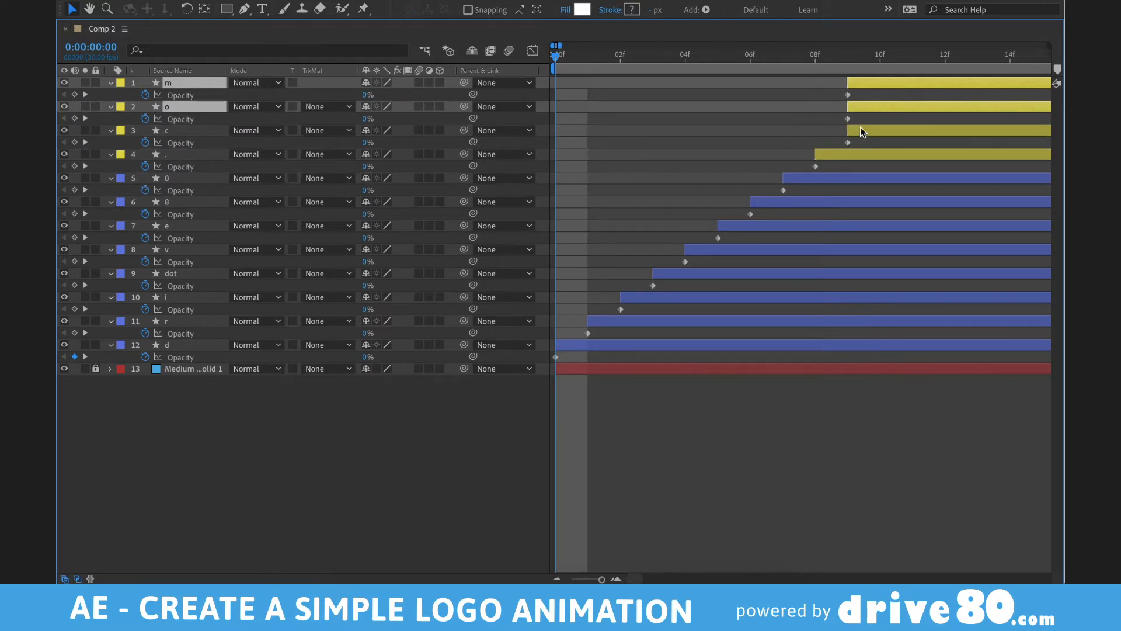
pyautogui.moveTo(863, 108); pyautogui.dragTo(896, 108)
pyautogui.click(900, 86)
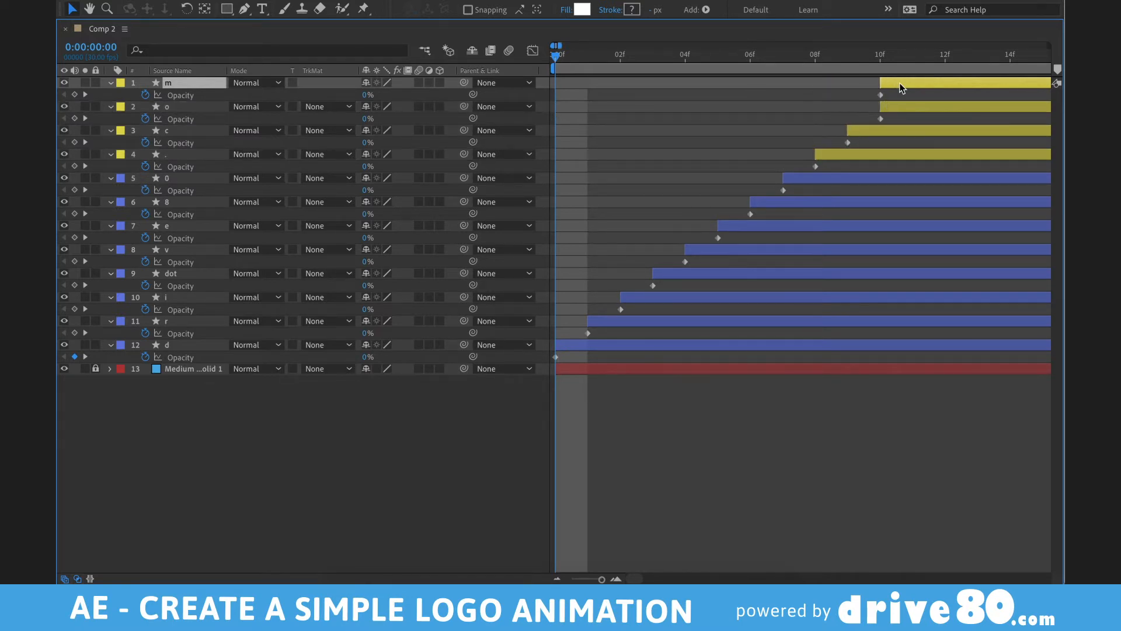
pyautogui.press('`')
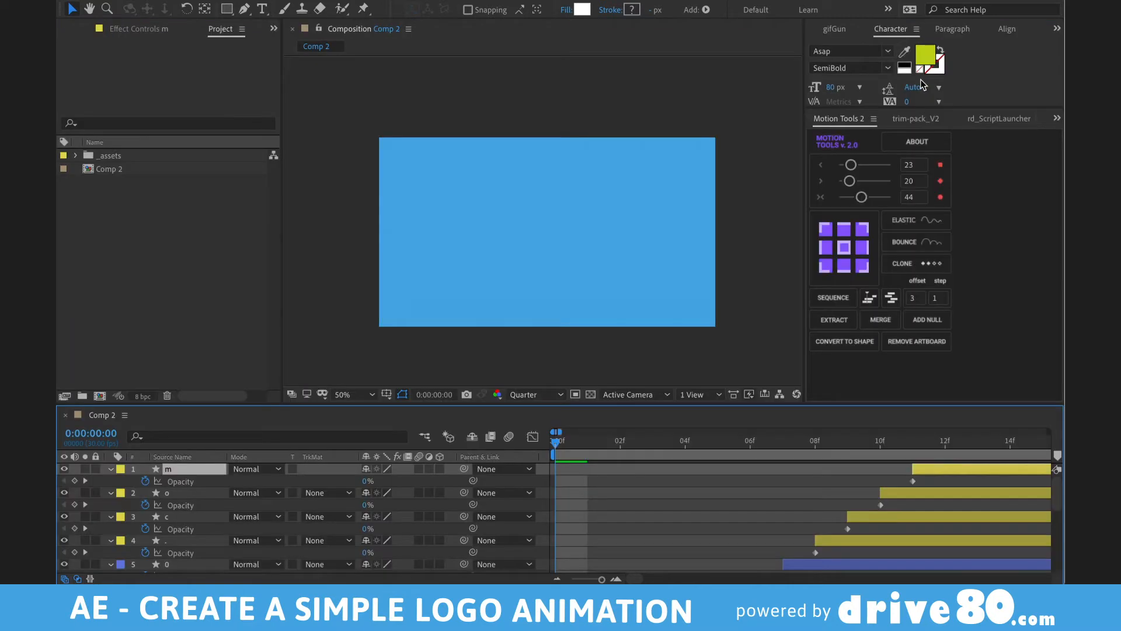
# - Preview the cascading logo animation and drag the work area end to 3 seconds
pyautogui.press('space')
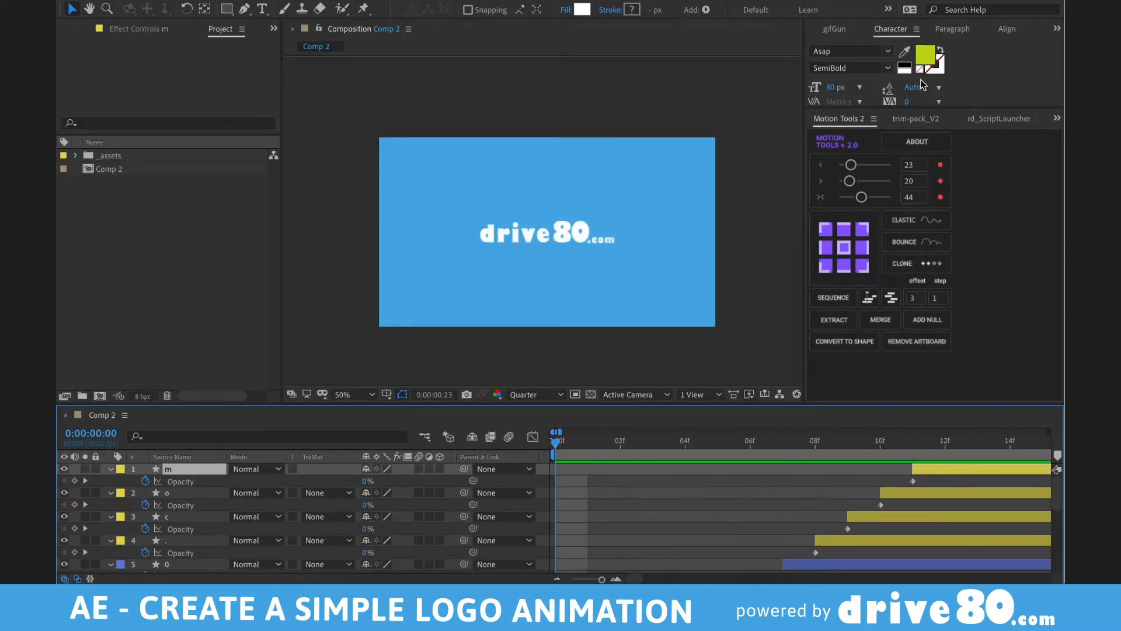
pyautogui.press('-')
pyautogui.press('-')
pyautogui.press('-')
pyautogui.press('-')
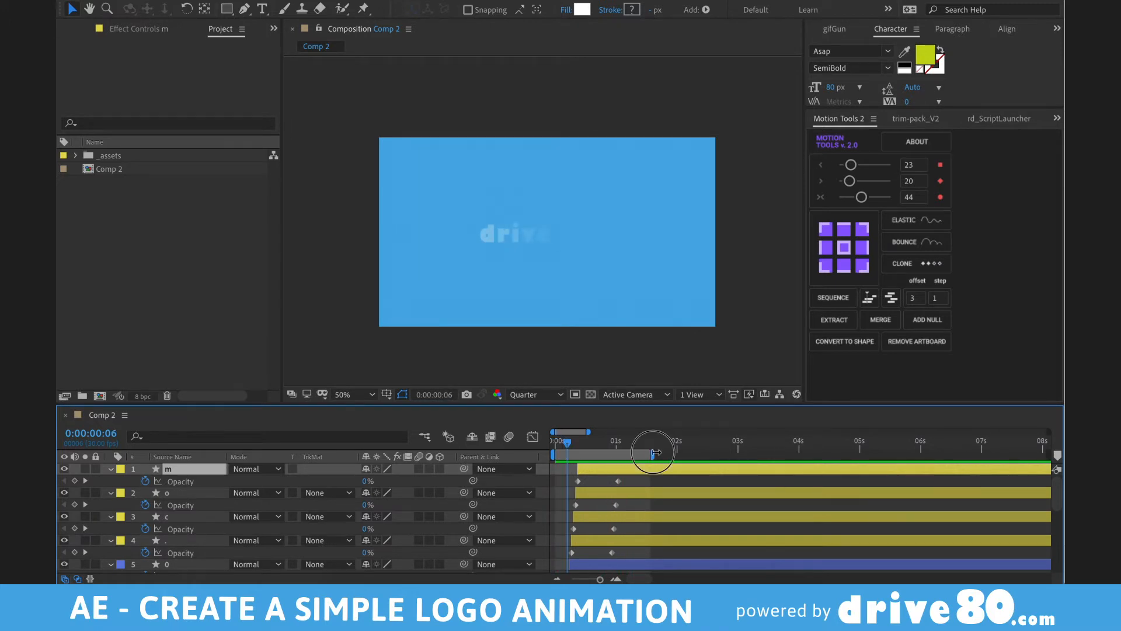
pyautogui.moveTo(652, 454); pyautogui.dragTo(739, 452)
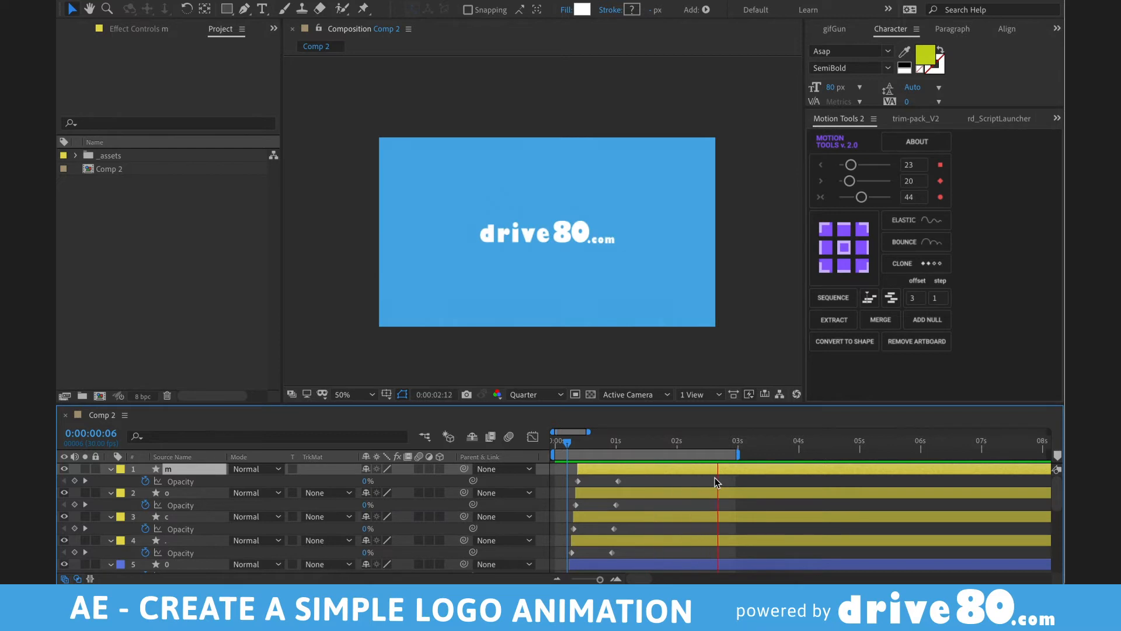
pyautogui.press('space')
pyautogui.press('`')
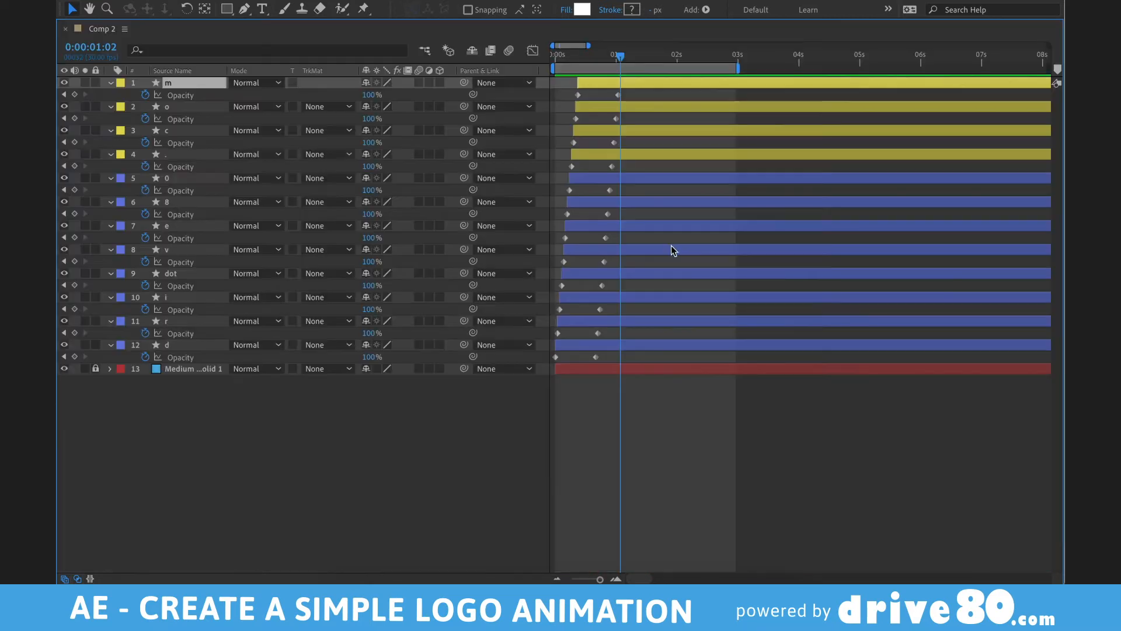
# - Apply Easy Ease to every letter's Opacity keyframes in the speed graph and fit the curves to view
pyautogui.moveTo(634, 91); pyautogui.dragTo(471, 383)
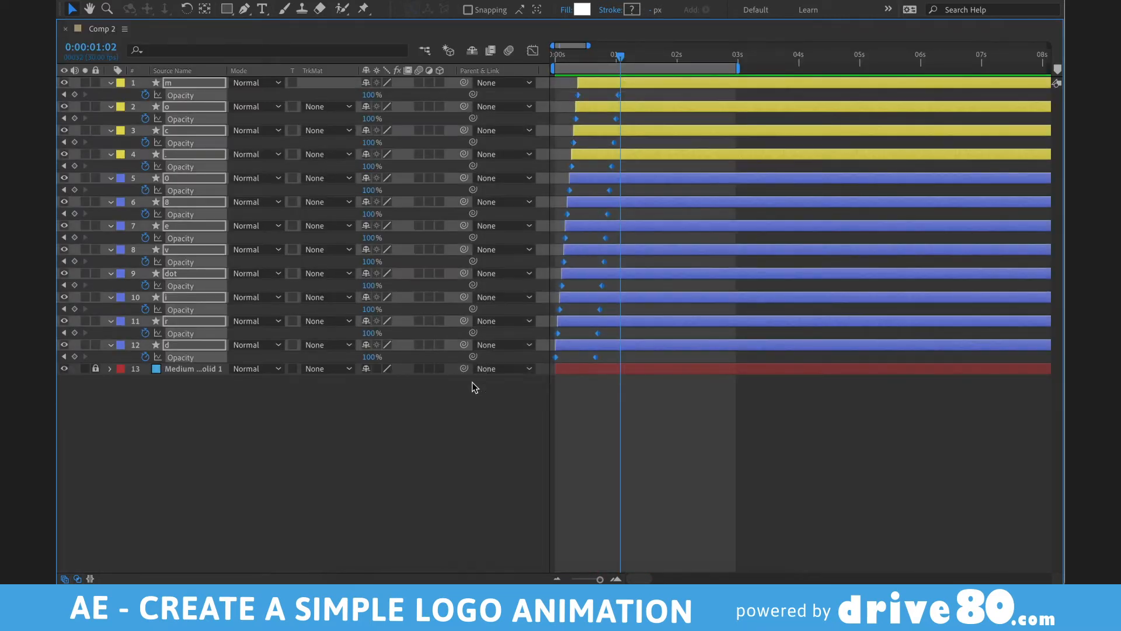
pyautogui.press('`')
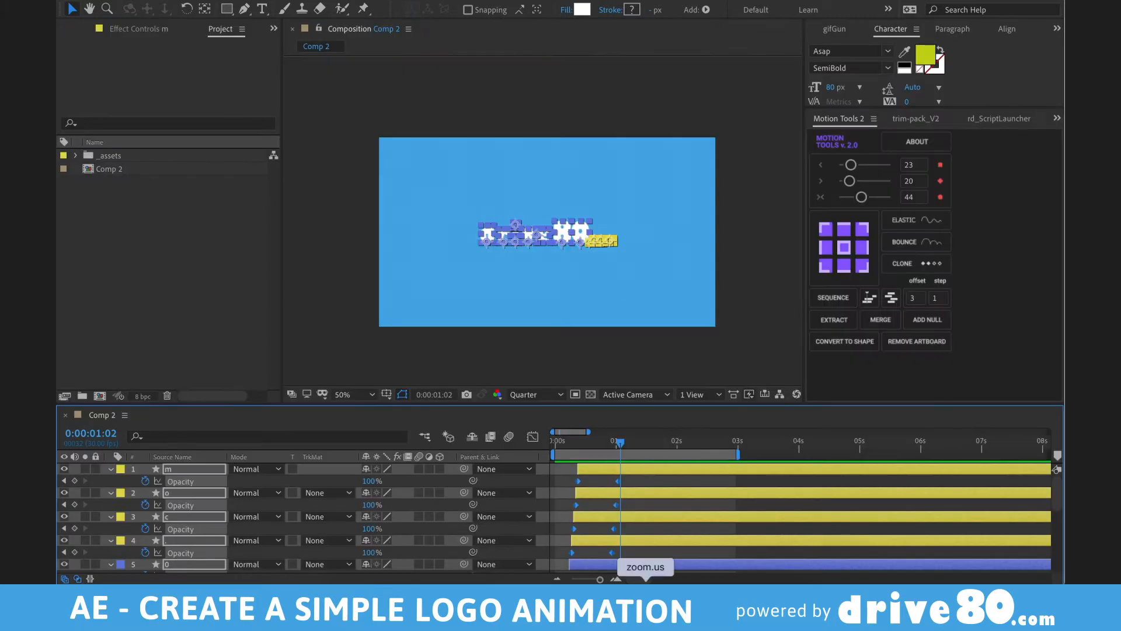
pyautogui.click(533, 436)
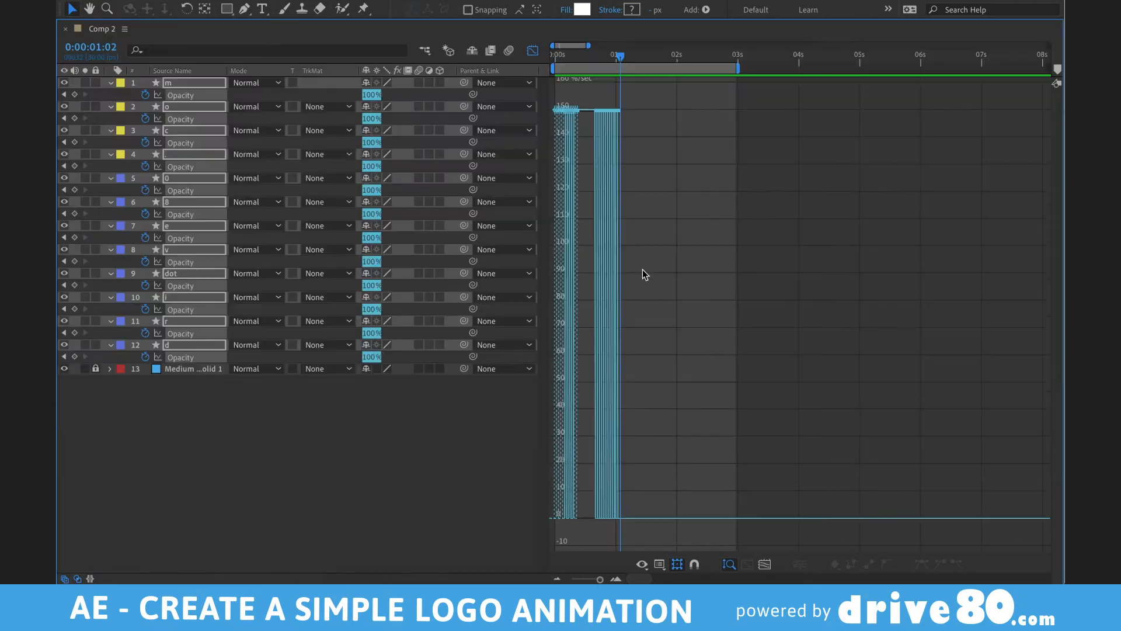
pyautogui.press('`')
pyautogui.moveTo(641, 97); pyautogui.dragTo(531, 452)
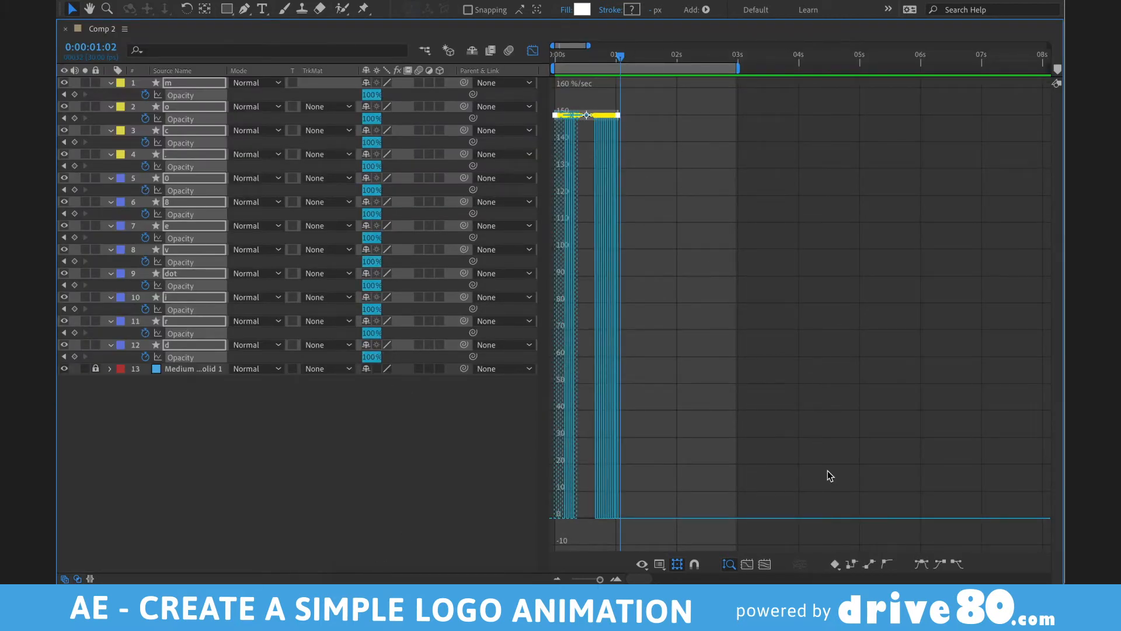
pyautogui.click(922, 564)
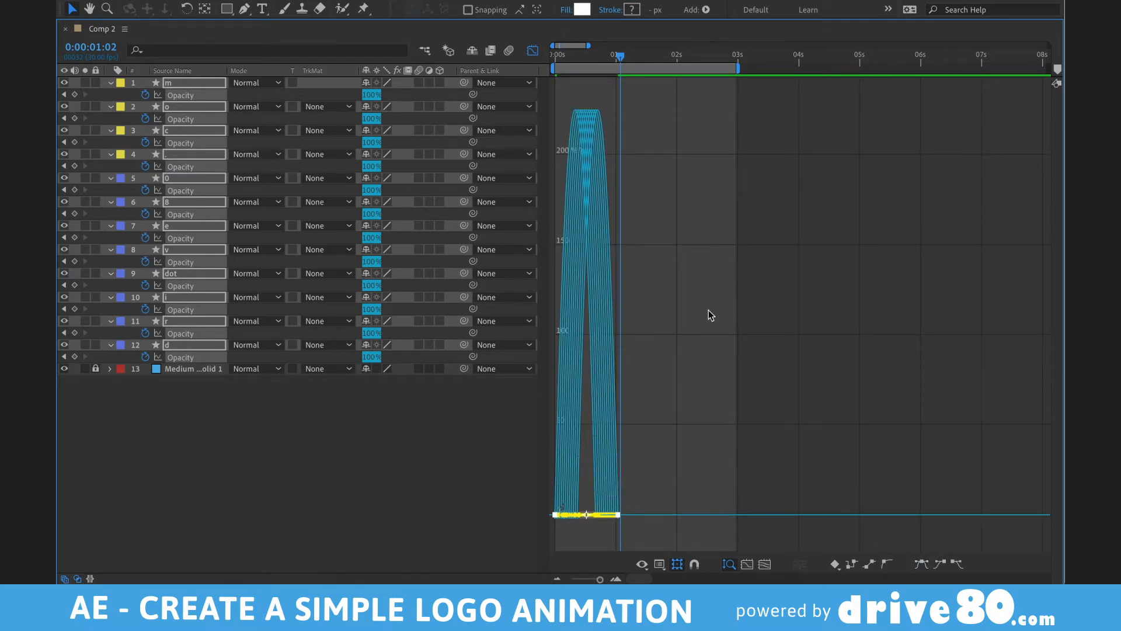
pyautogui.click(762, 564)
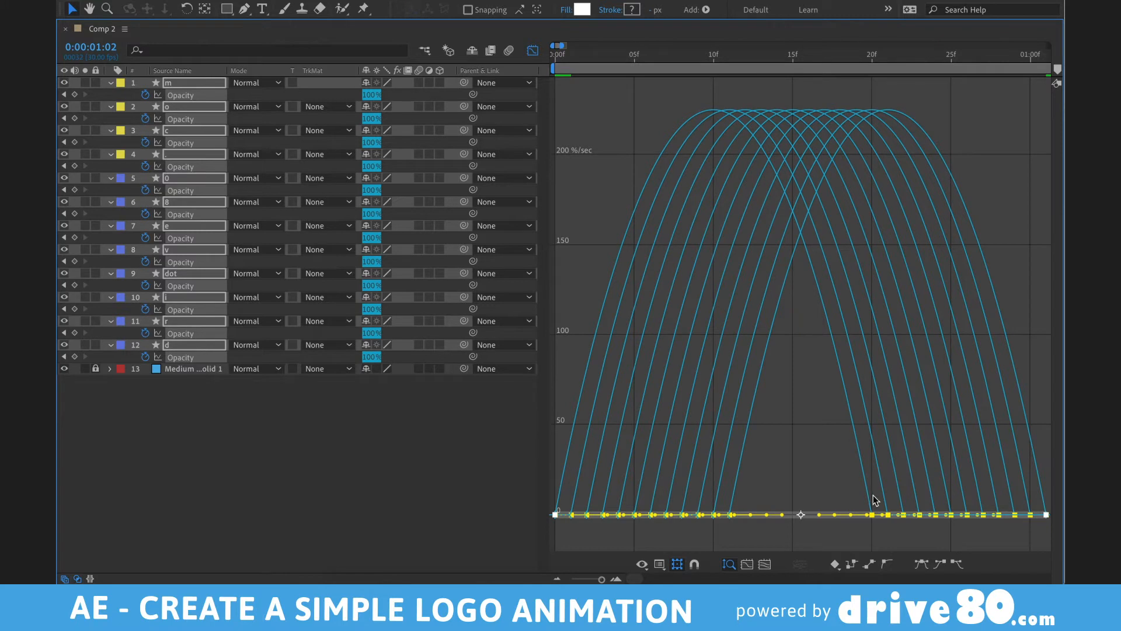
pyautogui.press('`')
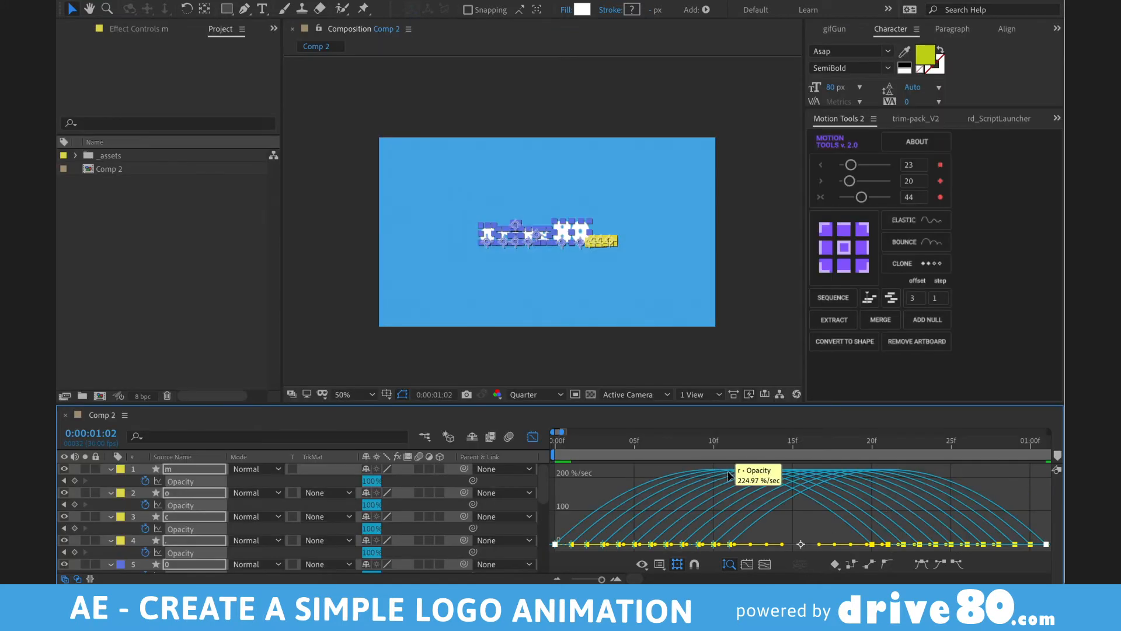
# - Play and stop the eased logo animation preview twice
pyautogui.press('space')
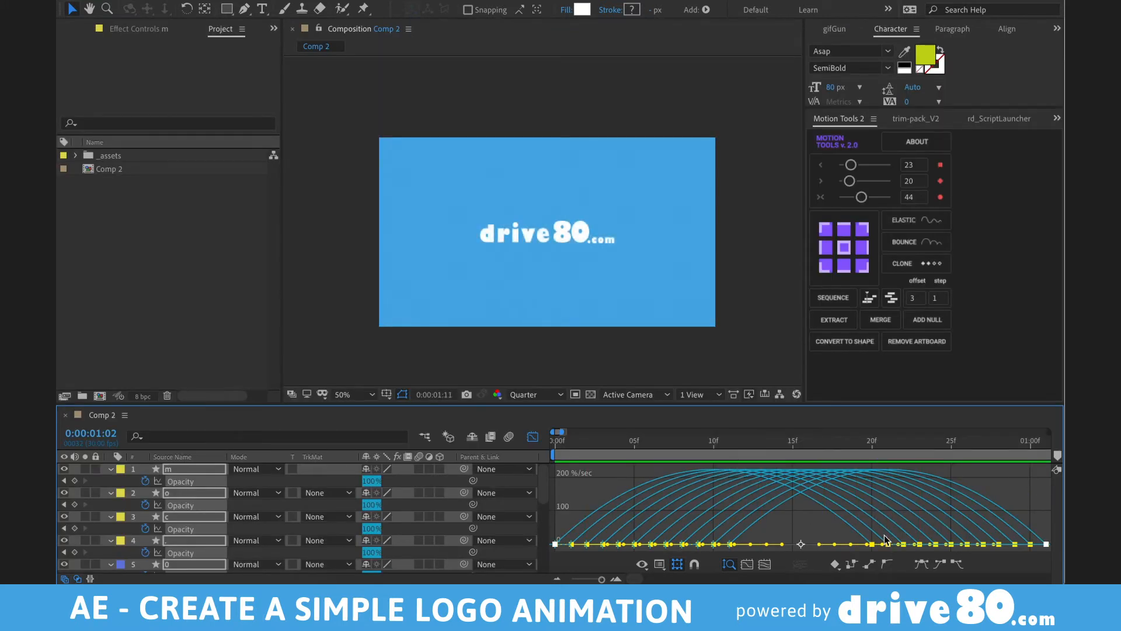
pyautogui.scroll(-4, 884, 534)
pyautogui.press('space')
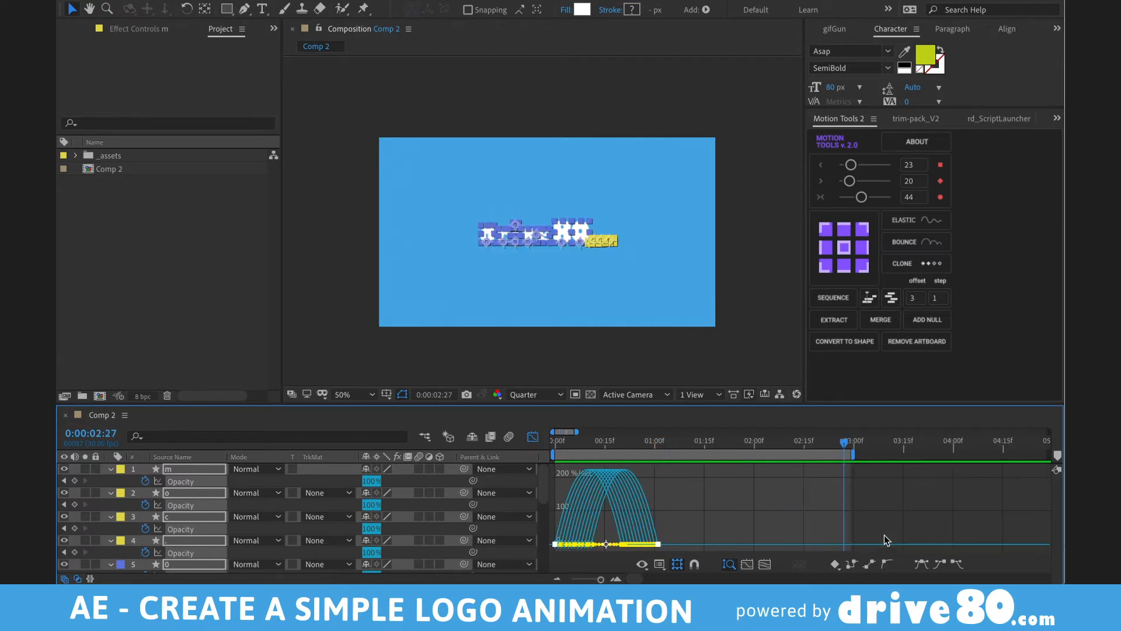
pyautogui.press('space')
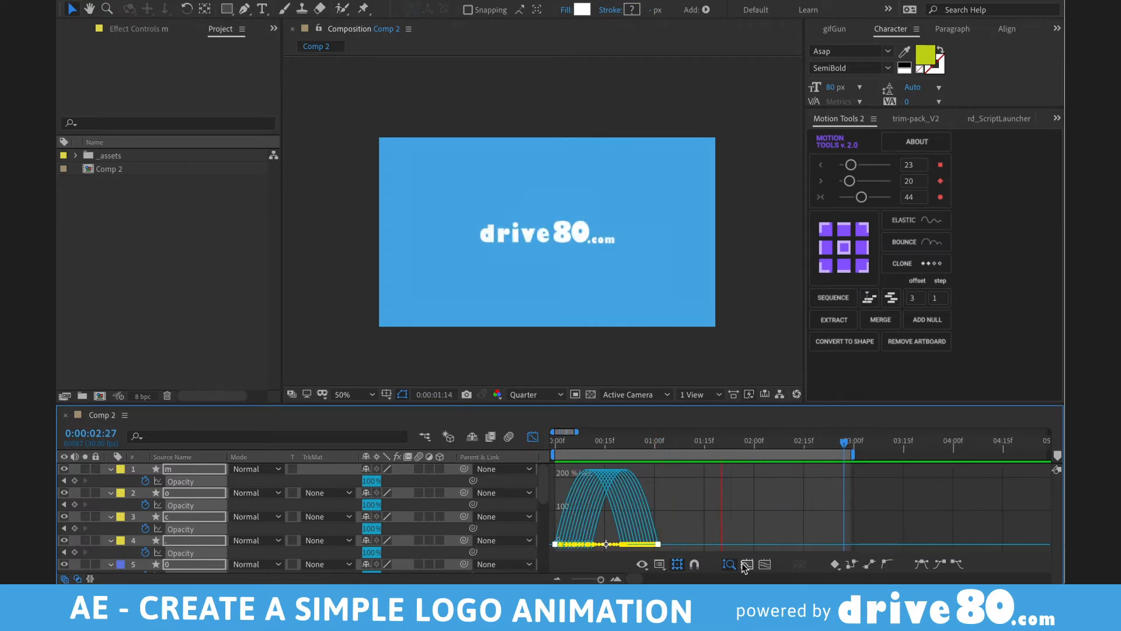
pyautogui.press('space')
# - Return to layer bars, put the current time at frame 0 and select all letter layers
pyautogui.hotkey('shift', 'F3')
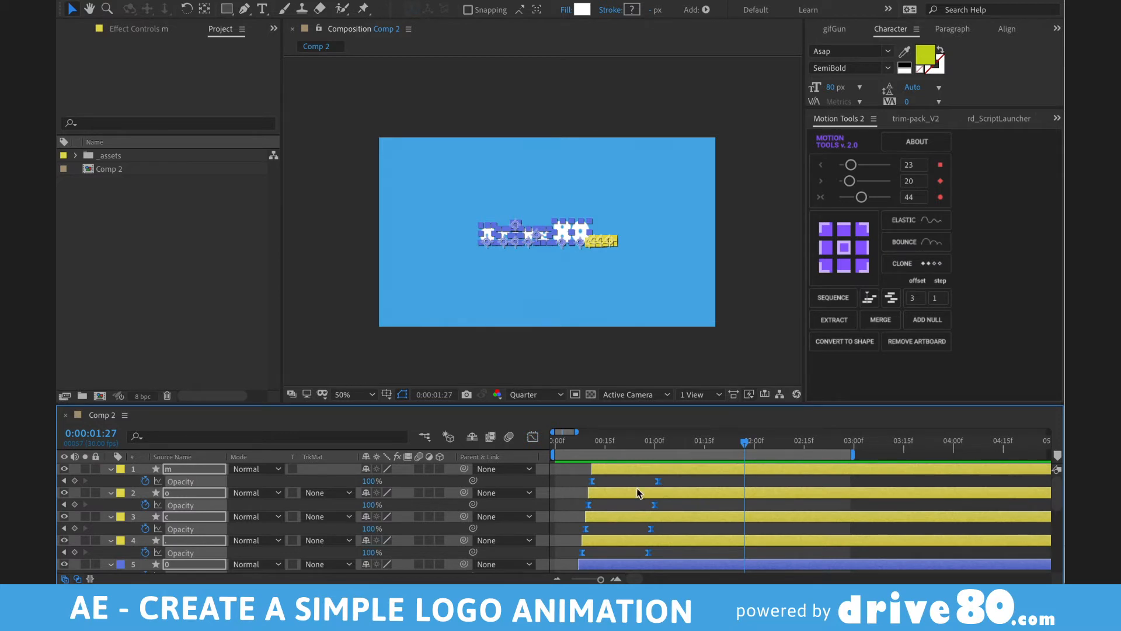
pyautogui.click(637, 488)
pyautogui.click(575, 442)
pyautogui.moveTo(613, 442); pyautogui.dragTo(535, 442)
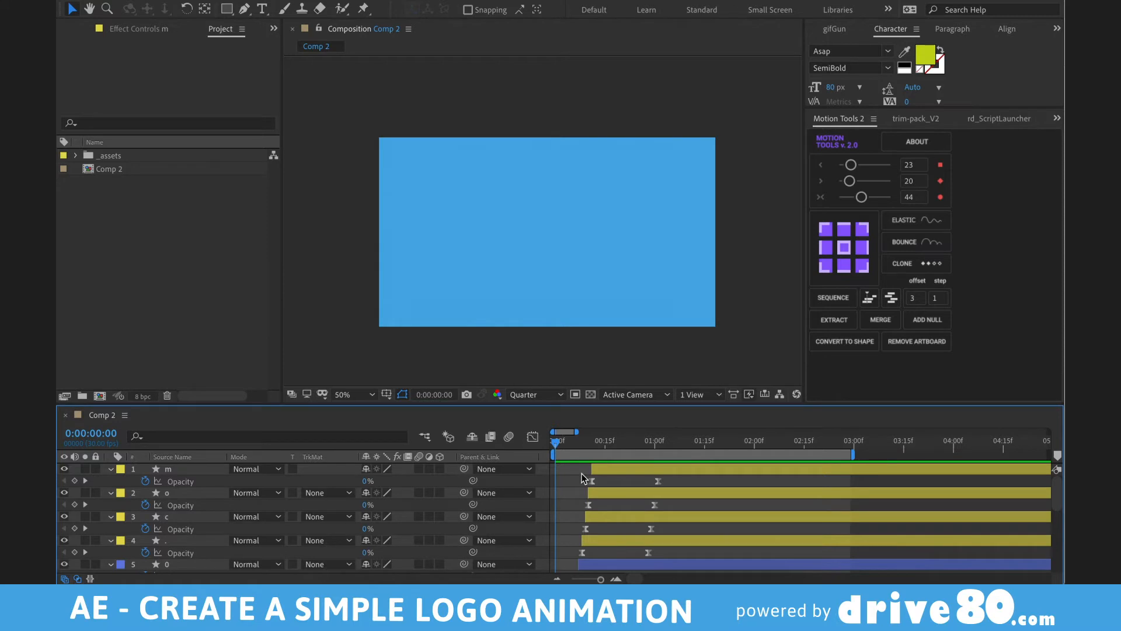
pyautogui.hotkey('ctrl', 'a')
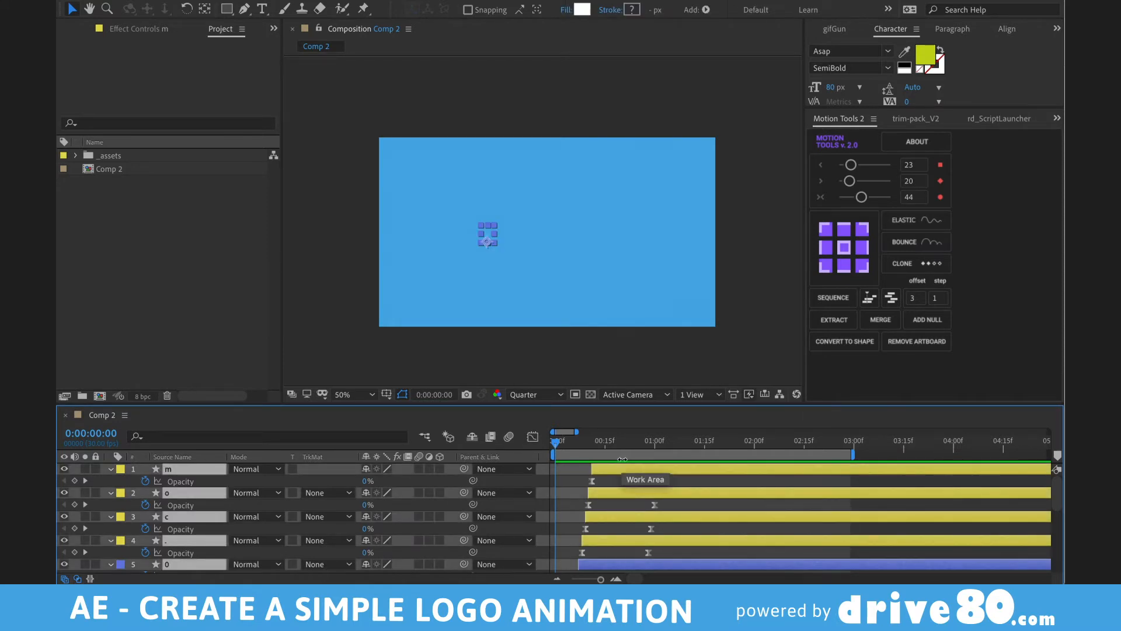
# - Realign the selected letter layers so their fades start at frame 0, then maximize the Timeline
pyautogui.press('[')
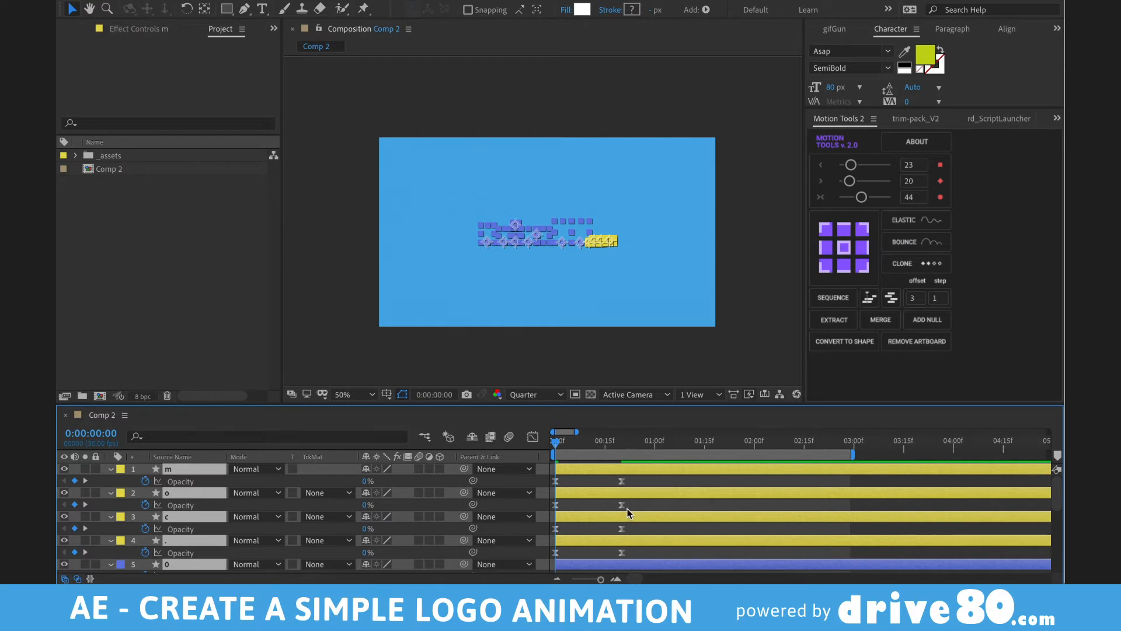
pyautogui.scroll(-5, 627, 513)
pyautogui.moveTo(575, 448); pyautogui.dragTo(729, 447)
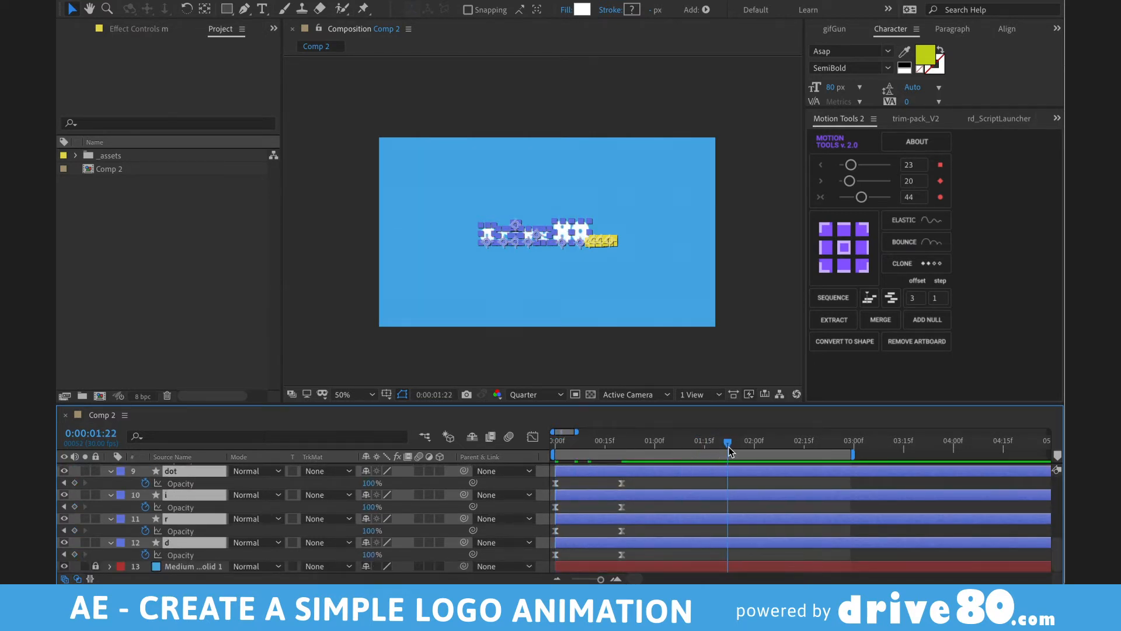
pyautogui.press('[')
pyautogui.scroll(5, 785, 522)
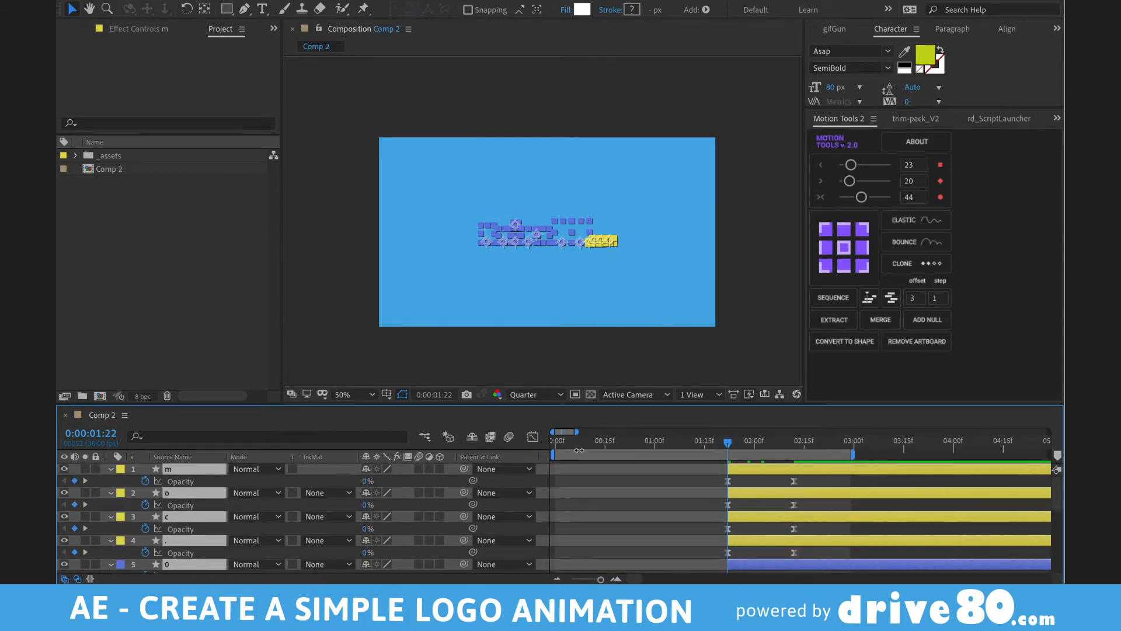
pyautogui.moveTo(594, 447); pyautogui.dragTo(490, 437)
pyautogui.press('[')
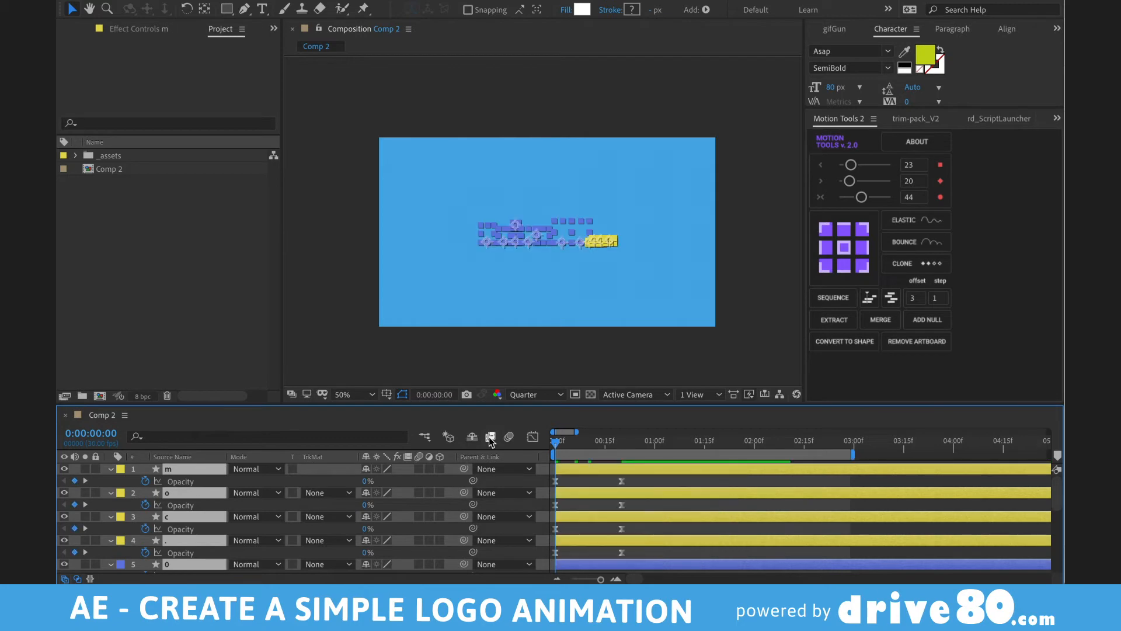
pyautogui.press('`')
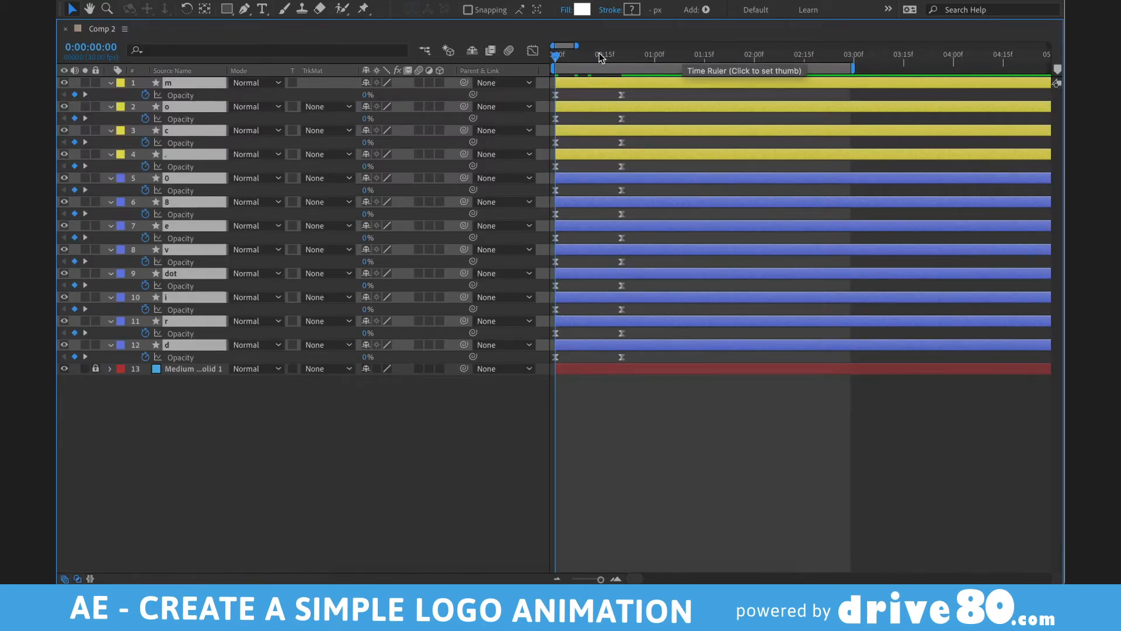
# - Delete every letter layer's Opacity keyframes in the maximized timeline
pyautogui.press('`')
pyautogui.moveTo(631, 442); pyautogui.dragTo(685, 447)
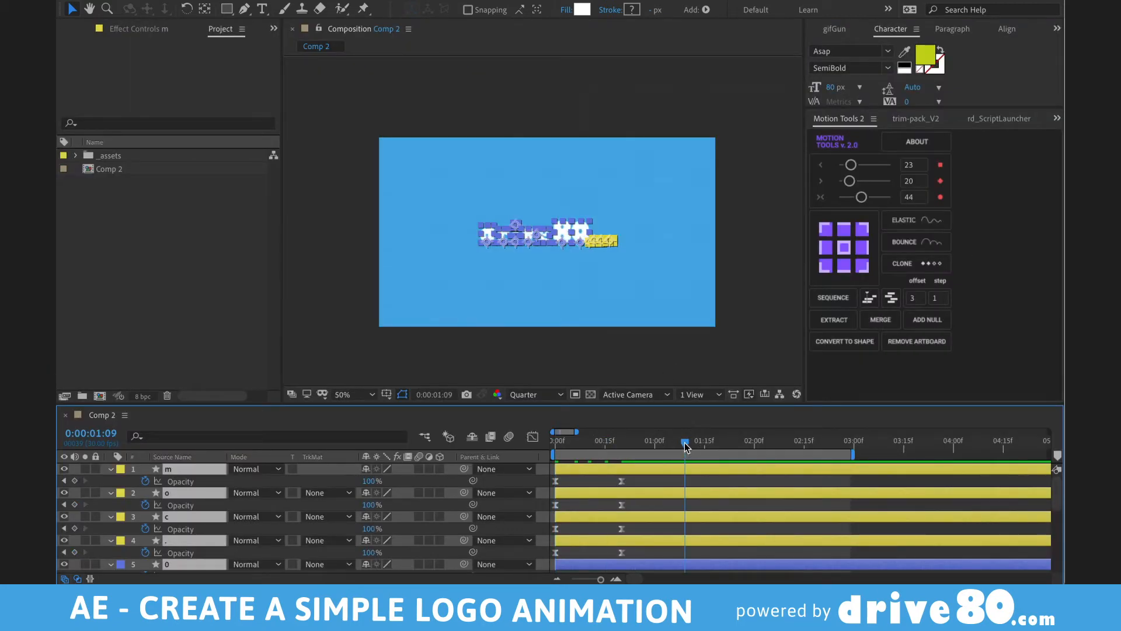
pyautogui.press('`')
pyautogui.moveTo(647, 97); pyautogui.dragTo(420, 450)
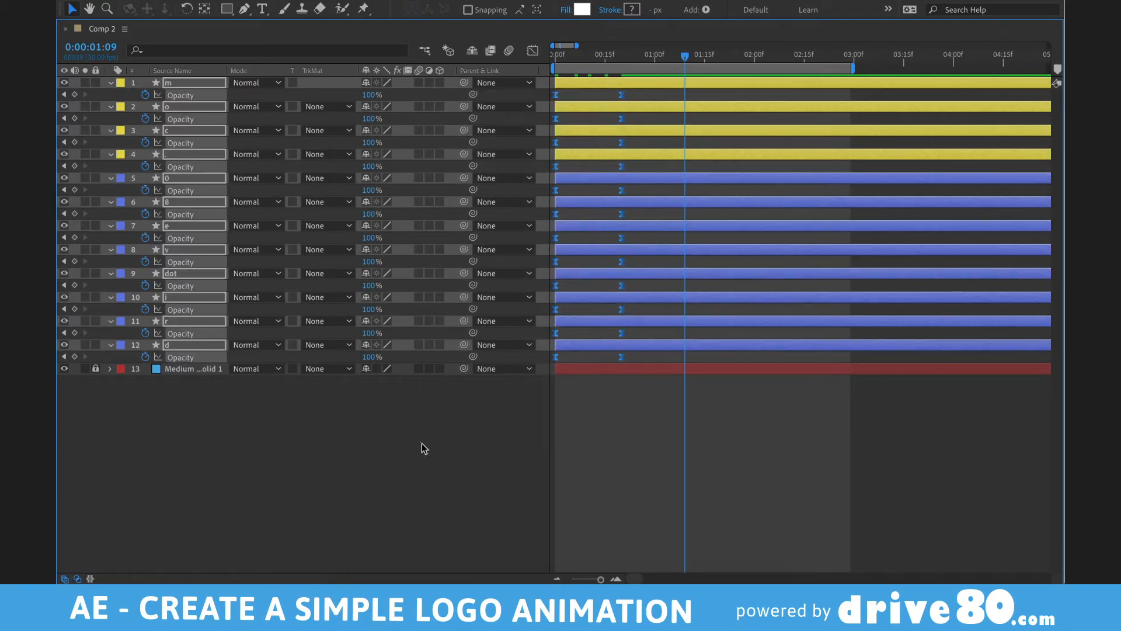
pyautogui.press('Delete')
pyautogui.hotkey('ctrl', 'z')
pyautogui.press('`')
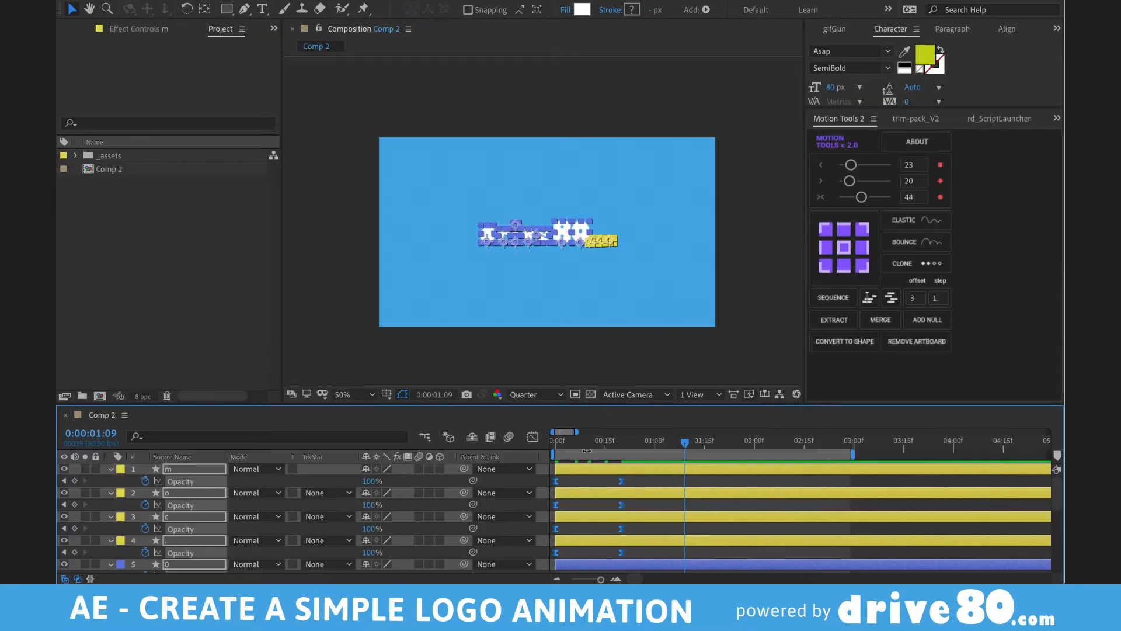
pyautogui.moveTo(570, 444); pyautogui.dragTo(529, 444)
pyautogui.press('`')
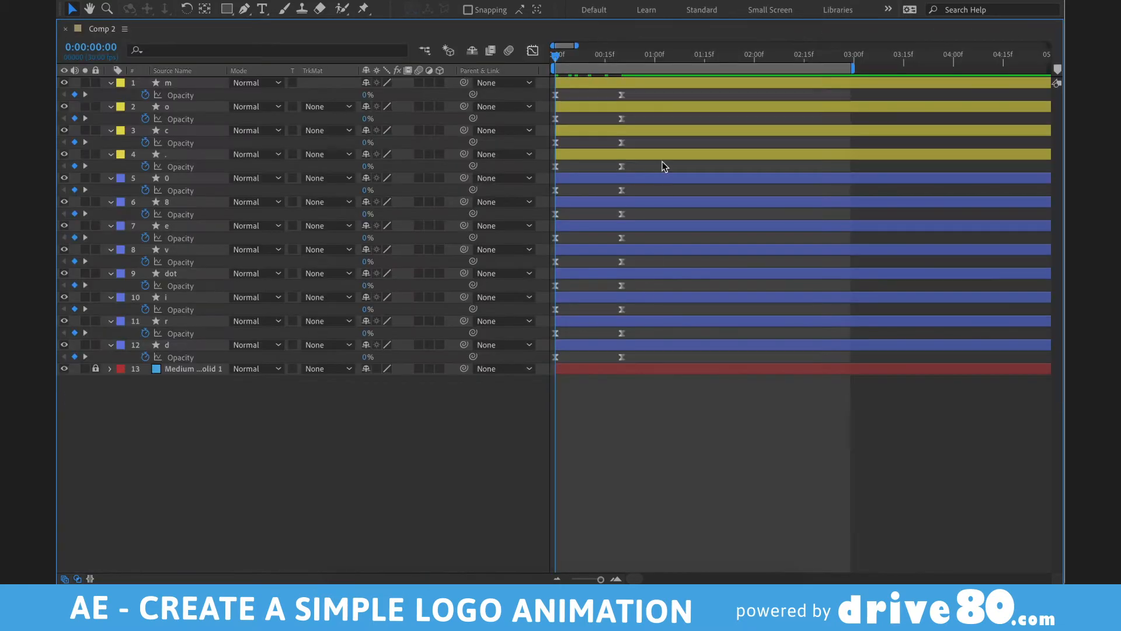
pyautogui.moveTo(639, 104); pyautogui.dragTo(459, 416)
pyautogui.press('Delete')
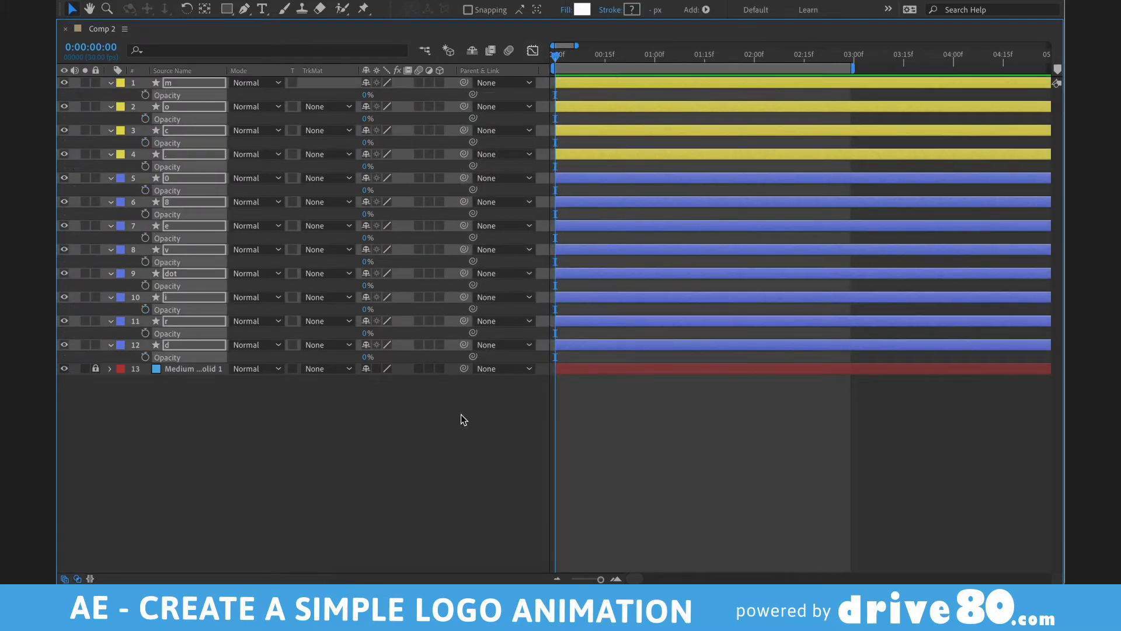
pyautogui.press('`')
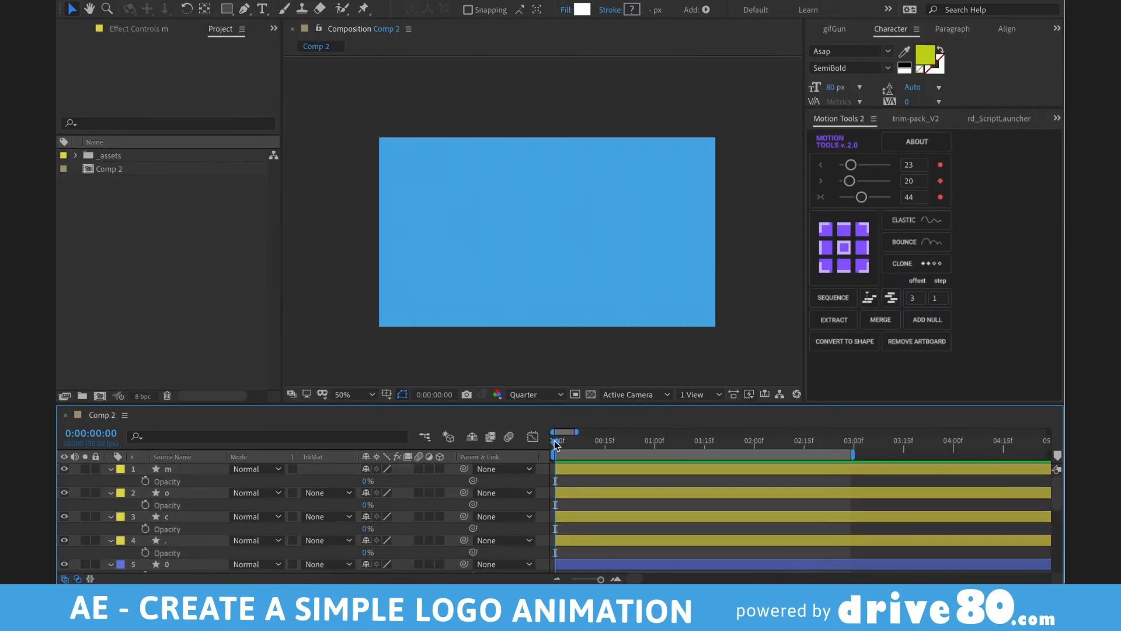
# - Set all layers' Opacity to 100% and return the playhead to time 0
pyautogui.moveTo(560, 435); pyautogui.dragTo(595, 435)
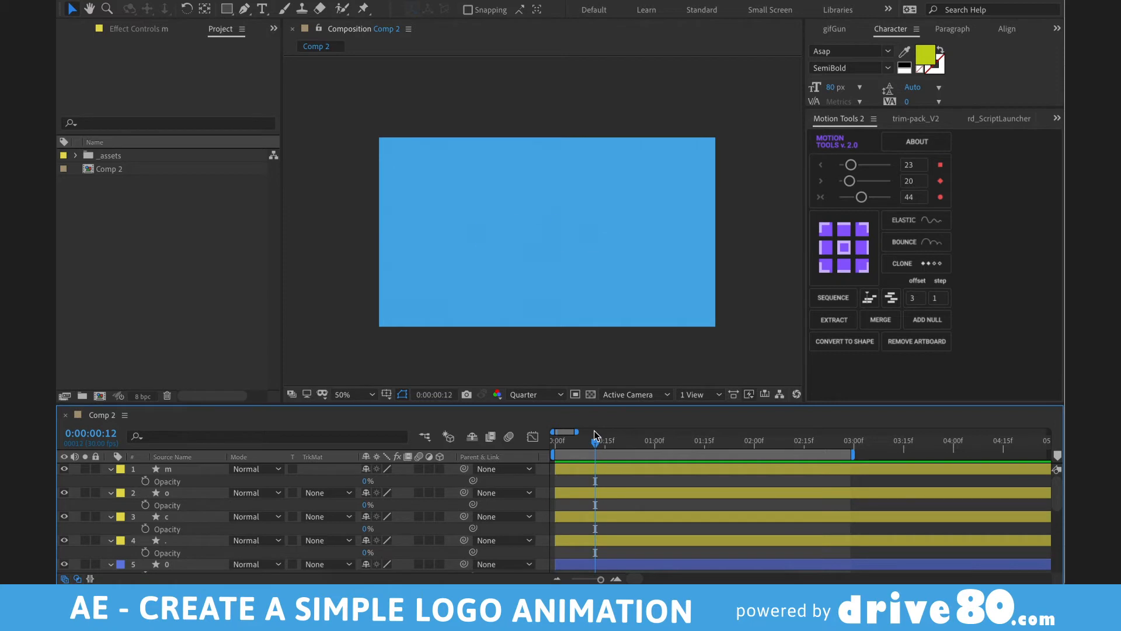
pyautogui.hotkey('ctrl', 'a')
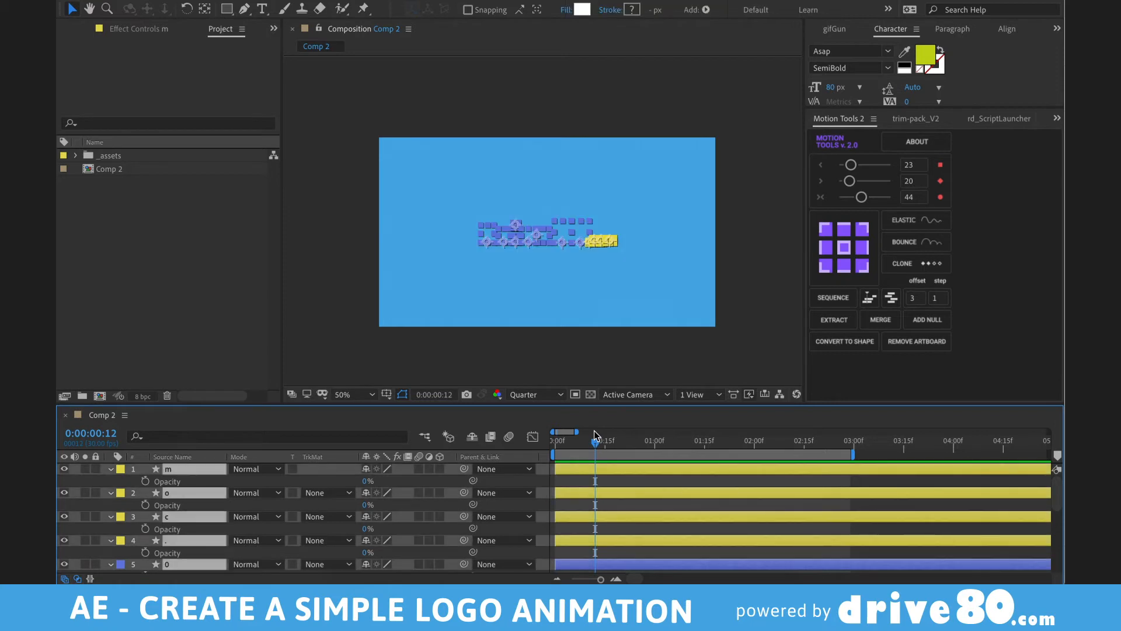
pyautogui.click(368, 482)
pyautogui.write('100')
pyautogui.press('Return')
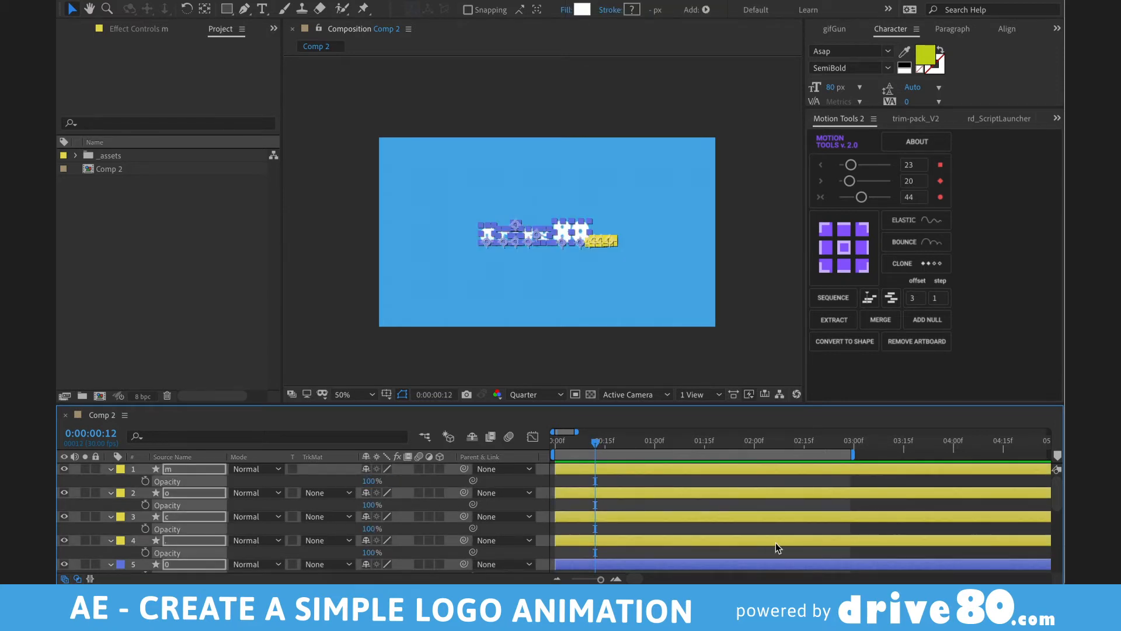
pyautogui.hotkey('ctrl', 'shift', 'a')
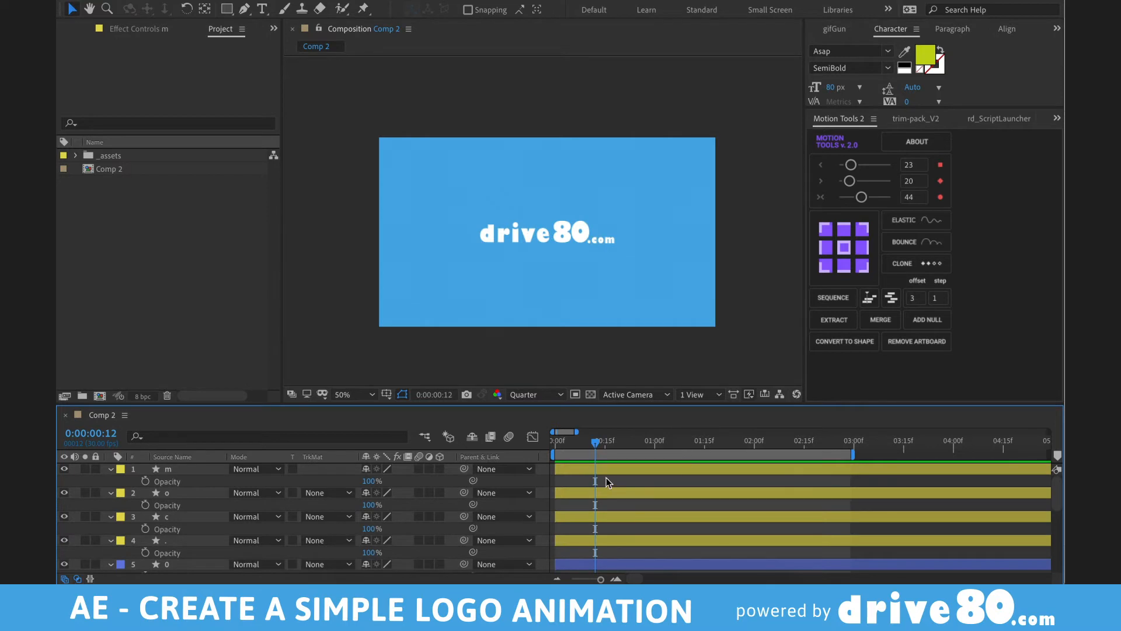
pyautogui.click(557, 442)
# - Add Position keyframes on all layers at frame 0 and around frame 15
pyautogui.hotkey('ctrl', 'a')
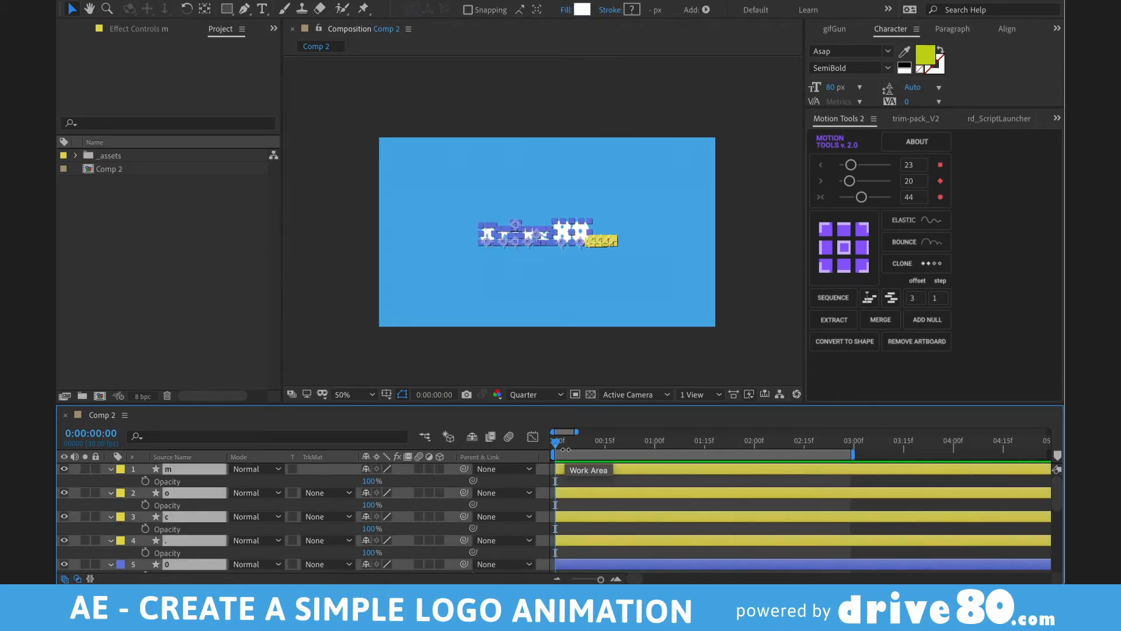
pyautogui.hotkey('alt', 'shift', 'p')
pyautogui.press('=')
pyautogui.press('=')
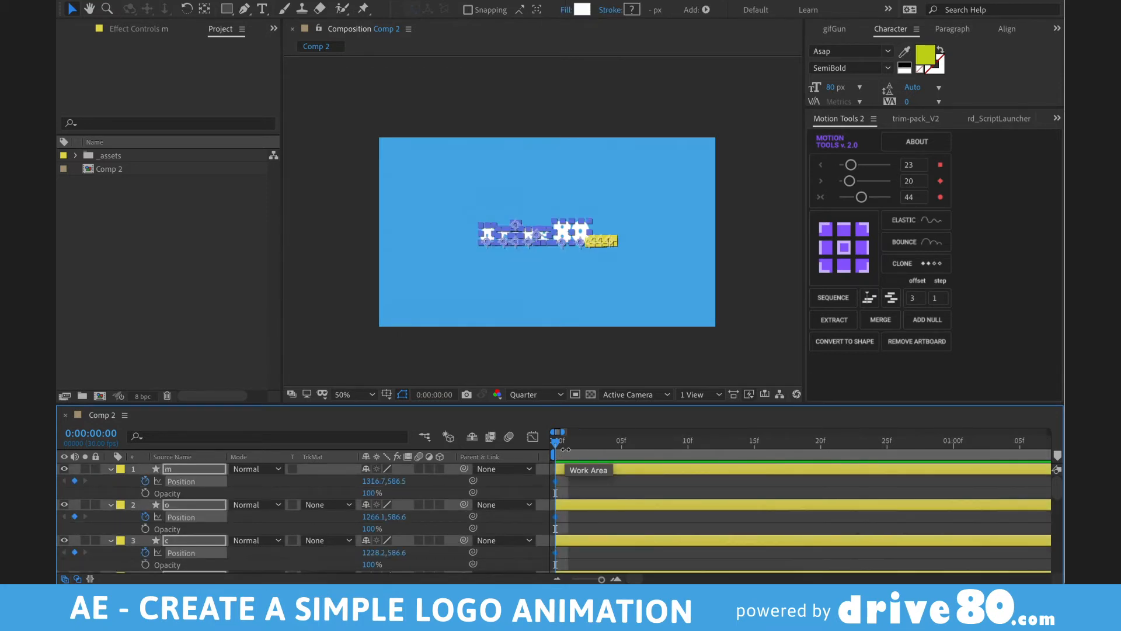
pyautogui.moveTo(707, 442); pyautogui.dragTo(754, 447)
pyautogui.hotkey('alt', 'shift', 'p')
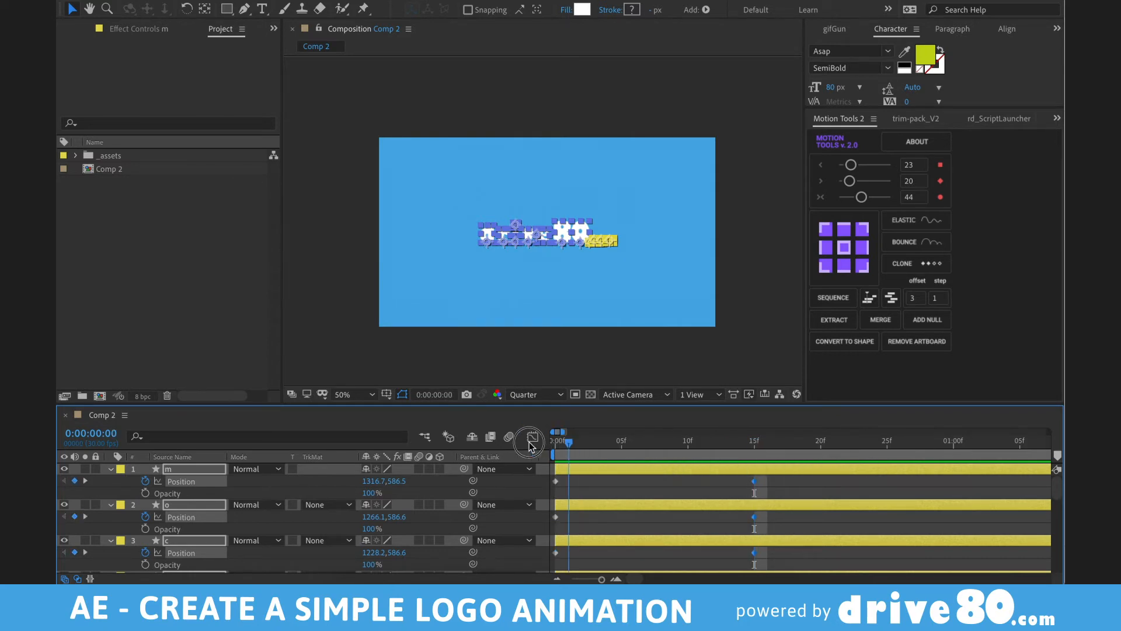
pyautogui.press('Home')
pyautogui.hotkey('ctrl', 'shift', 'a')
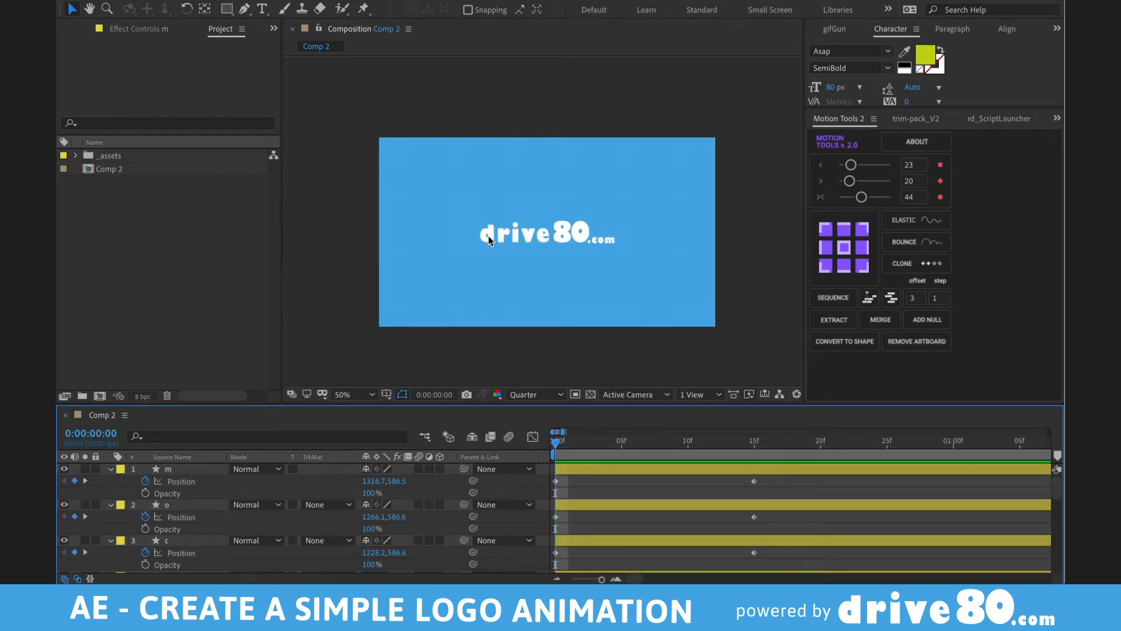
# - At frame 0, move the d off-canvas to the left and the r up off-canvas
pyautogui.moveTo(488, 236); pyautogui.dragTo(354, 242)
pyautogui.click(502, 234)
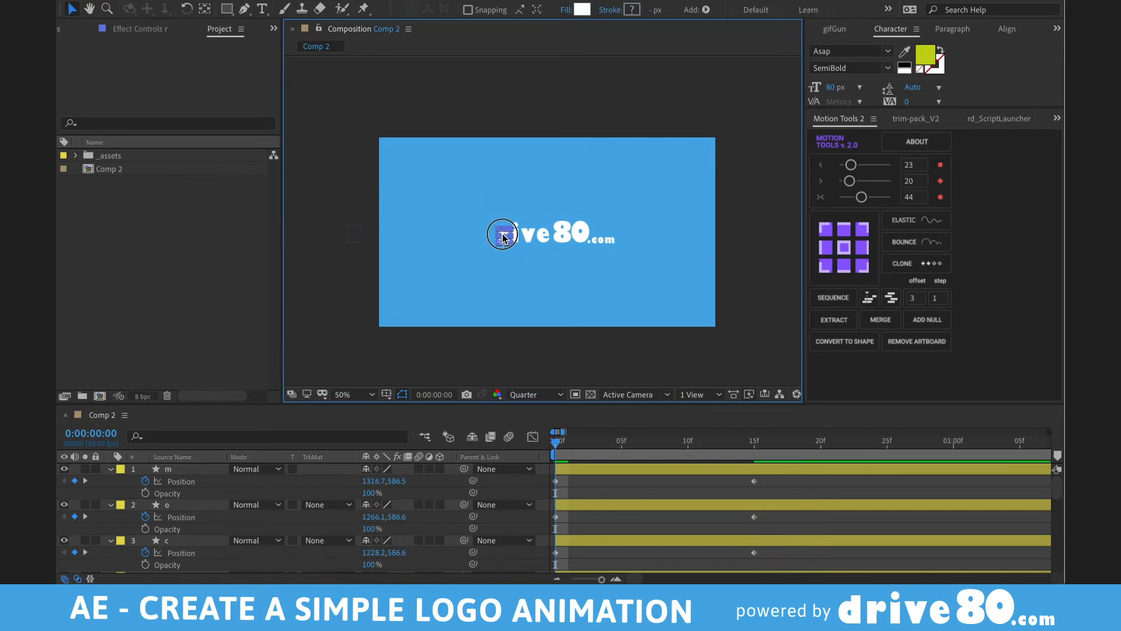
pyautogui.moveTo(502, 234); pyautogui.dragTo(504, 82)
pyautogui.hotkey('ctrl', 'z')
pyautogui.click(506, 235)
pyautogui.moveTo(506, 237)
pyautogui.mouseDown()
pyautogui.moveTo(498, 143)
pyautogui.moveTo(500, 240)
pyautogui.mouseUp()
pyautogui.scroll(-5, 685, 551)
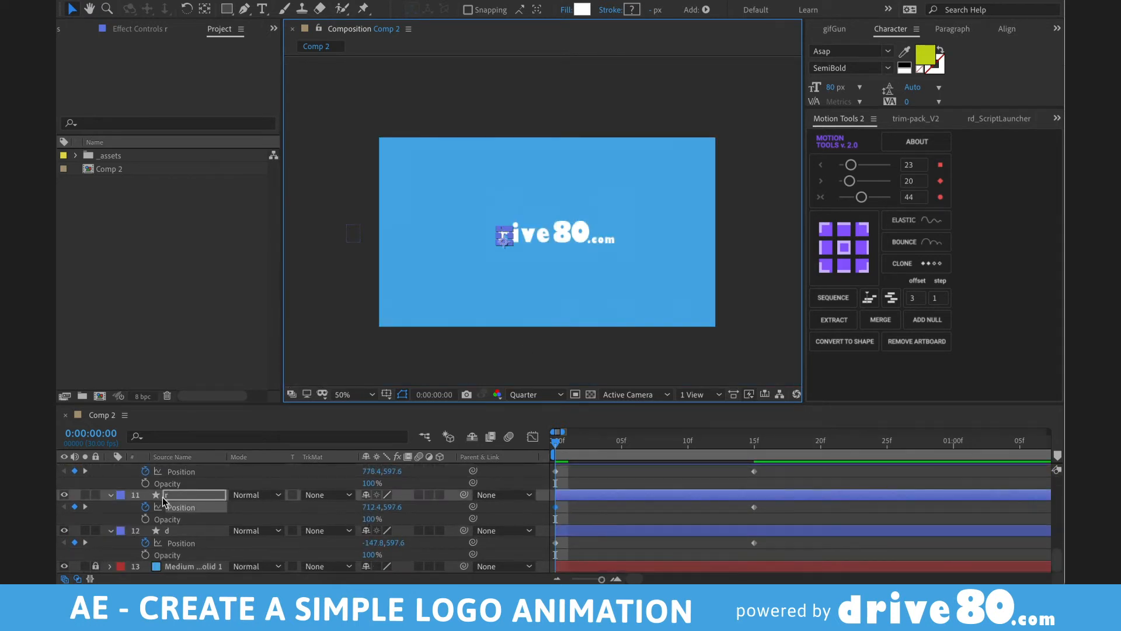
pyautogui.moveTo(392, 507); pyautogui.dragTo(426, 526)
pyautogui.scroll(2, 430, 522)
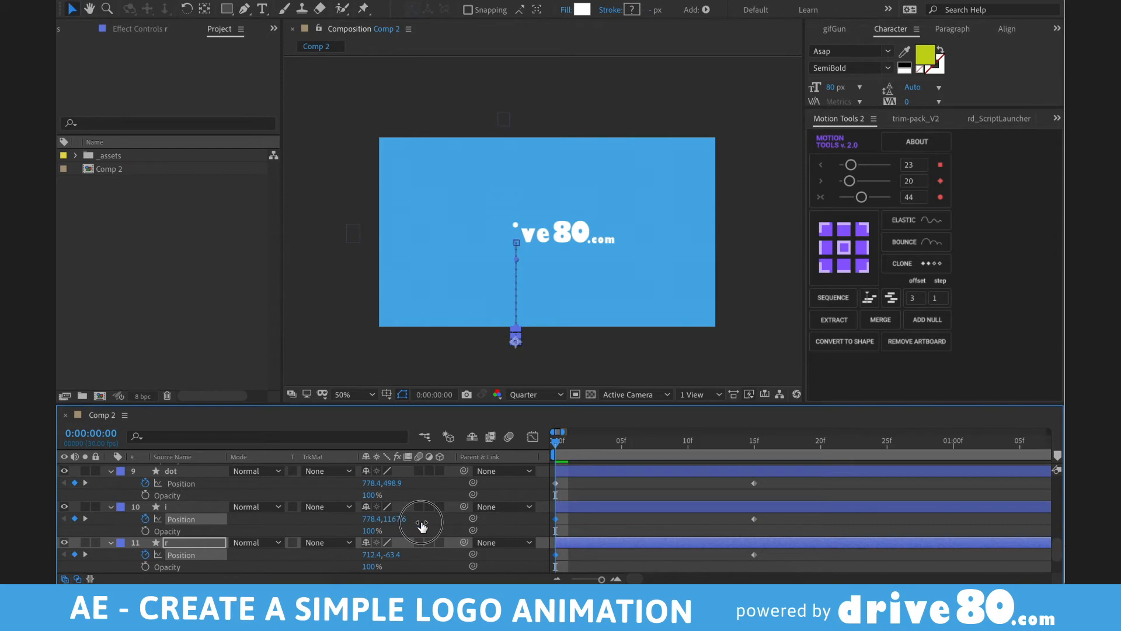
# - Move the v above the canvas and slide the remaining letters off to the right
pyautogui.click(515, 226)
pyautogui.click(532, 242)
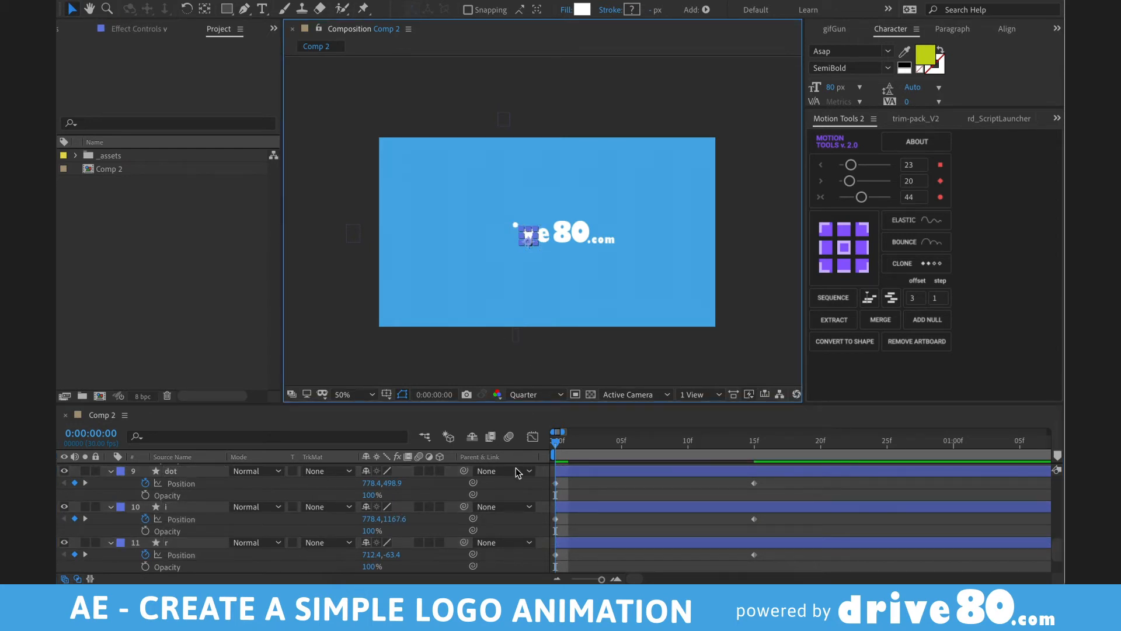
pyautogui.scroll(3, 546, 512)
pyautogui.moveTo(393, 531); pyautogui.dragTo(427, 509)
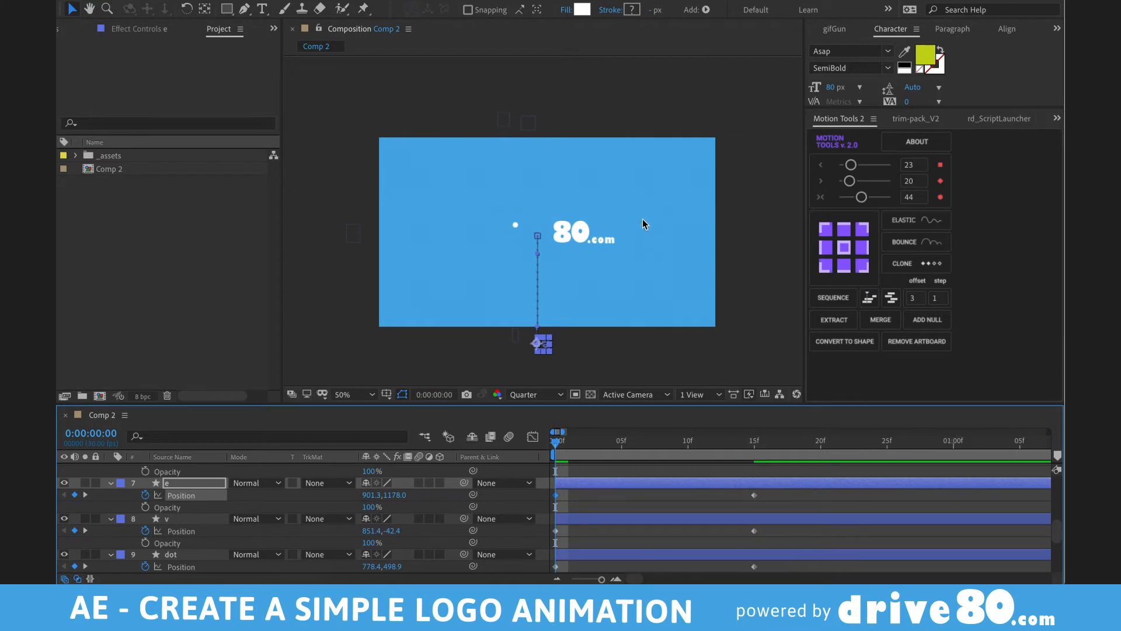
pyautogui.moveTo(642, 219); pyautogui.dragTo(558, 254)
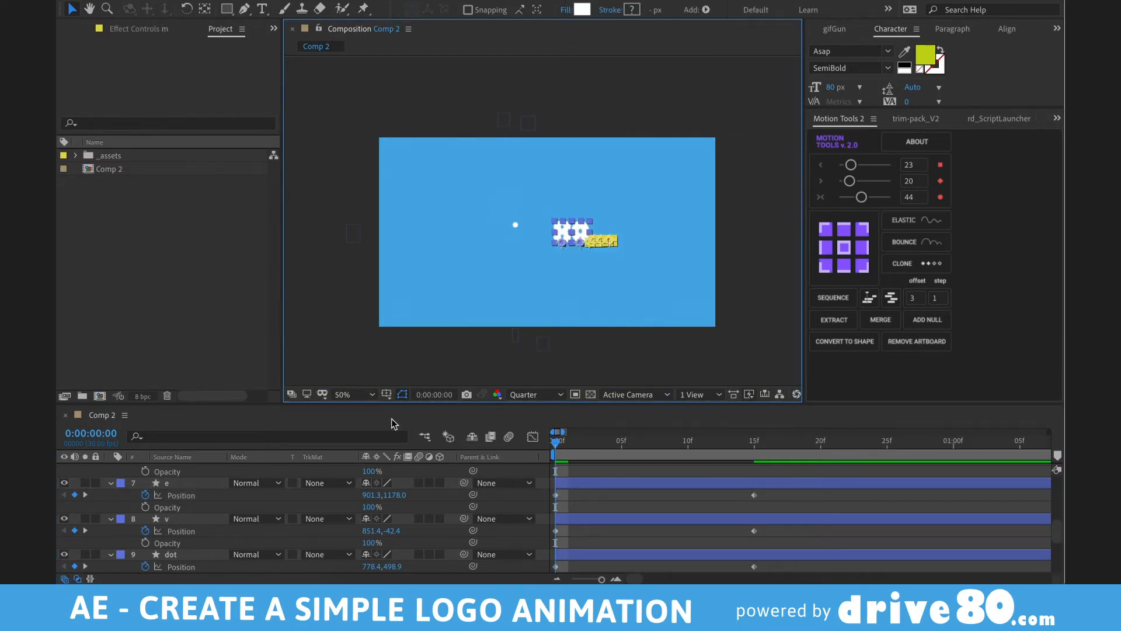
pyautogui.scroll(5, 572, 474)
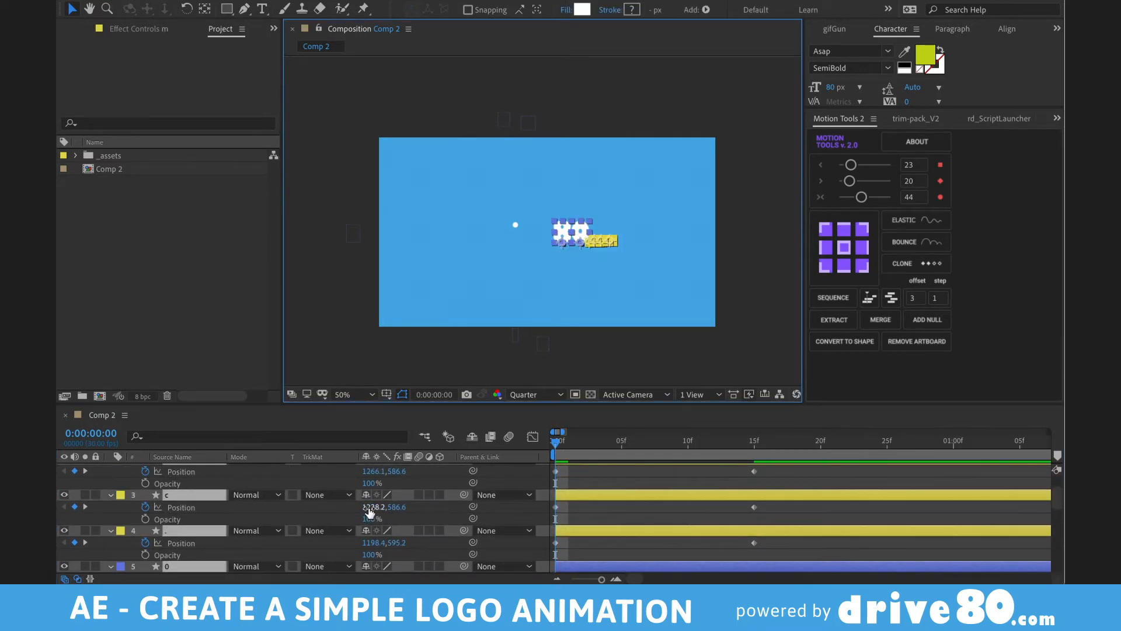
pyautogui.moveTo(373, 507); pyautogui.dragTo(493, 508)
# - Delete the dot's two Position keyframes and start the dot layer about 21 frames later
pyautogui.click(515, 225)
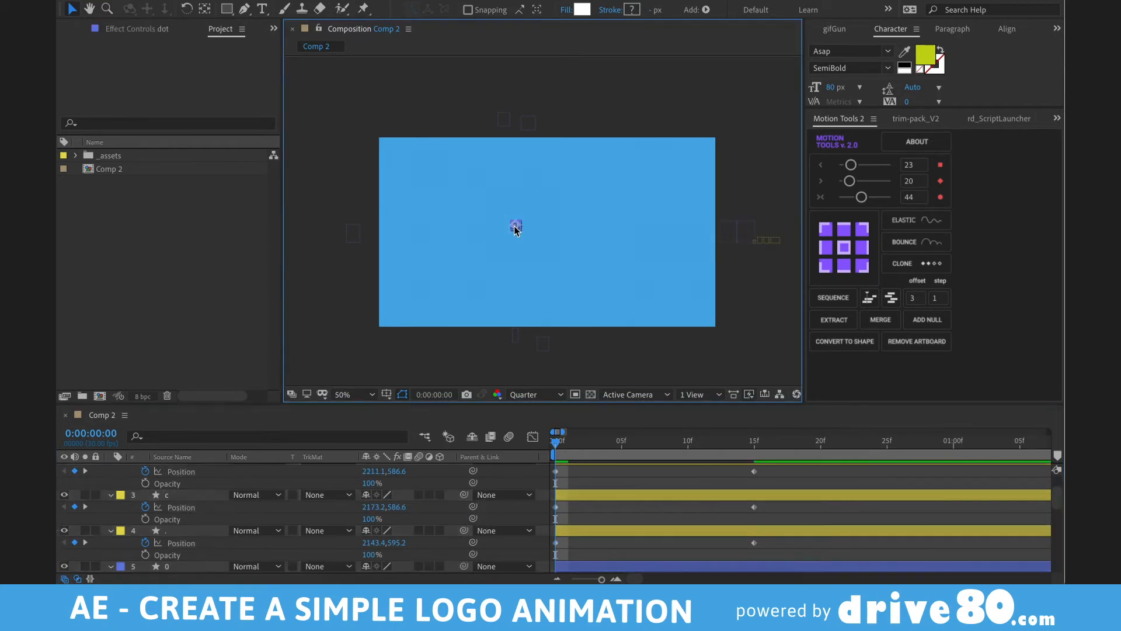
pyautogui.scroll(-5, 604, 534)
pyautogui.scroll(-4, 604, 537)
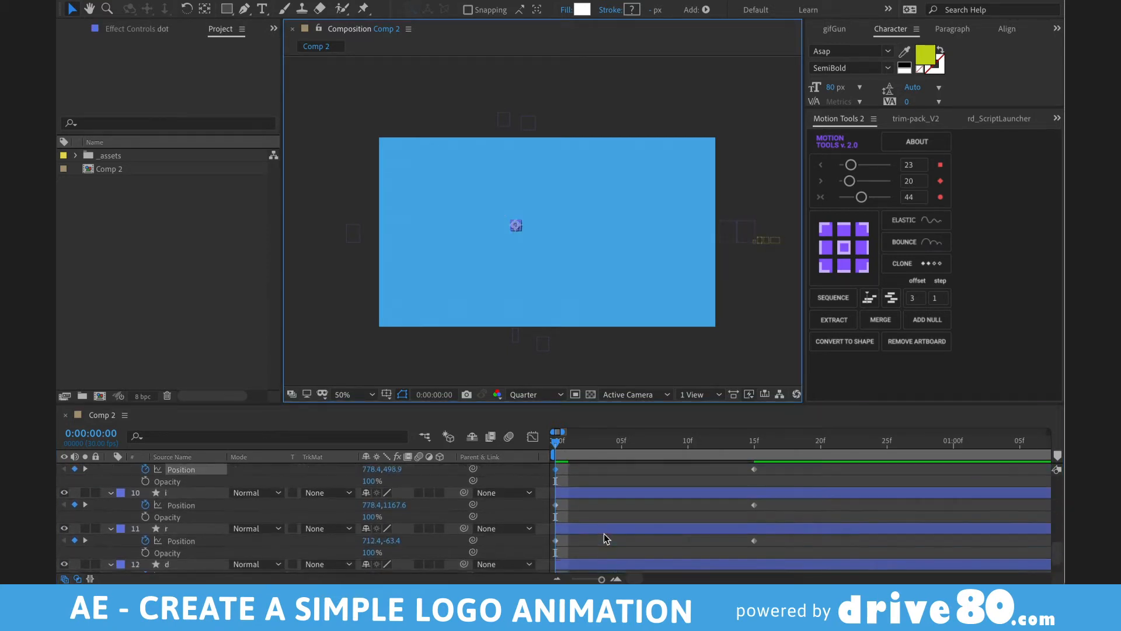
pyautogui.moveTo(763, 495); pyautogui.dragTo(539, 516)
pyautogui.press('Delete')
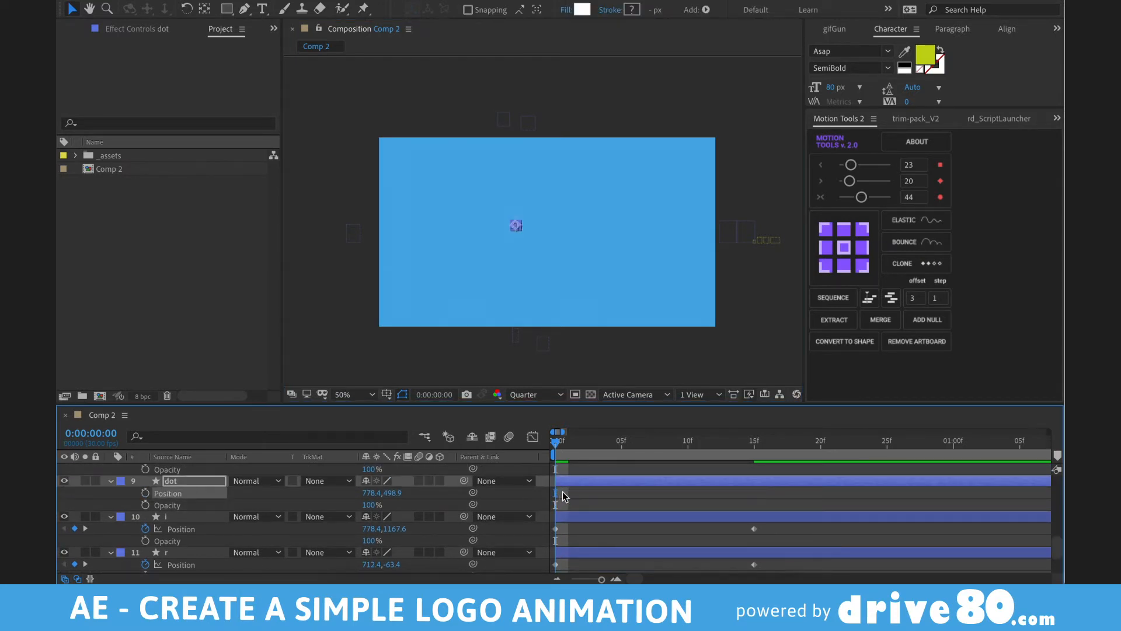
pyautogui.moveTo(568, 484); pyautogui.dragTo(846, 489)
# - Preview the animation and drag the dot layer to start around 0:04
pyautogui.press(';')
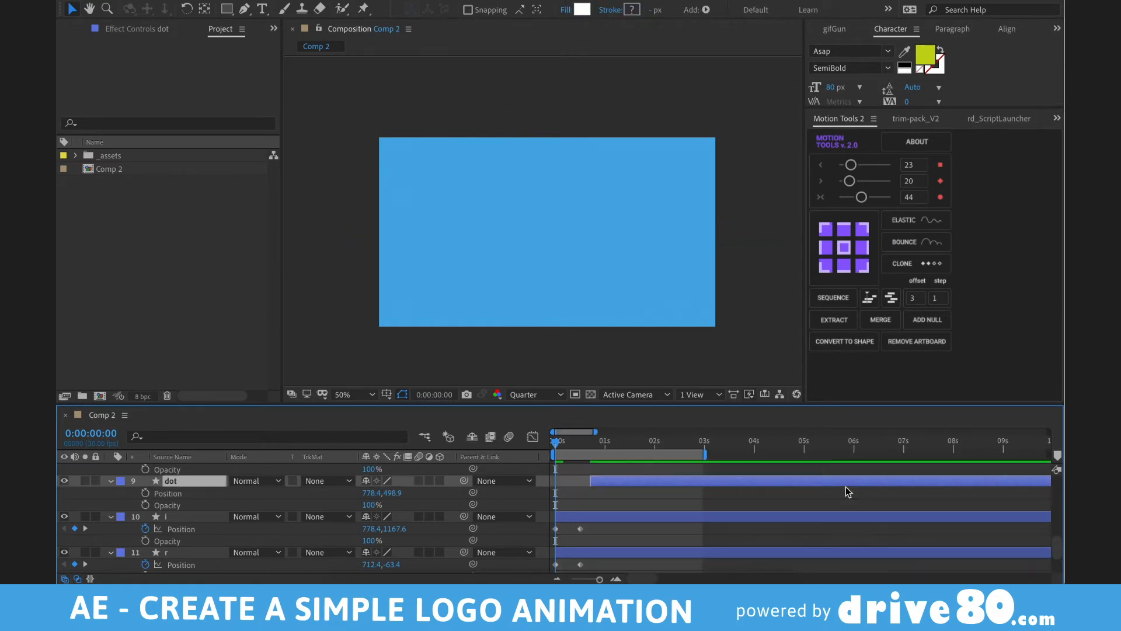
pyautogui.press('space')
pyautogui.press('space')
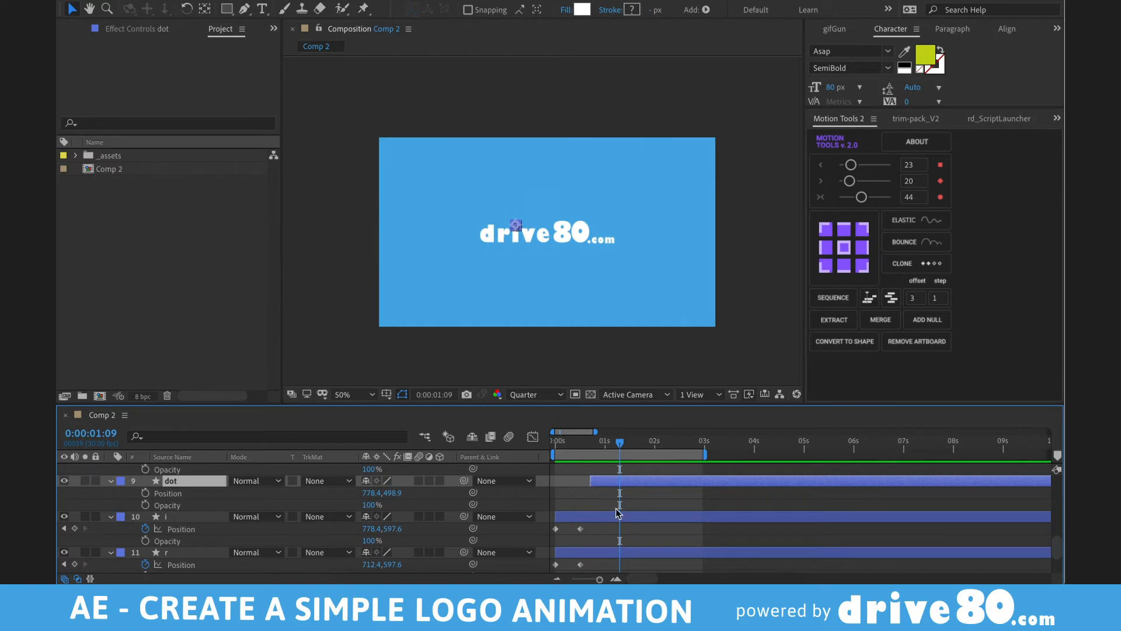
pyautogui.press('space')
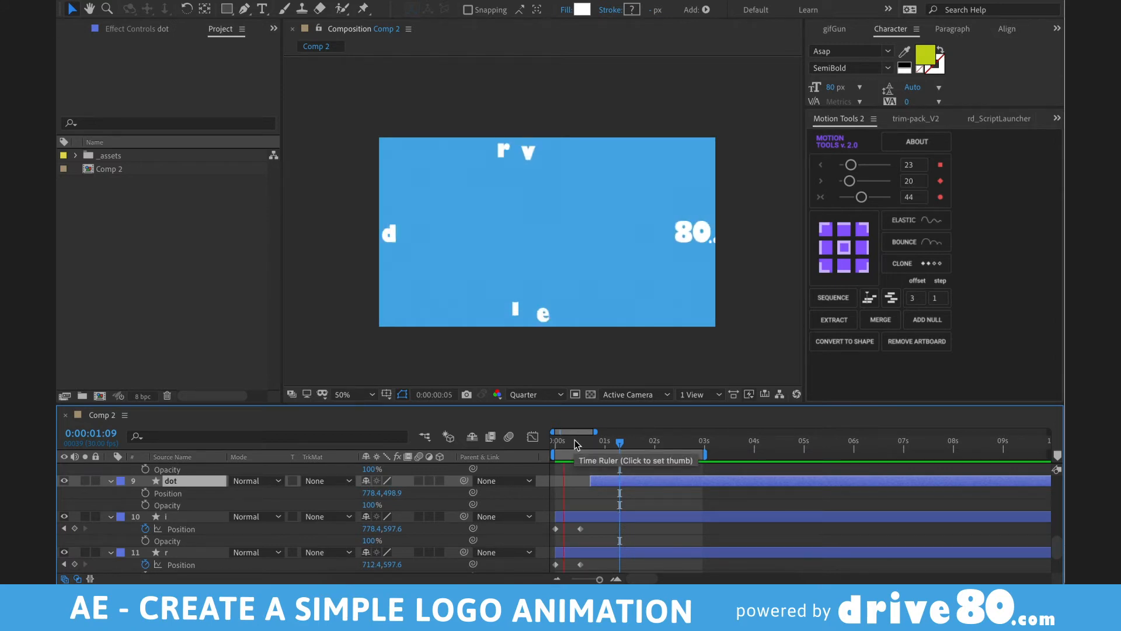
pyautogui.press('space')
pyautogui.moveTo(604, 480); pyautogui.dragTo(759, 504)
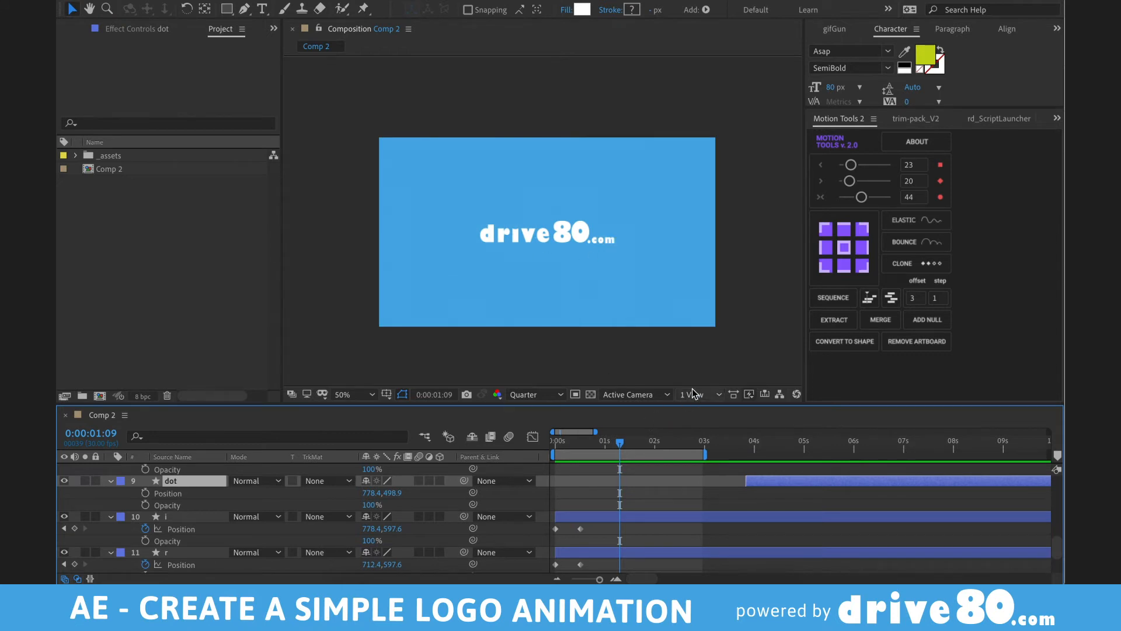
# - Marquee-select every layer's Position keyframes in the maximized timeline
pyautogui.press('`')
pyautogui.moveTo(571, 59); pyautogui.dragTo(521, 58)
pyautogui.moveTo(599, 92); pyautogui.dragTo(467, 568)
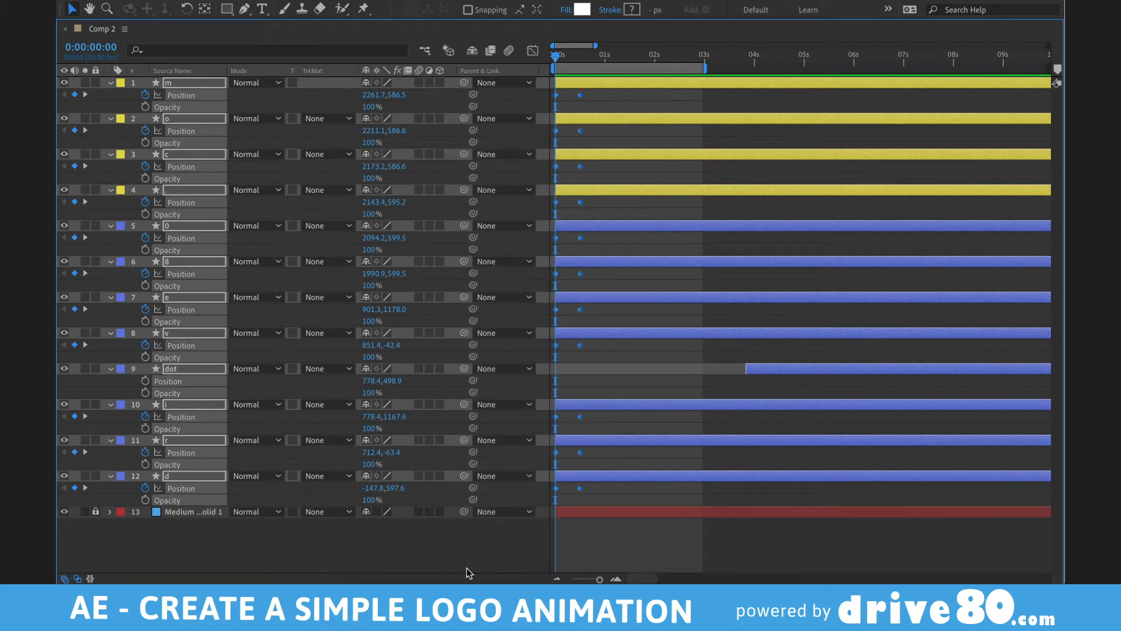
# - Apply Easy Ease (F9) to all selected Position keyframes and restore the layout
pyautogui.press('F9')
pyautogui.press('`')
pyautogui.scroll(-8, 611, 526)
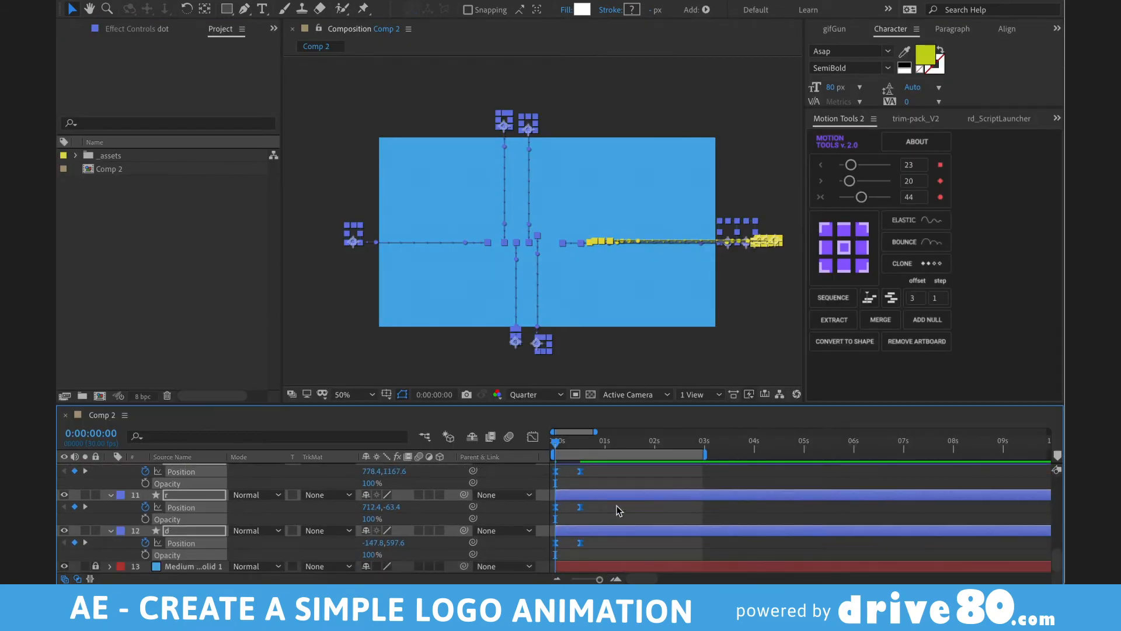
pyautogui.press('`')
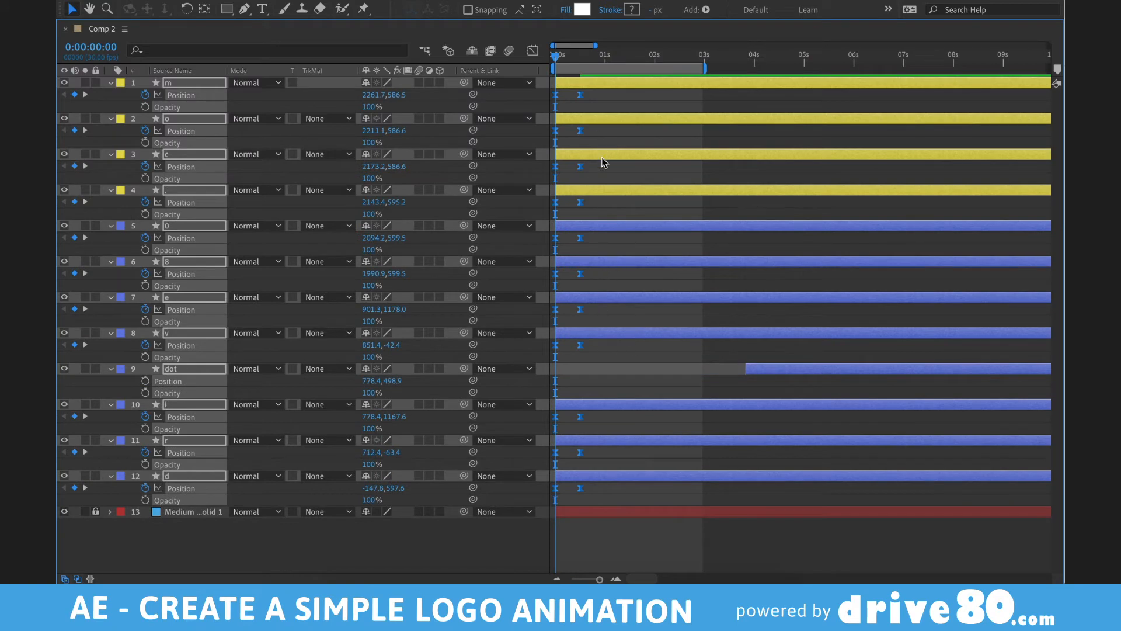
pyautogui.press('`')
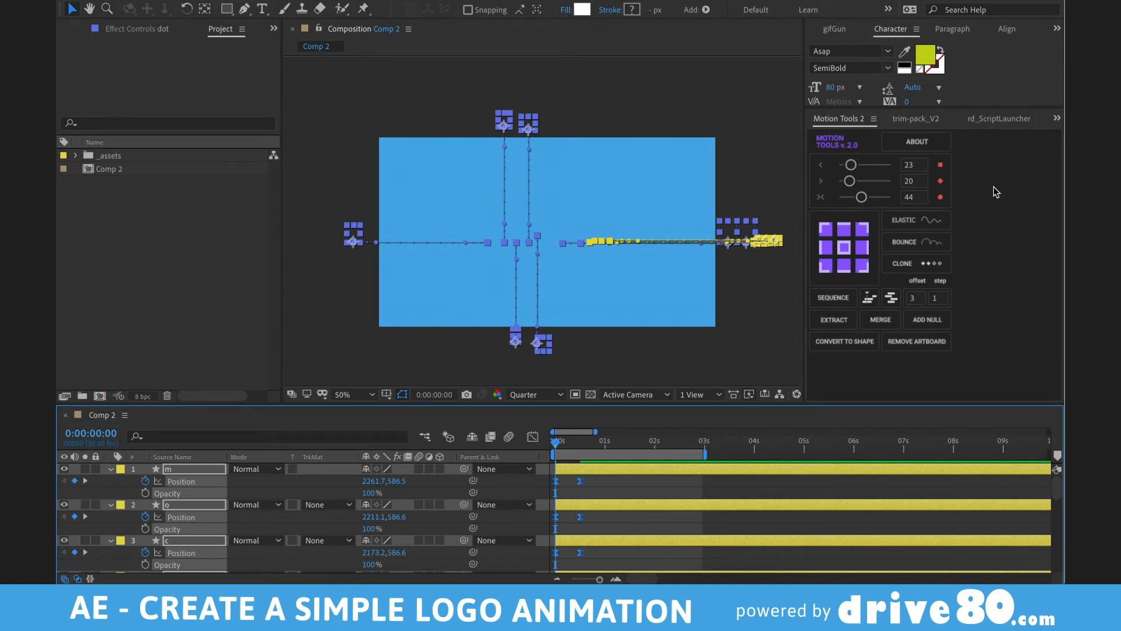
# - In Motion Tools 2, sequence the letters' keyframes in random order with offset 5
pyautogui.click(891, 299)
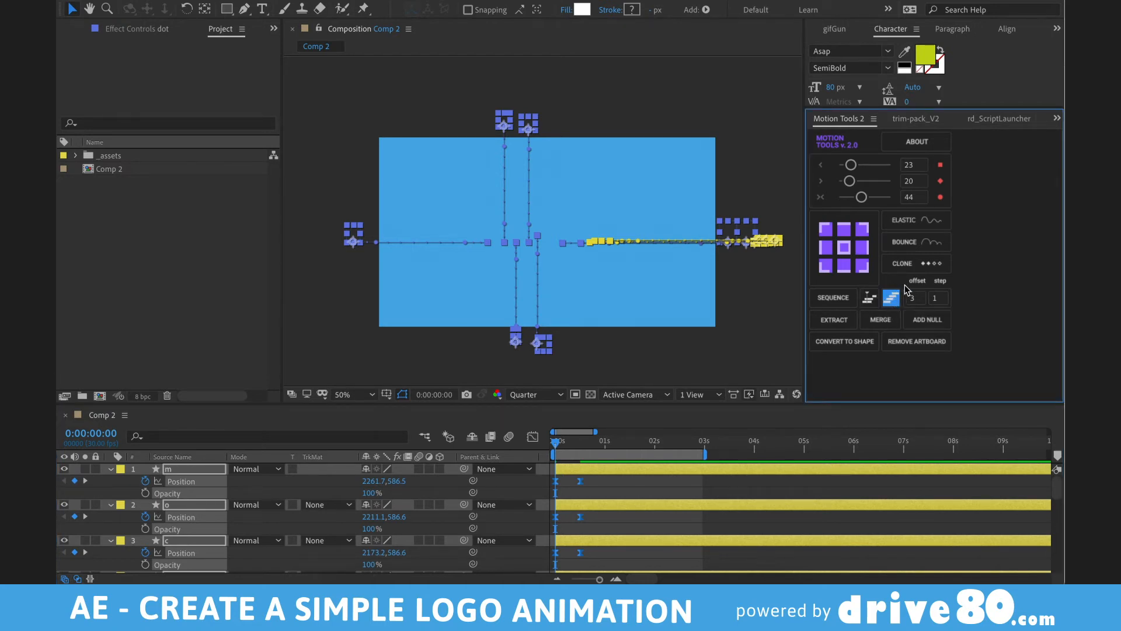
pyautogui.scroll(-2, 575, 555)
pyautogui.scroll(-5, 576, 555)
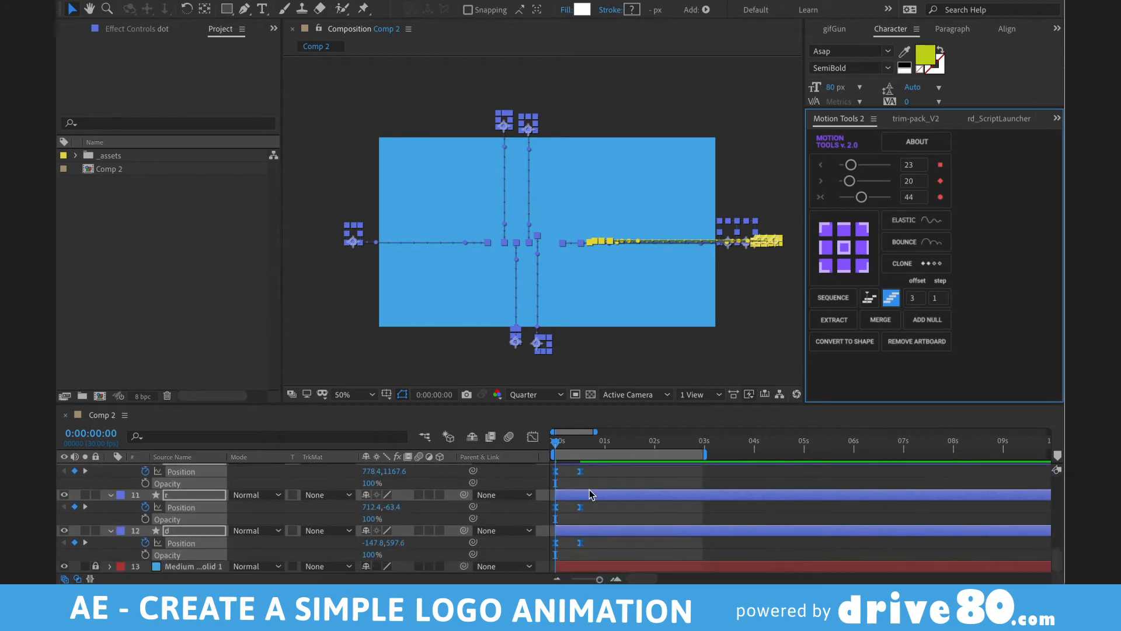
pyautogui.click(914, 303)
pyautogui.click(837, 297)
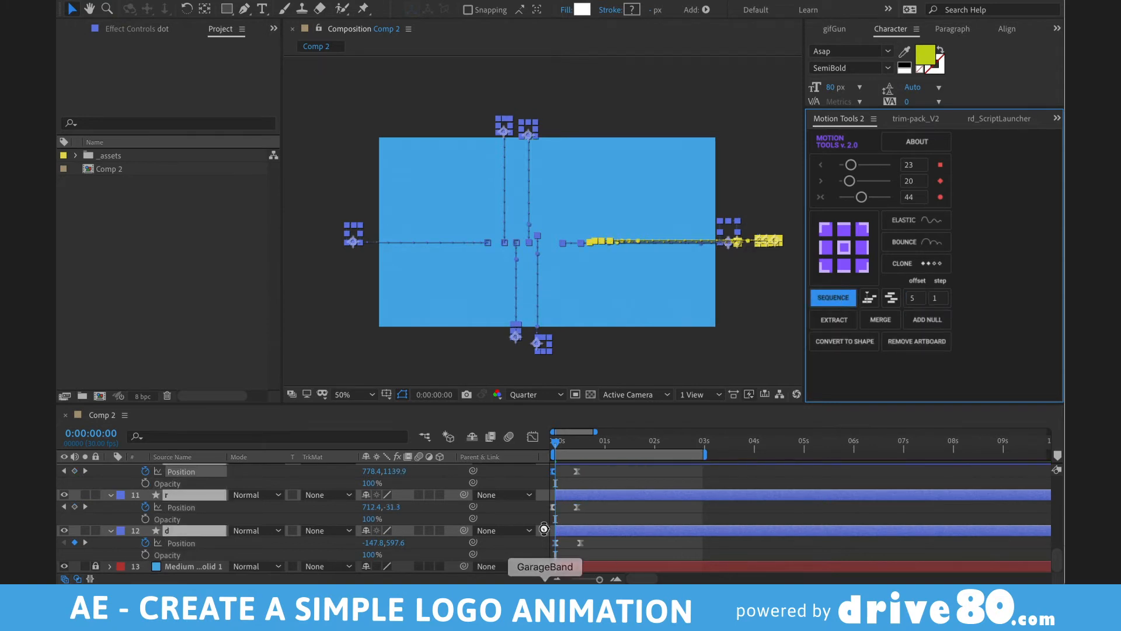
pyautogui.scroll(10, 595, 509)
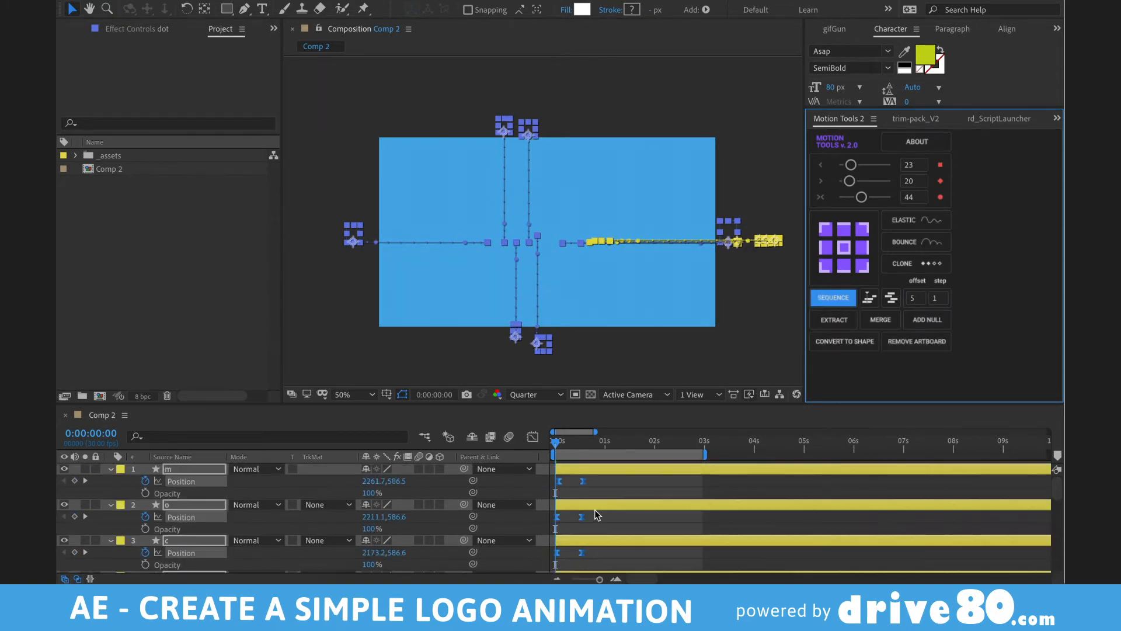
# - Undo the keyframe stagger, select letter layers 1–12 and sequence their start times instead
pyautogui.press('=')
pyautogui.press('=')
pyautogui.press('=')
pyautogui.press('=')
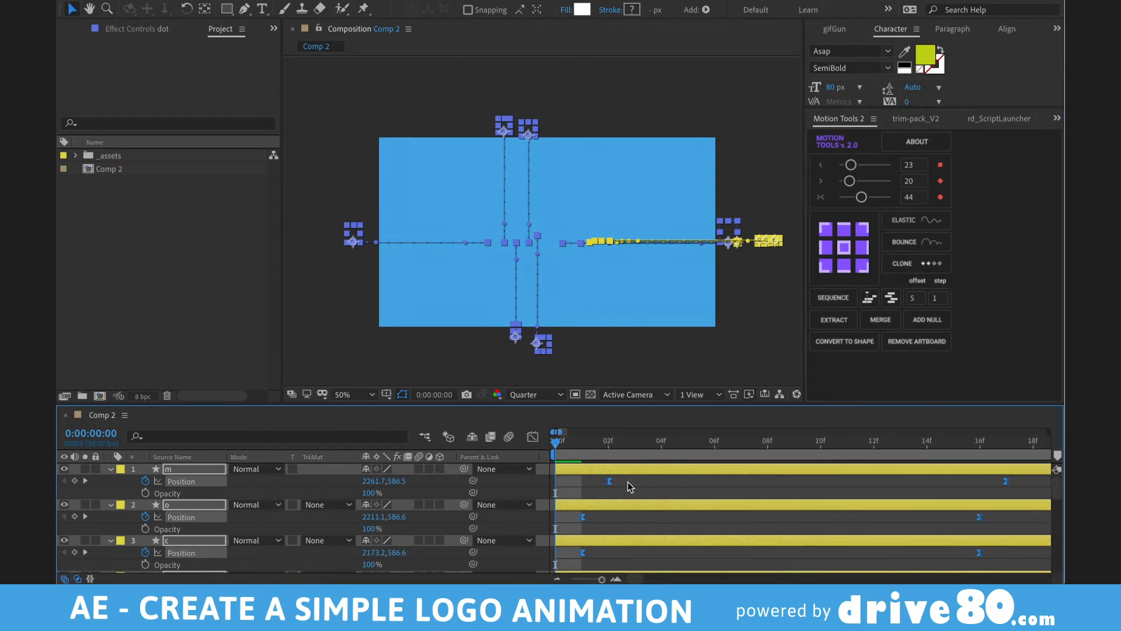
pyautogui.press('-')
pyautogui.press('-')
pyautogui.press('-')
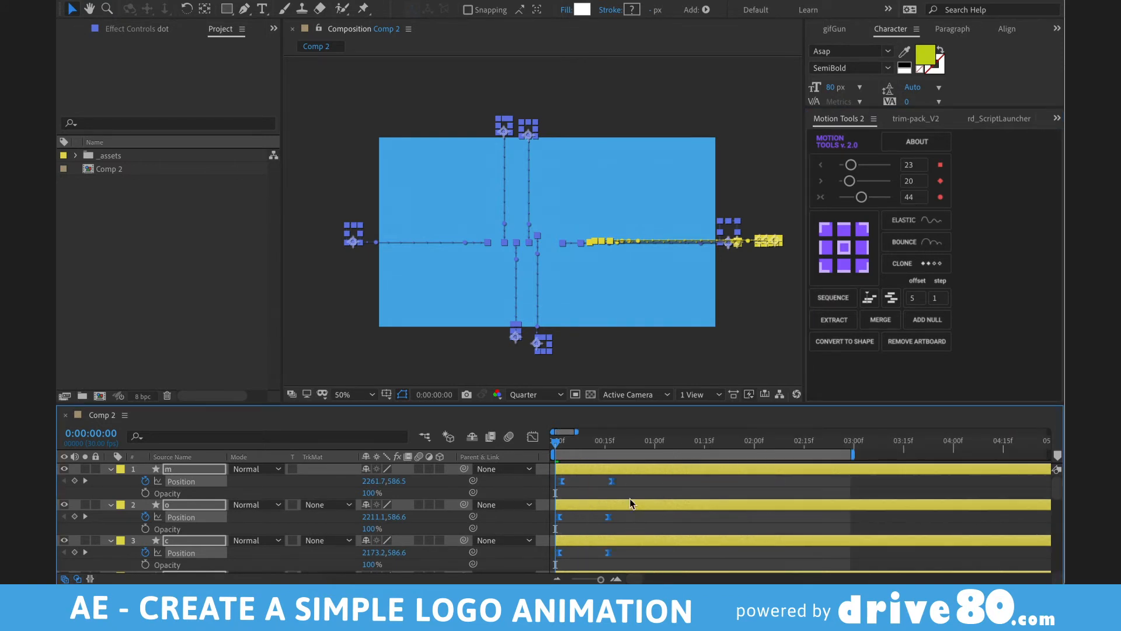
pyautogui.hotkey('ctrl', 'z')
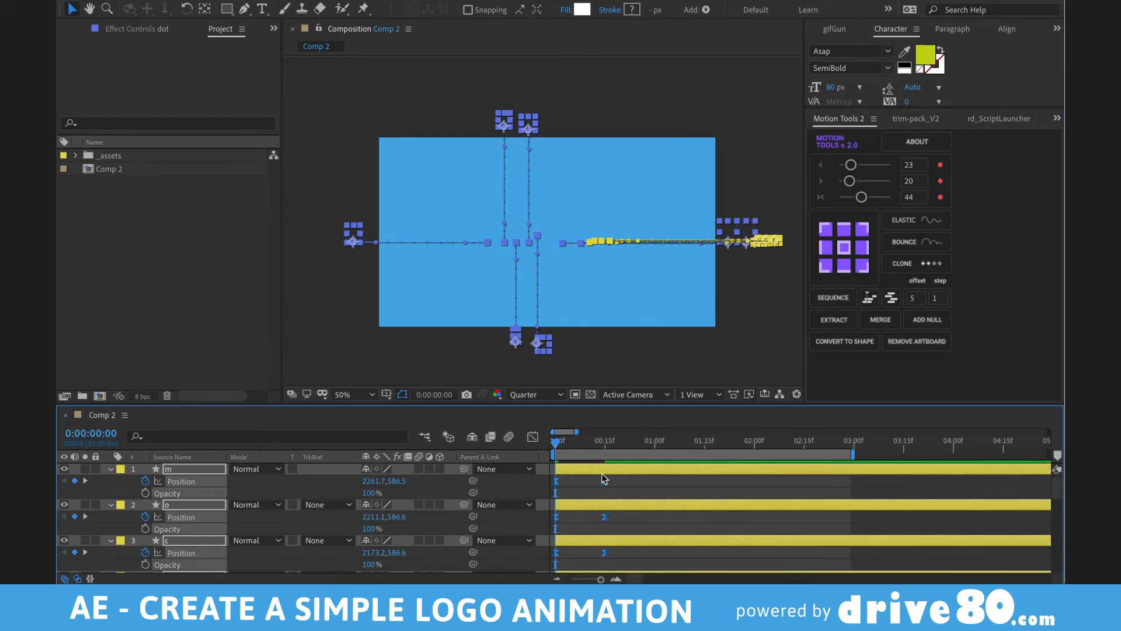
pyautogui.press('F2')
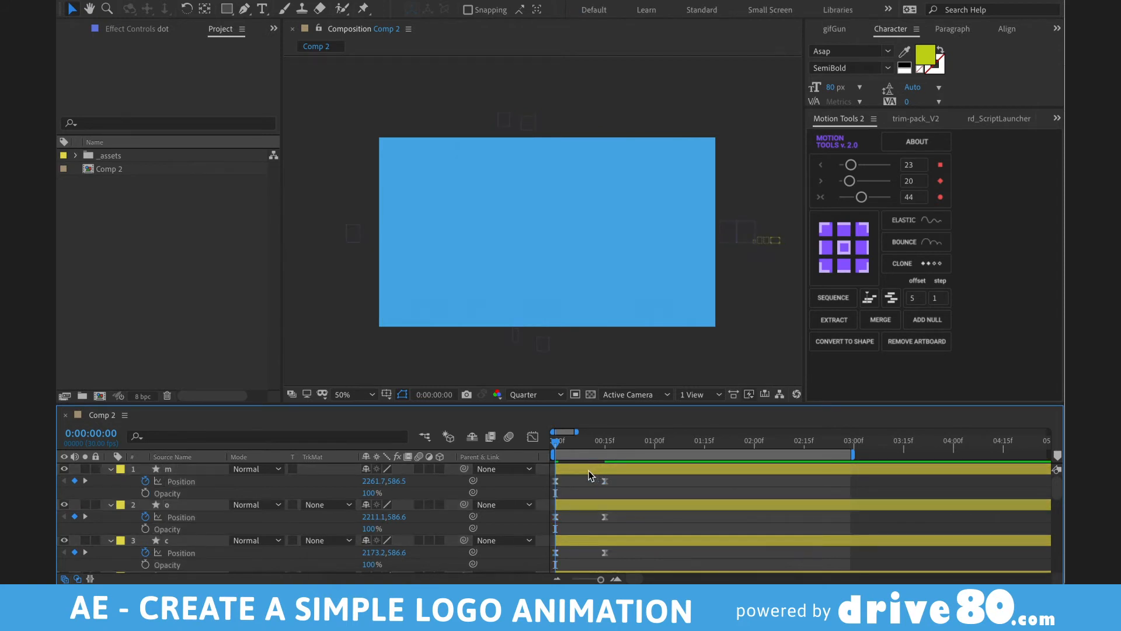
pyautogui.click(589, 472)
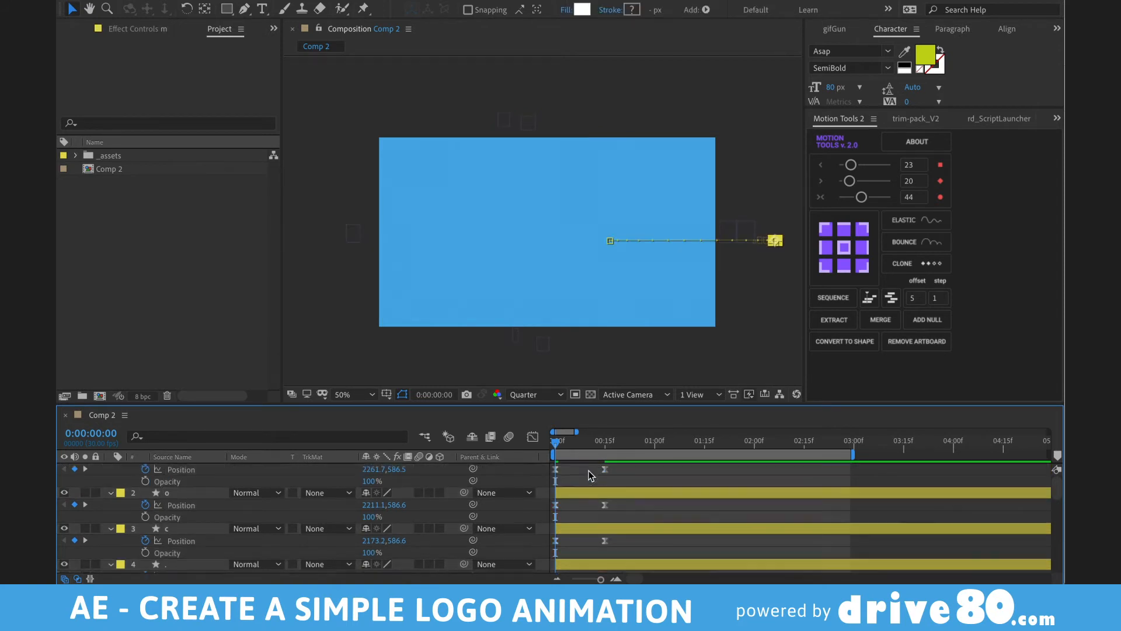
pyautogui.scroll(-8, 585, 485)
pyautogui.keyDown('shift'); pyautogui.click(573, 529); pyautogui.keyUp('shift')
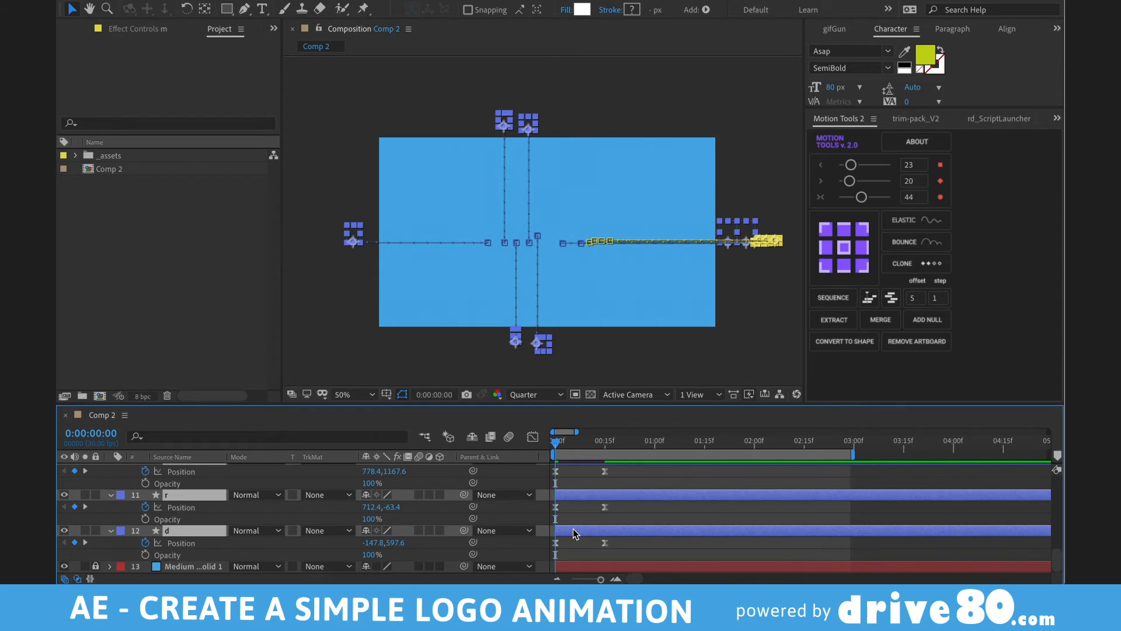
pyautogui.scroll(8, 573, 531)
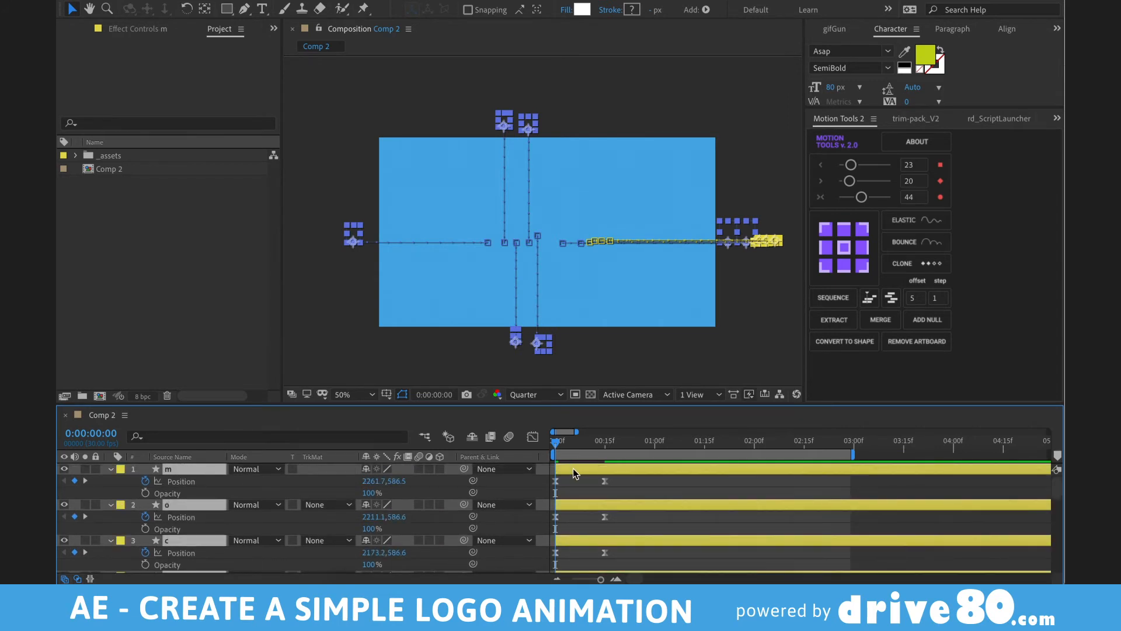
pyautogui.scroll(-8, 572, 473)
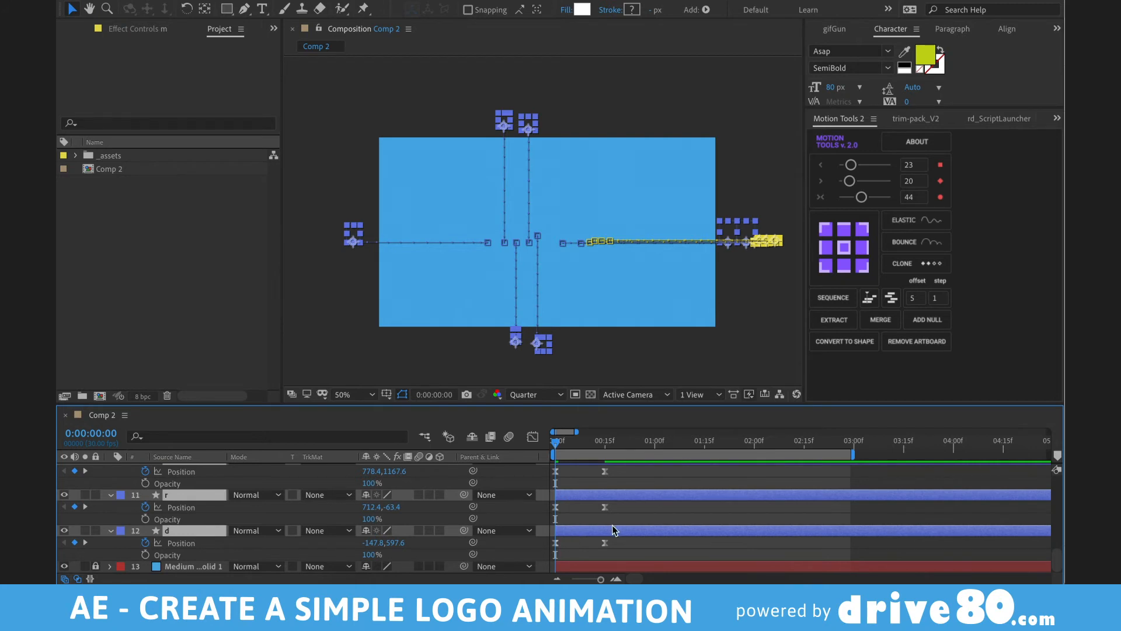
pyautogui.press('`')
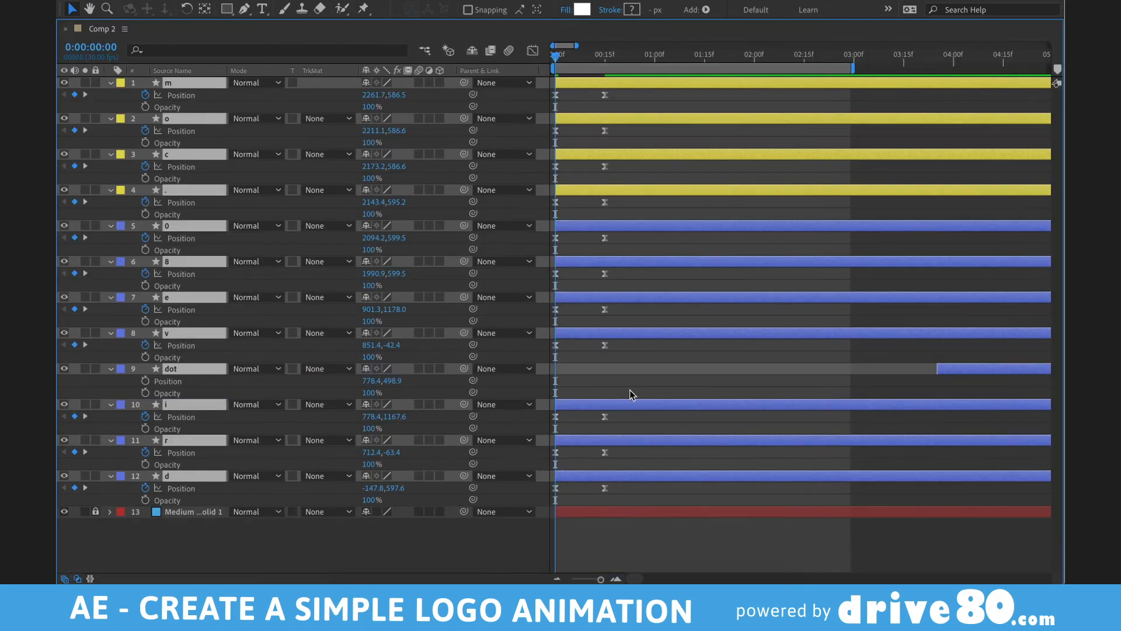
pyautogui.press('`')
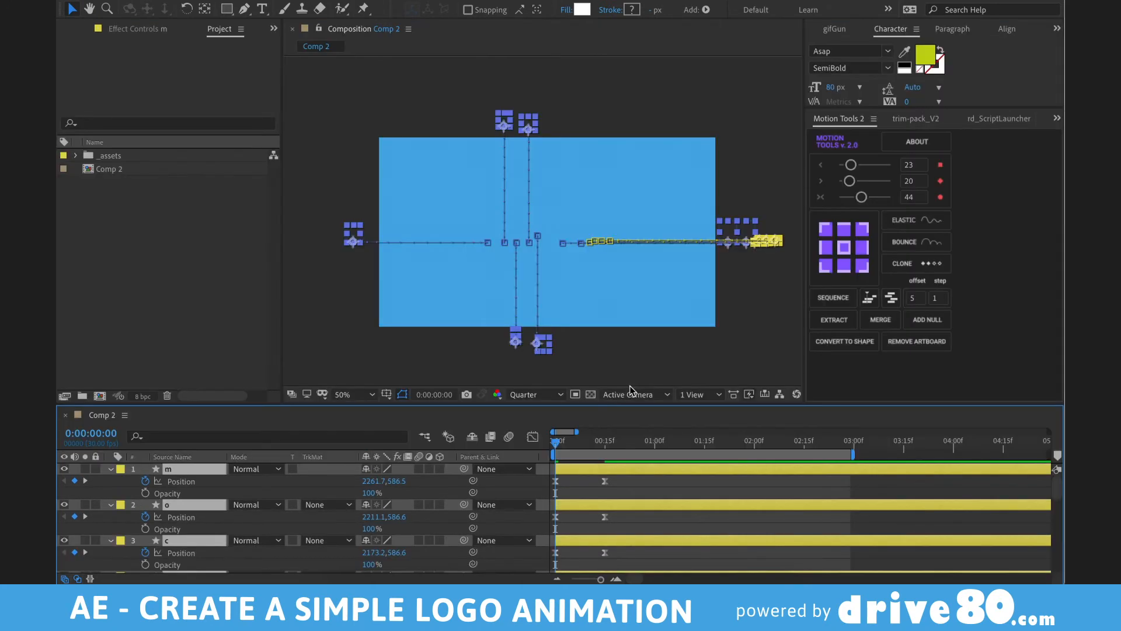
pyautogui.click(833, 297)
# - Shift the selected letter layers slightly later and preview the fly-in
pyautogui.press('`')
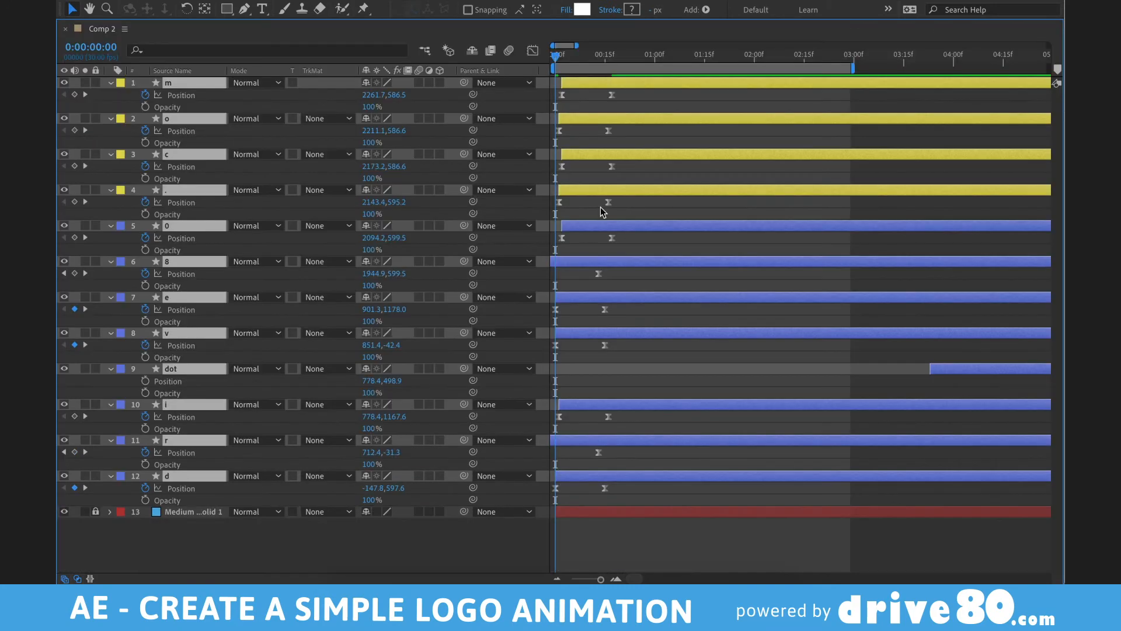
pyautogui.press('=')
pyautogui.press('=')
pyautogui.moveTo(572, 301); pyautogui.dragTo(598, 298)
pyautogui.press('`')
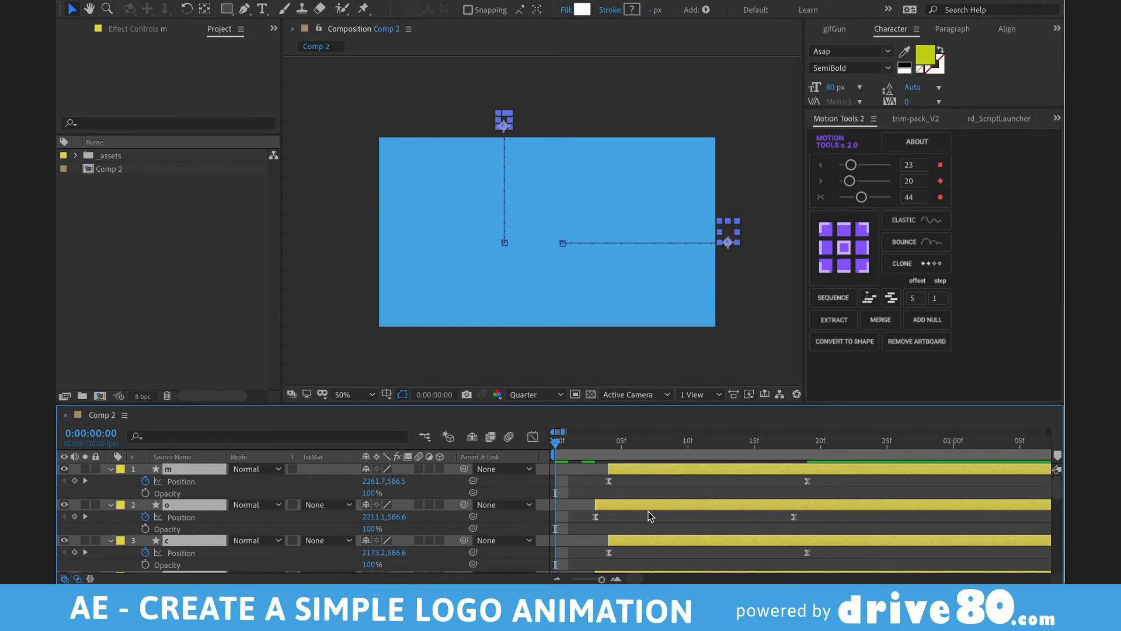
pyautogui.press('space')
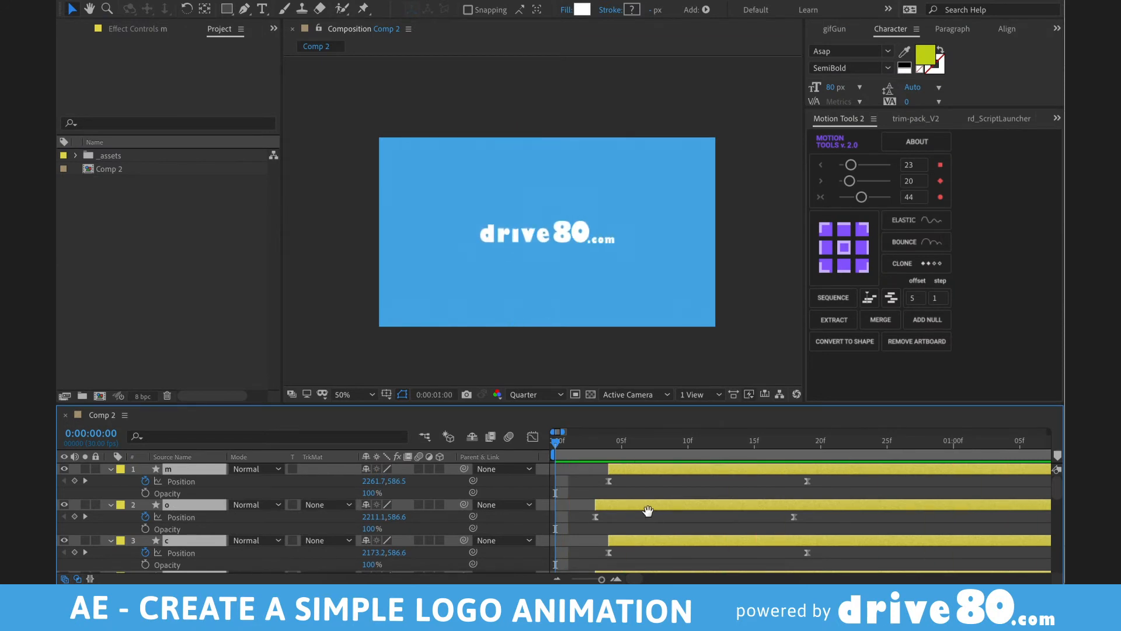
pyautogui.press('space')
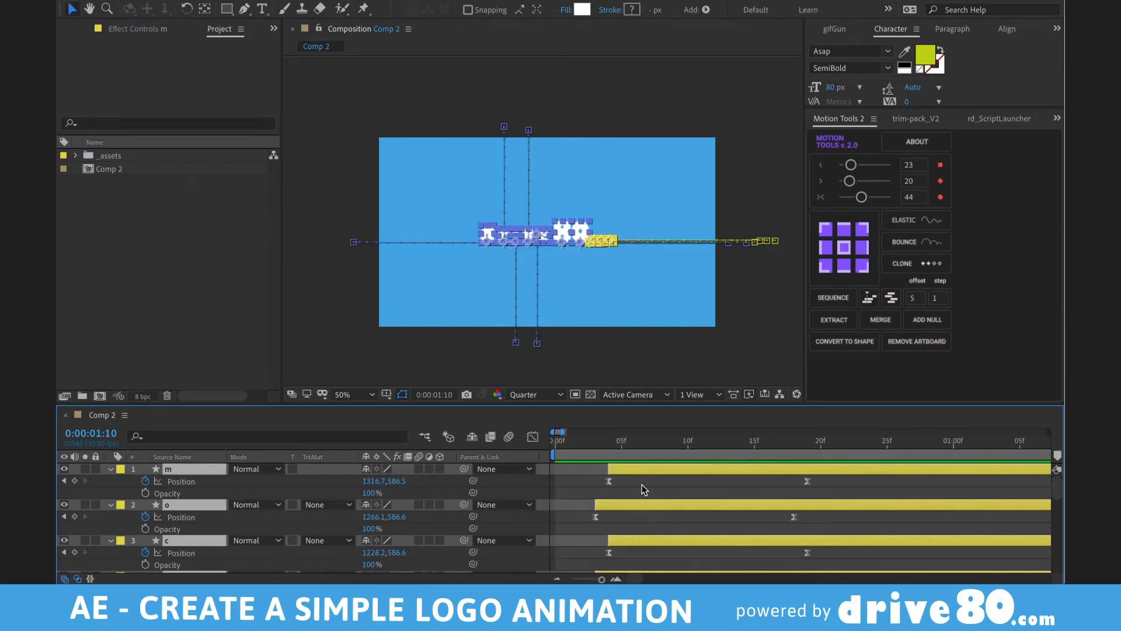
pyautogui.press('space')
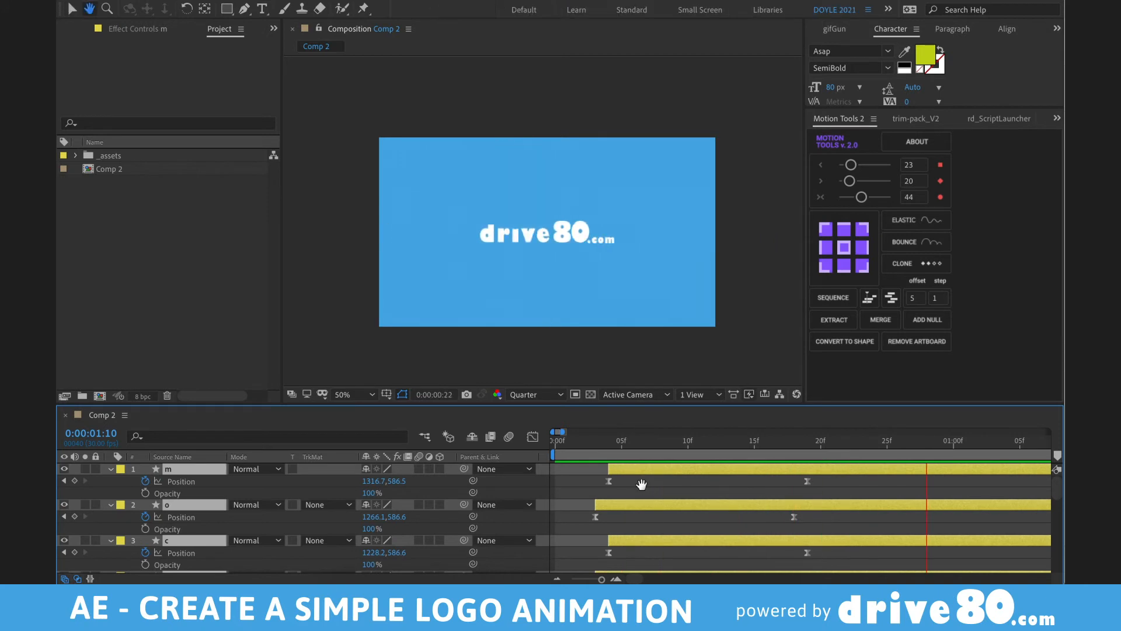
pyautogui.press('space')
# - Select the .com letters, excluding the 0, and delay their animation further
pyautogui.press('F2')
pyautogui.moveTo(632, 234); pyautogui.dragTo(580, 263)
pyautogui.keyDown('shift'); pyautogui.click(570, 226); pyautogui.keyUp('shift')
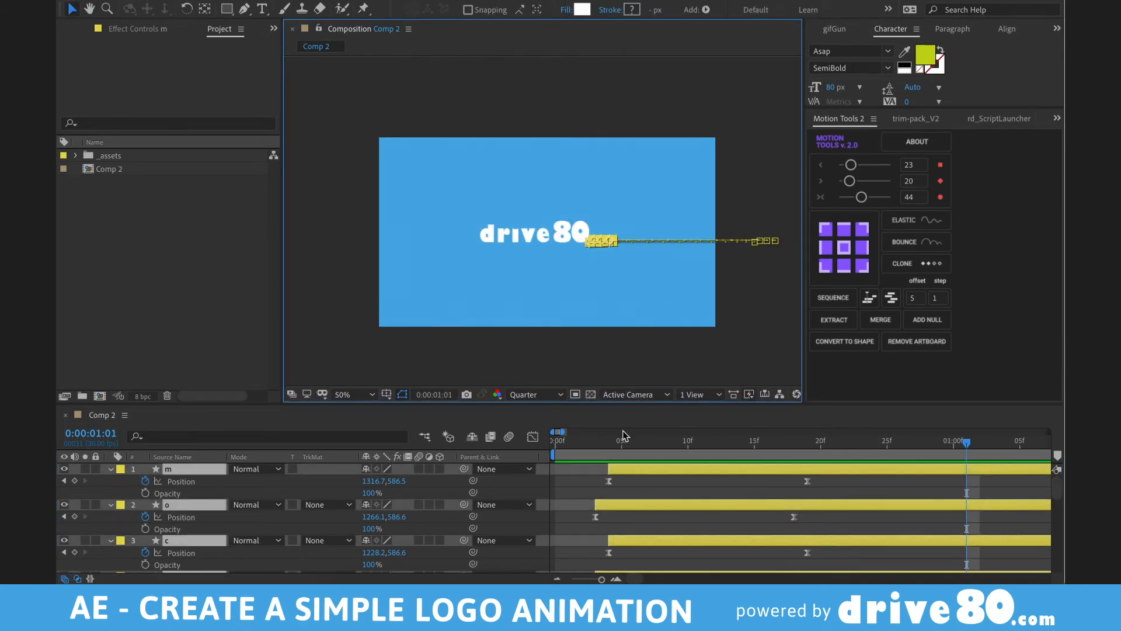
pyautogui.press('`')
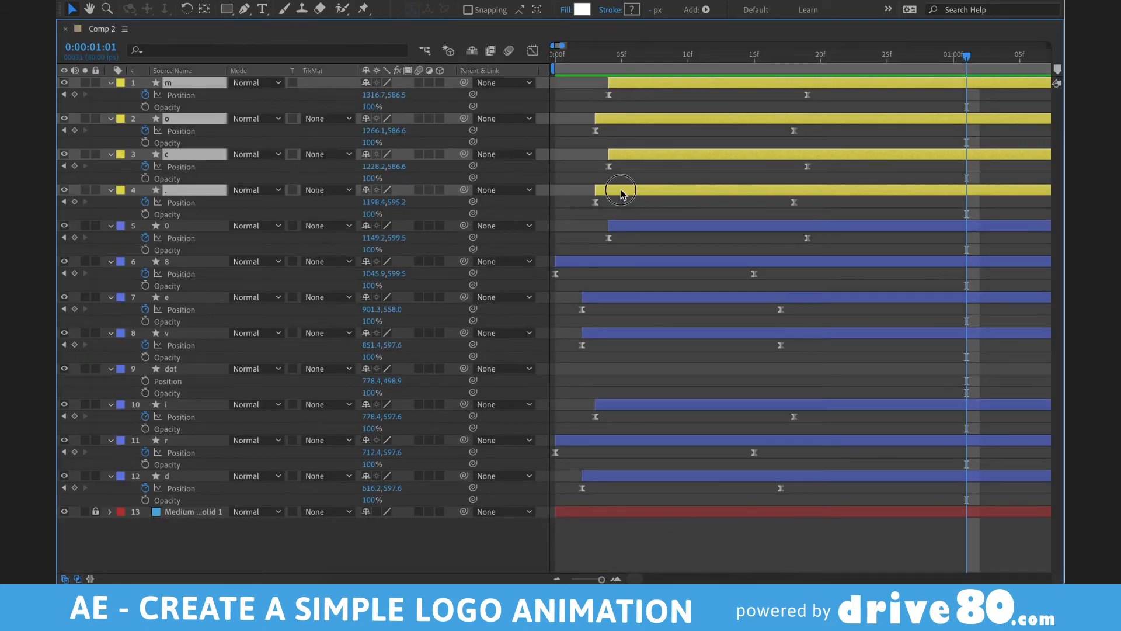
pyautogui.moveTo(622, 189); pyautogui.dragTo(714, 190)
pyautogui.press('`')
pyautogui.press('space')
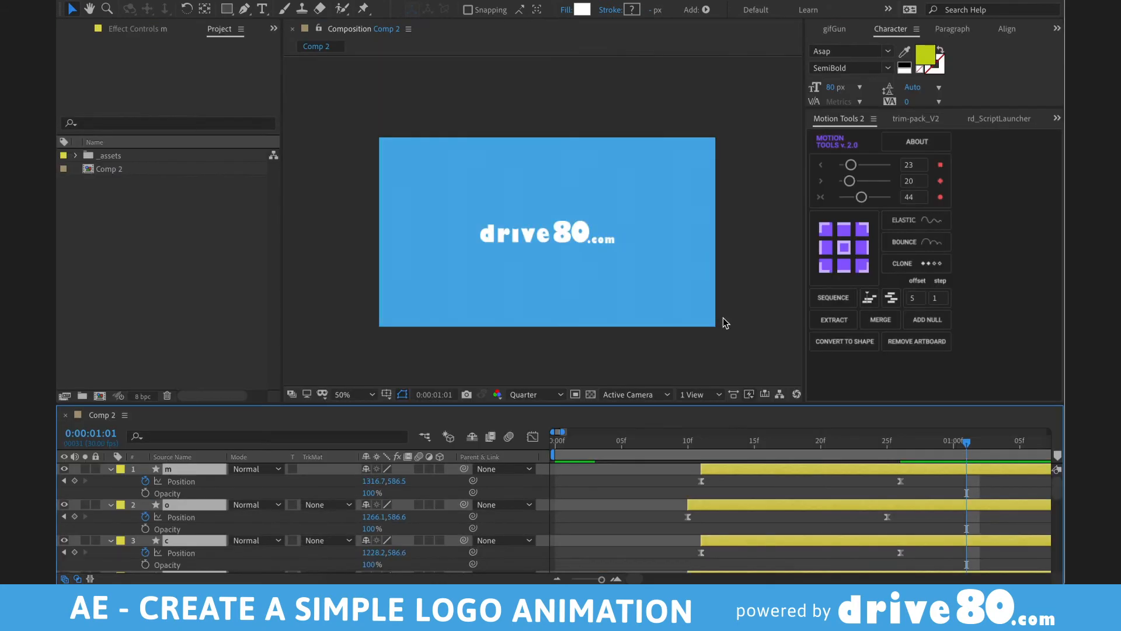
pyautogui.press('space')
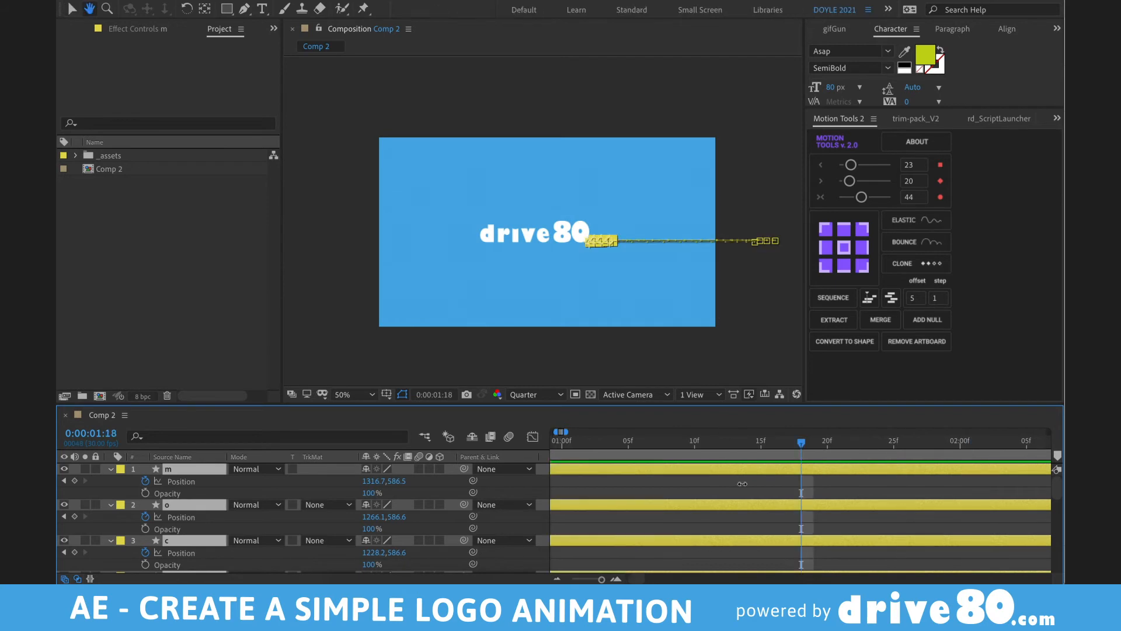
# - Pull the .com letters about two frames earlier, preview, then select all layers
pyautogui.hscroll(-7, 710, 499)
pyautogui.moveTo(716, 502); pyautogui.dragTo(669, 510)
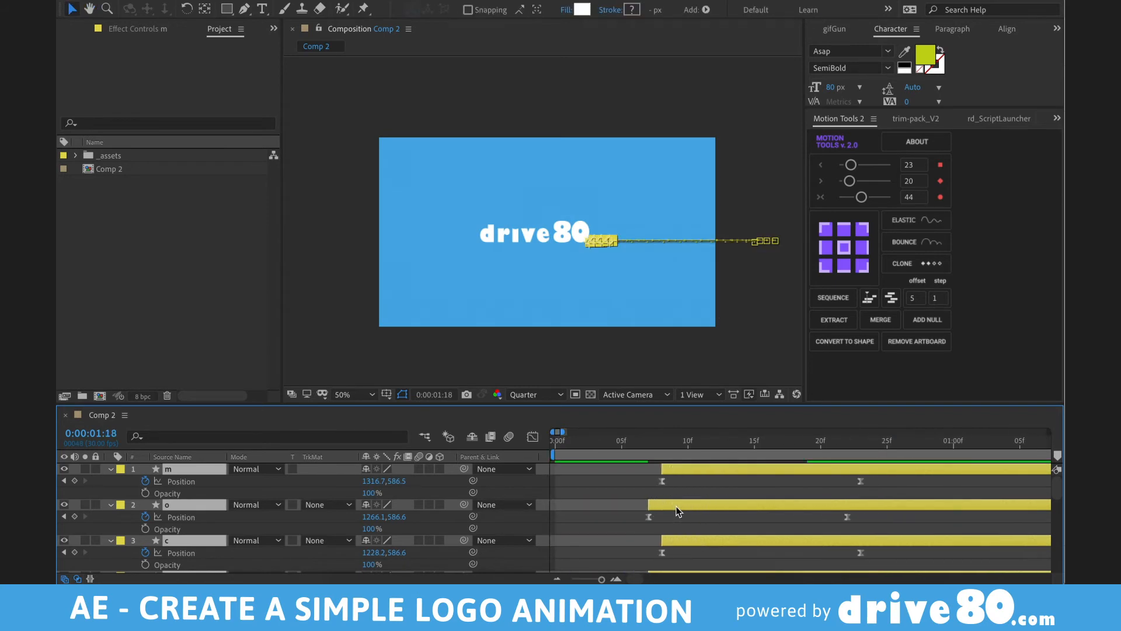
pyautogui.press('space')
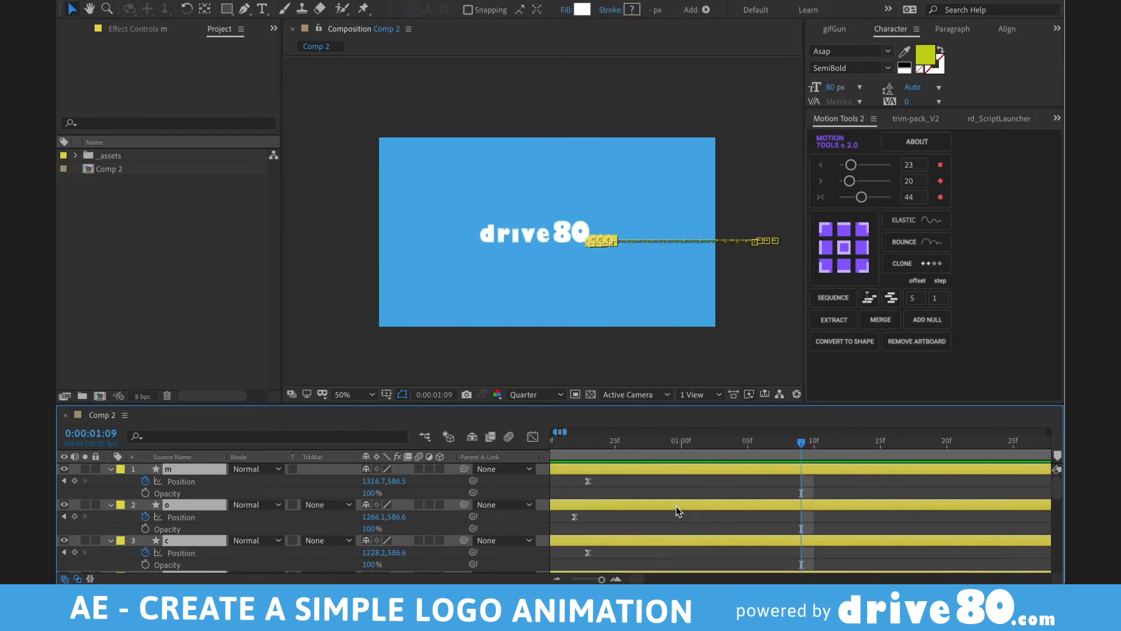
pyautogui.hscroll(-4, 661, 514)
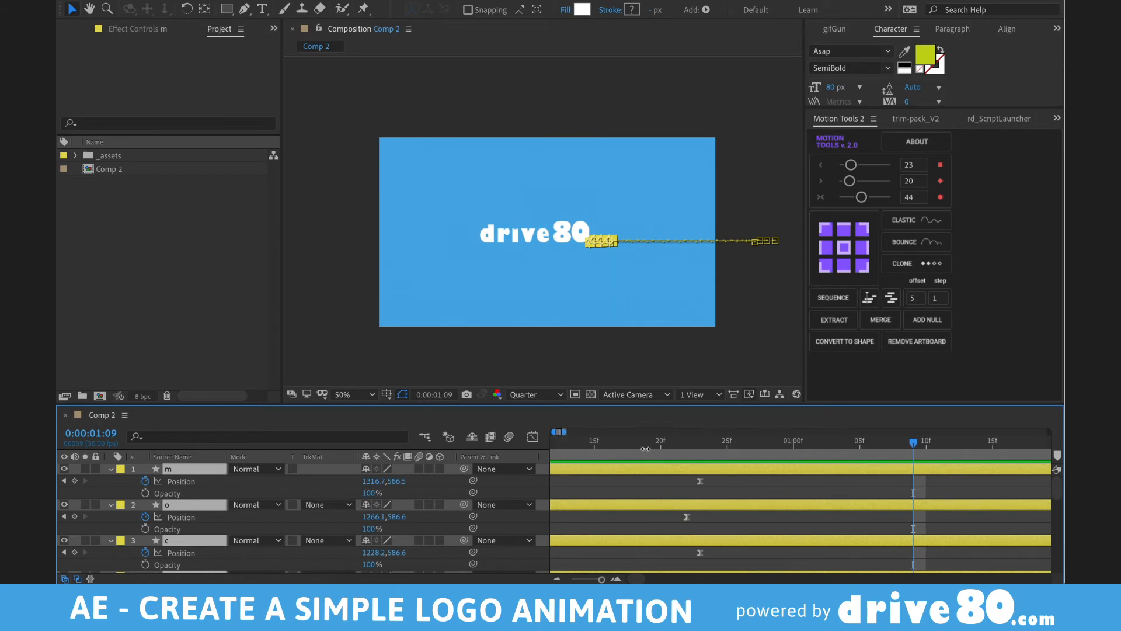
pyautogui.press('F2')
pyautogui.moveTo(646, 443); pyautogui.dragTo(738, 444)
pyautogui.press('`')
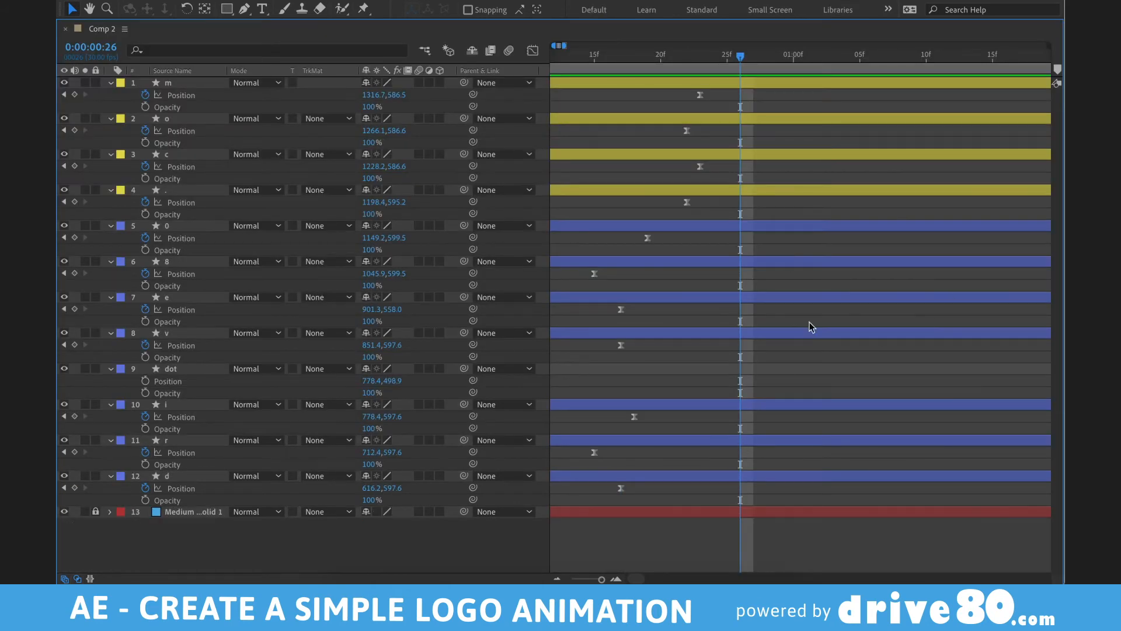
pyautogui.hotkey('ctrl', 'a')
# - Move the dot layer to the top and add its first Scale keyframe at 0%
pyautogui.press('u')
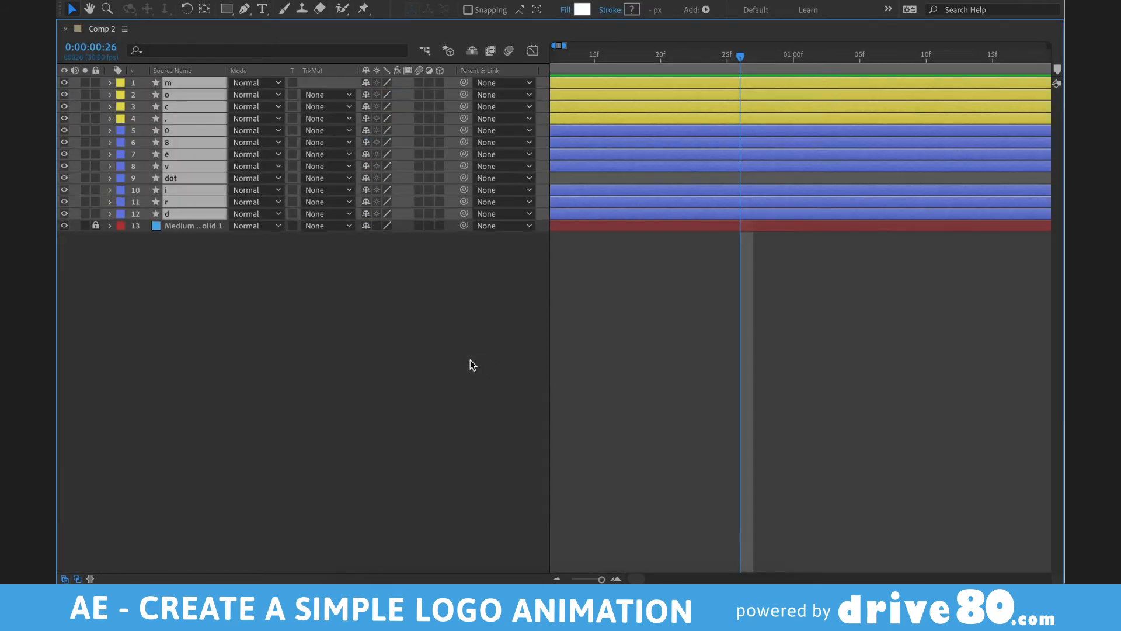
pyautogui.click(159, 178)
pyautogui.hotkey('ctrl', 'shift', ']')
pyautogui.press('`')
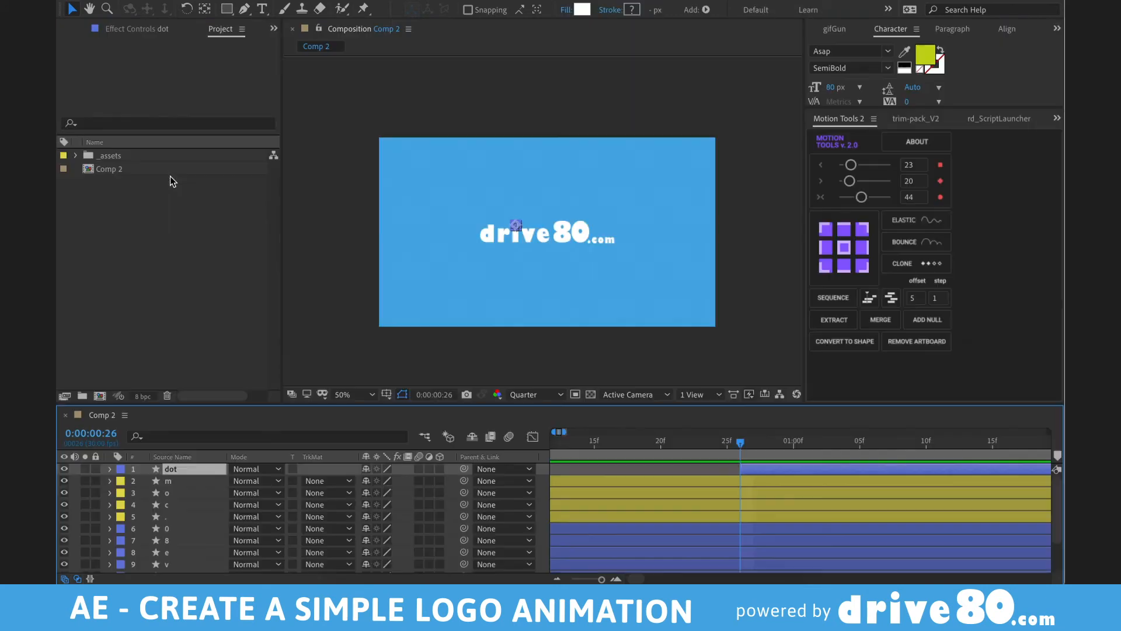
pyautogui.hotkey('alt', 'shift', 's')
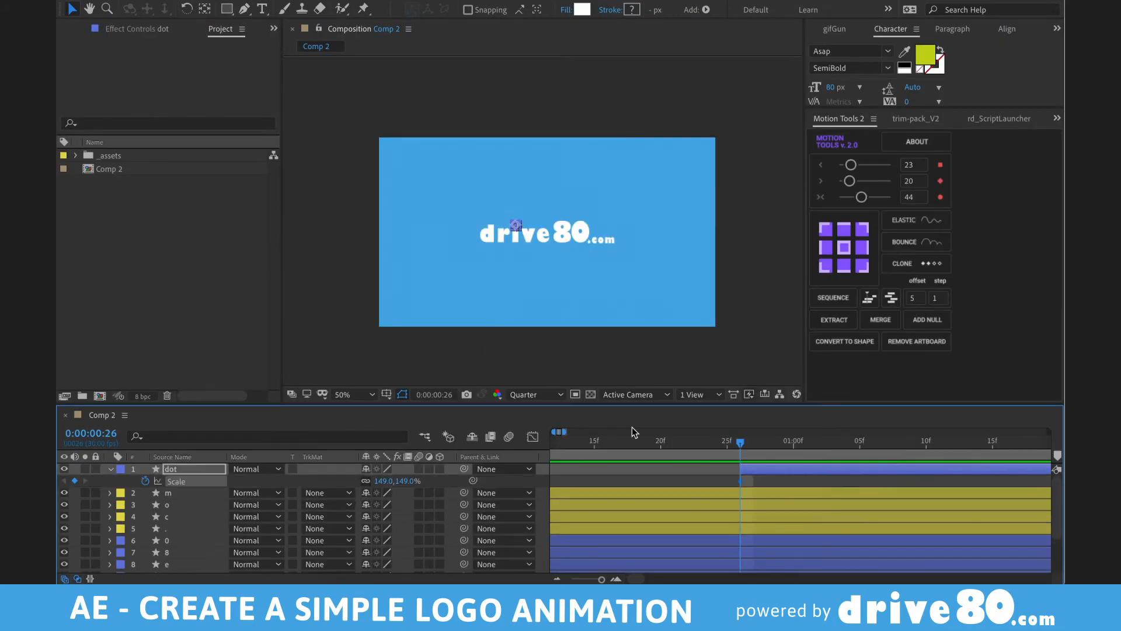
# - Add Scale keyframes ten frames apart, overshooting to 206% before settling at 149%
pyautogui.hscroll(2, 753, 444)
pyautogui.moveTo(752, 444); pyautogui.dragTo(847, 447)
pyautogui.press('-')
pyautogui.press('-')
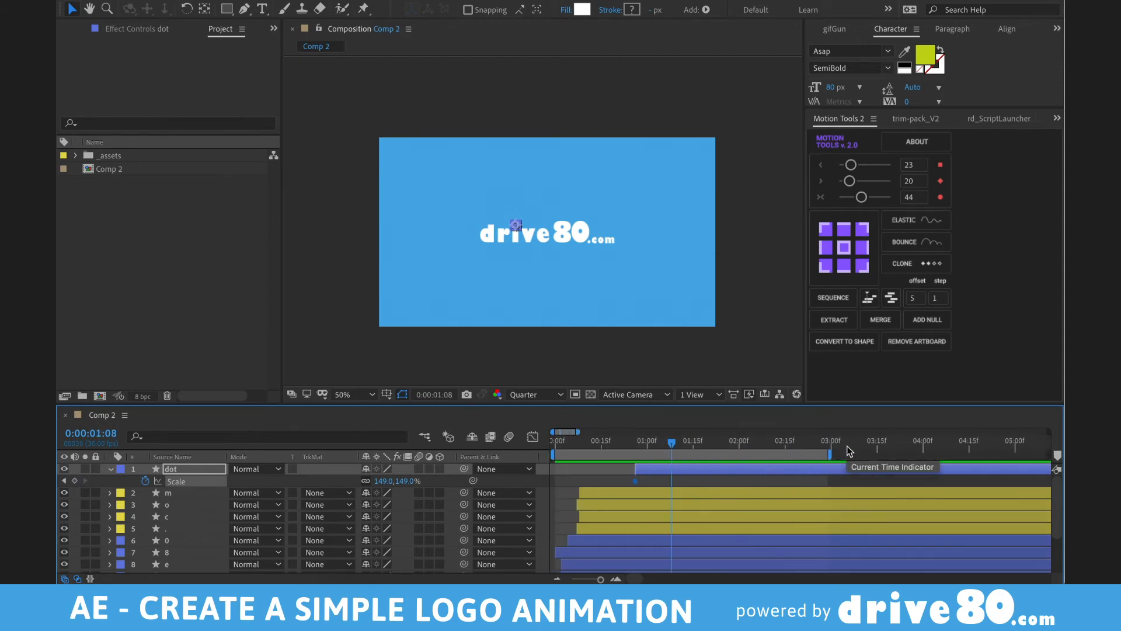
pyautogui.press('j')
pyautogui.hotkey('shift', 'pagedown')
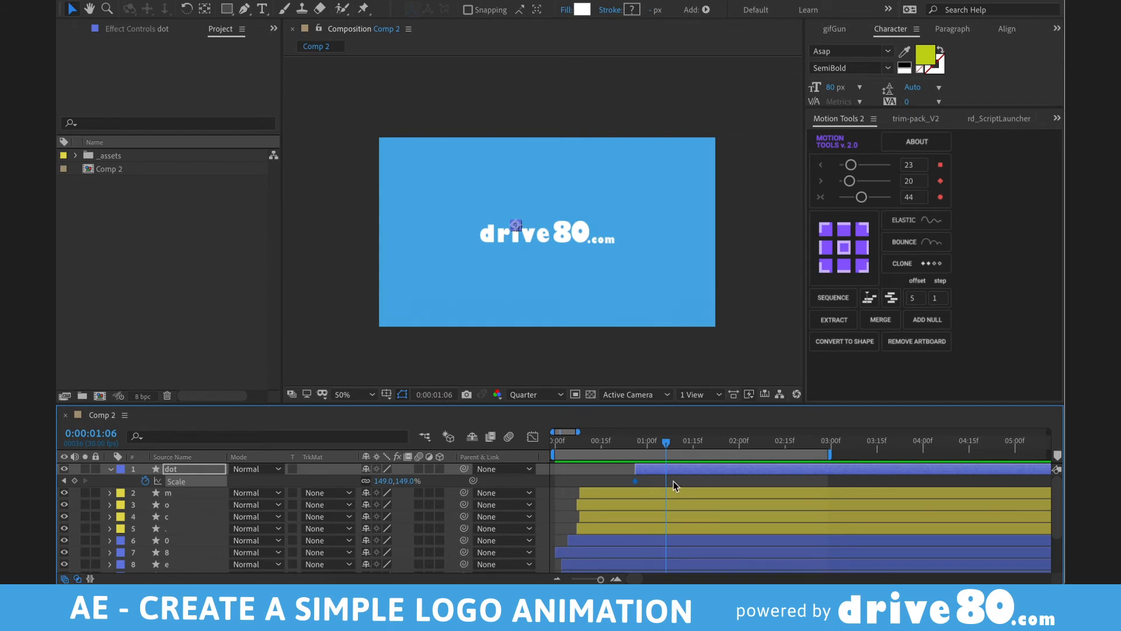
pyautogui.hotkey('shift', 'pagedown')
pyautogui.press('j')
pyautogui.press('j')
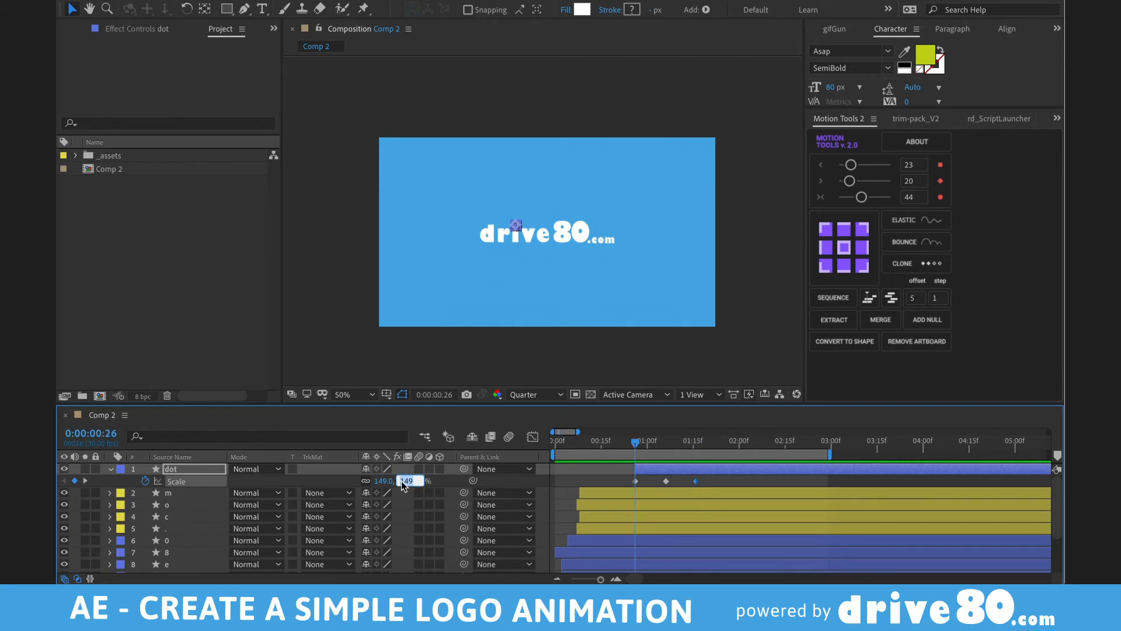
pyautogui.press('k')
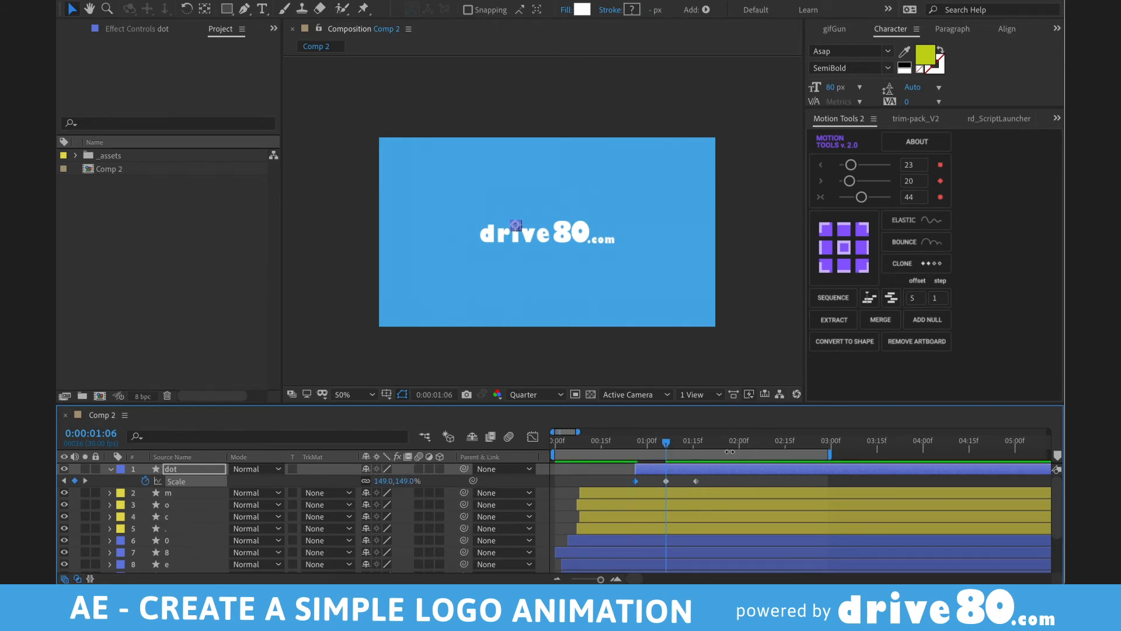
pyautogui.press('j')
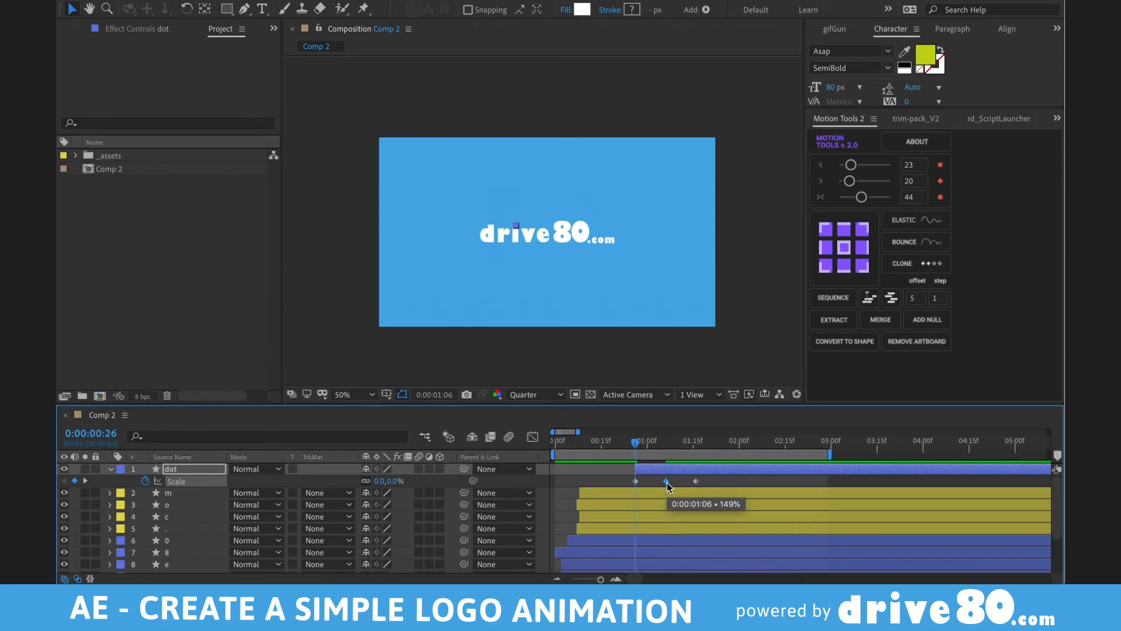
pyautogui.press('k')
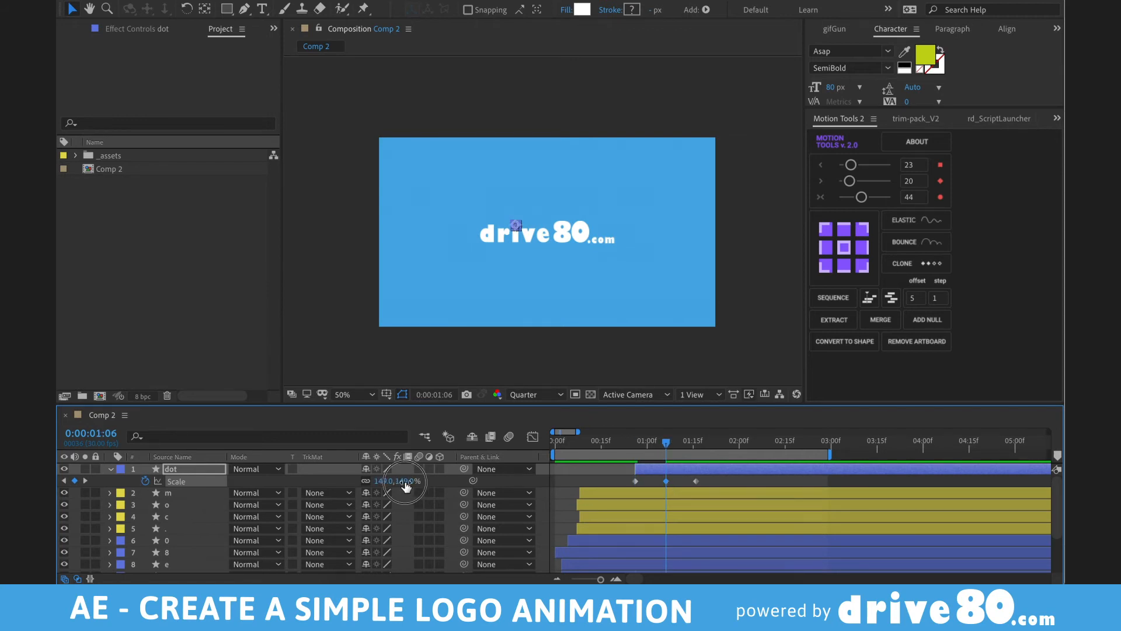
pyautogui.moveTo(406, 480); pyautogui.dragTo(423, 485)
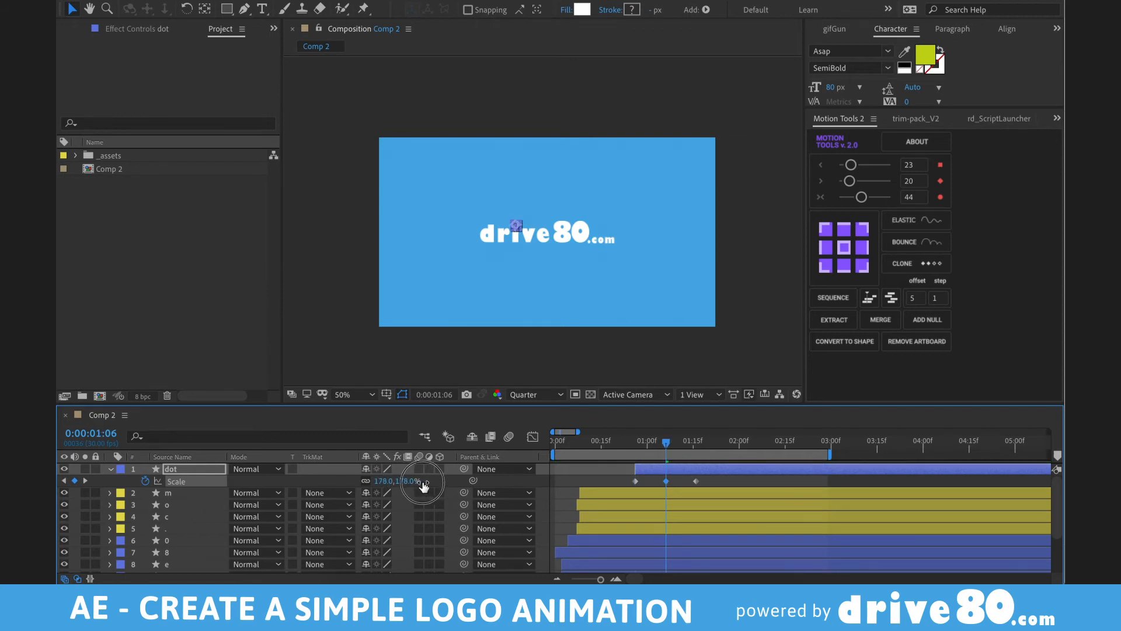
# - Apply Easy Ease to the dot's three Scale keyframes
pyautogui.click(704, 445)
pyautogui.moveTo(614, 477); pyautogui.dragTo(721, 498)
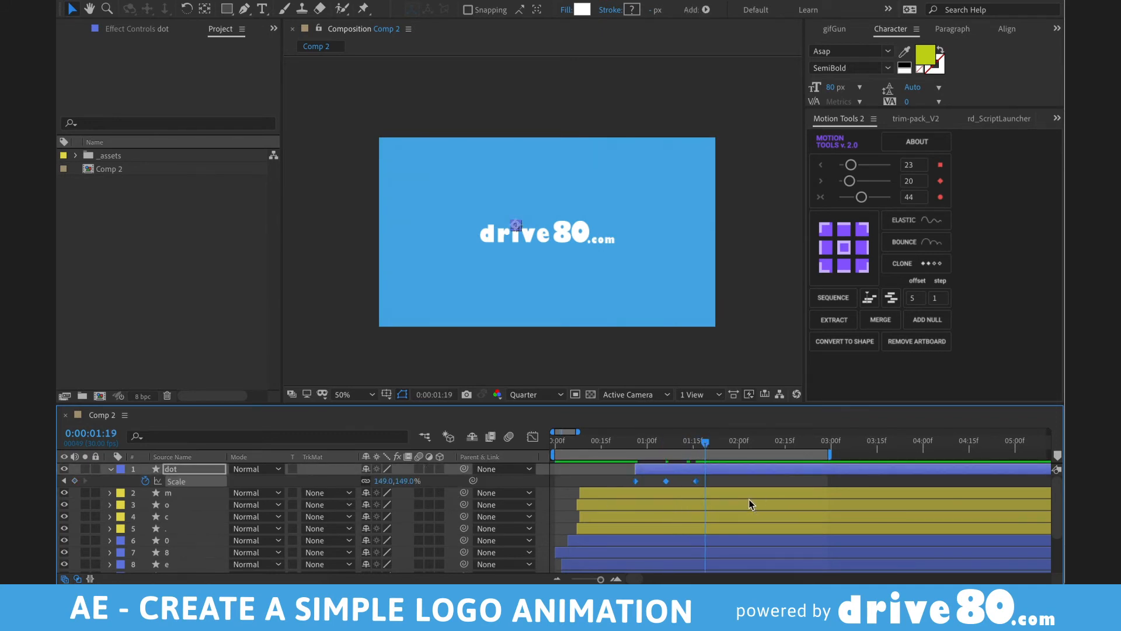
pyautogui.press('F9')
# - Preview the dot's pop-in, return to the first Scale keyframe and deselect the dot
pyautogui.press('space')
pyautogui.press('=')
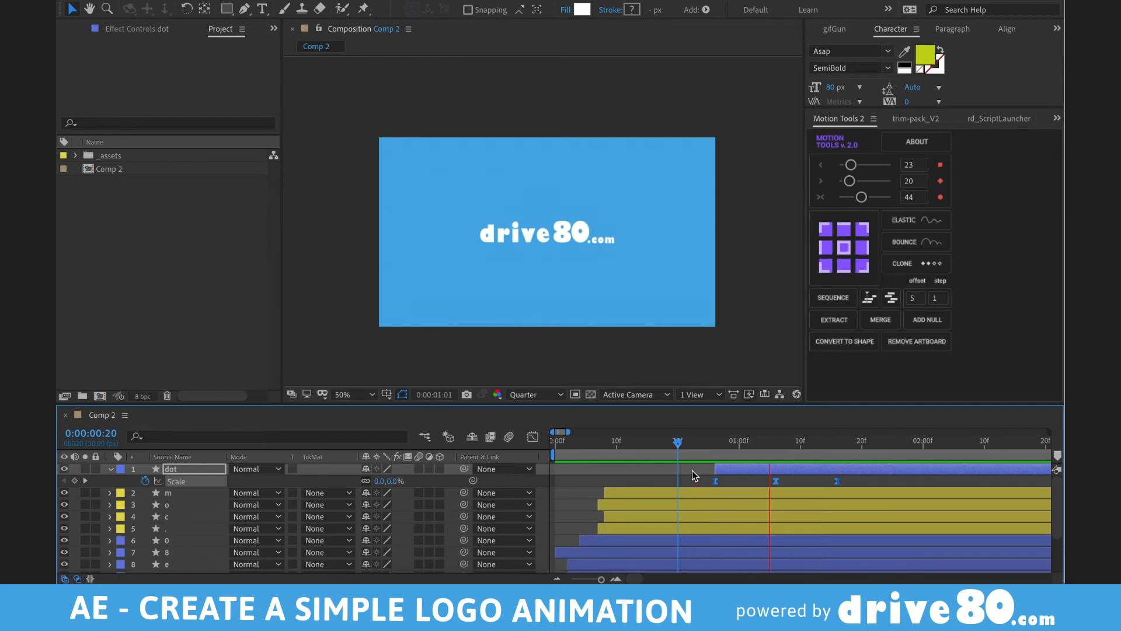
pyautogui.press('space')
pyautogui.press('-')
pyautogui.press('space')
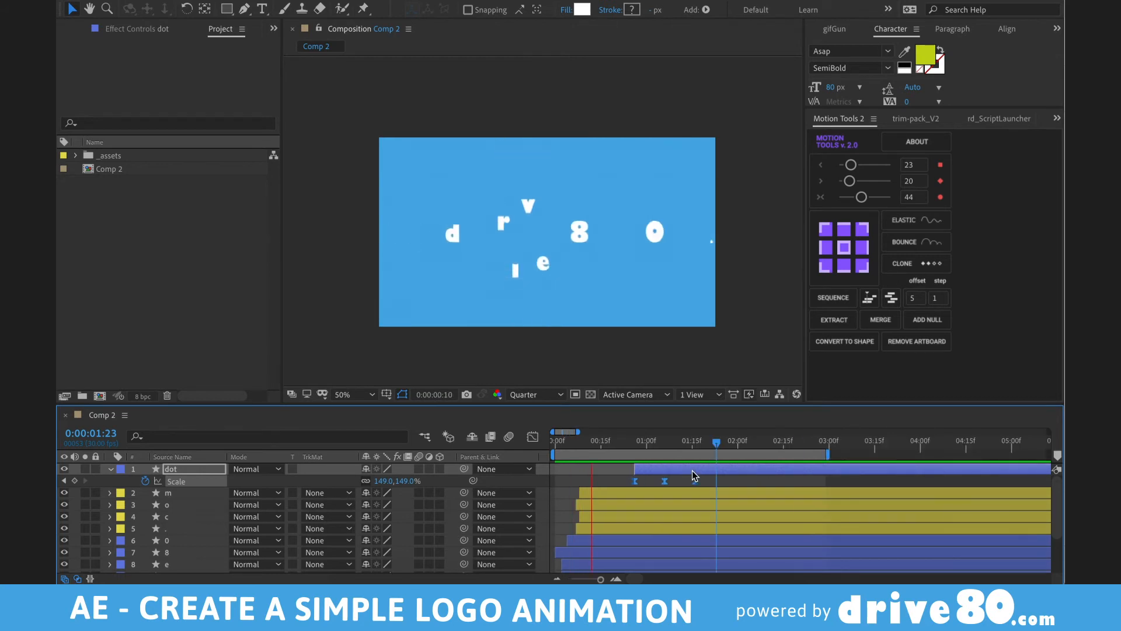
pyautogui.press('space')
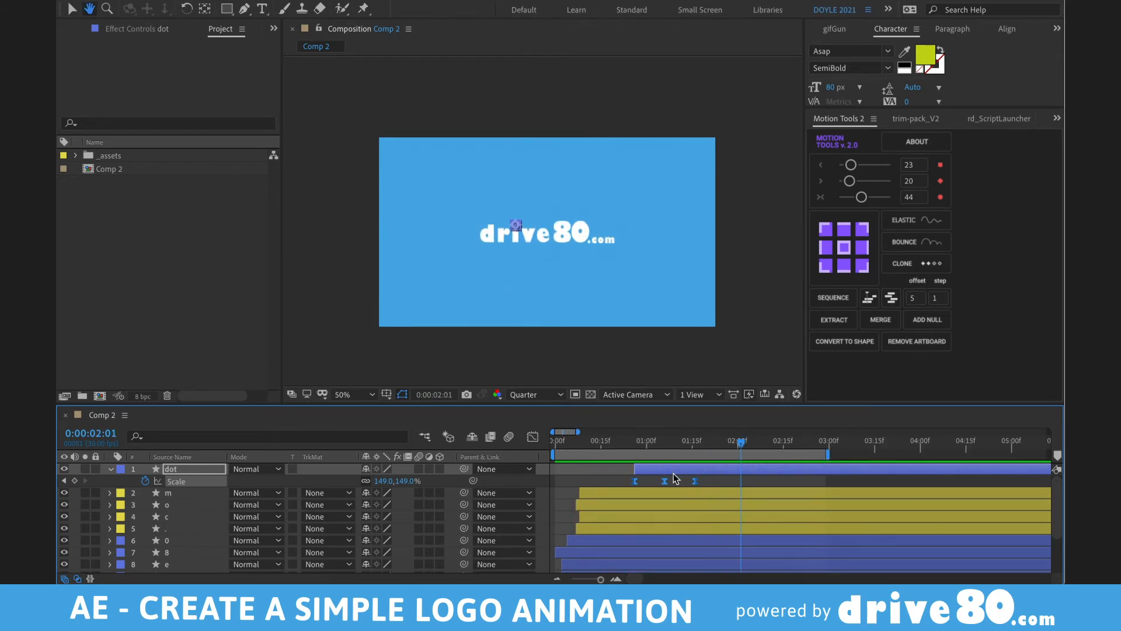
pyautogui.scroll(5, 644, 449)
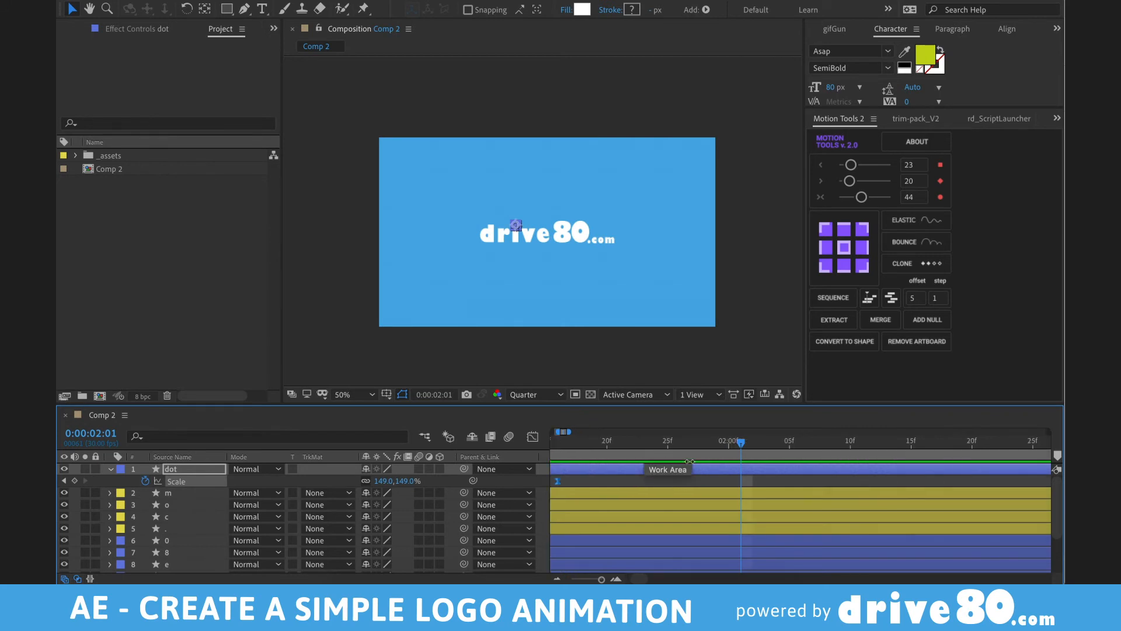
pyautogui.click(653, 442)
pyautogui.click(656, 477)
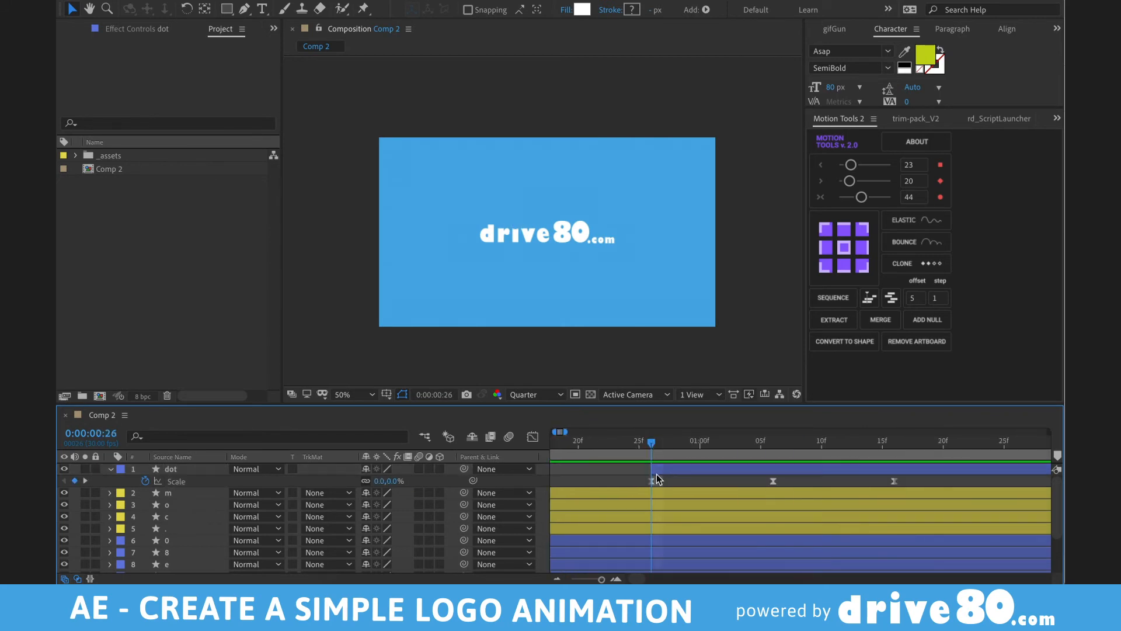
# - Add Position keyframes so the dot rises to y 258.9, then lands back at 498.9
pyautogui.click(666, 470)
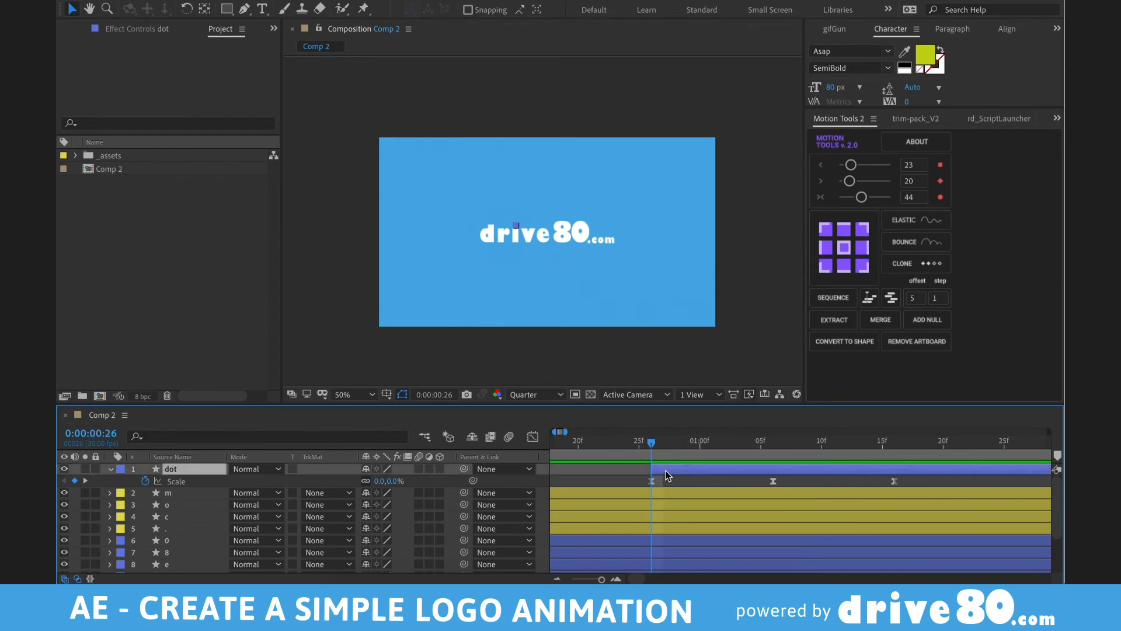
pyautogui.hotkey('alt', 'shift', 'p')
pyautogui.press('-')
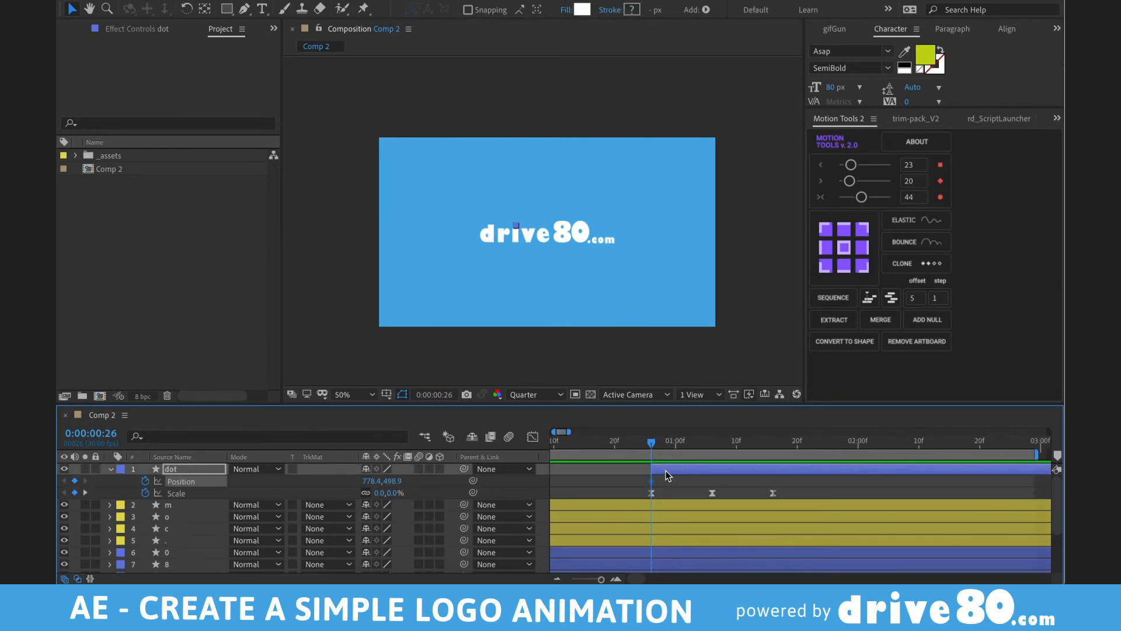
pyautogui.click(712, 442)
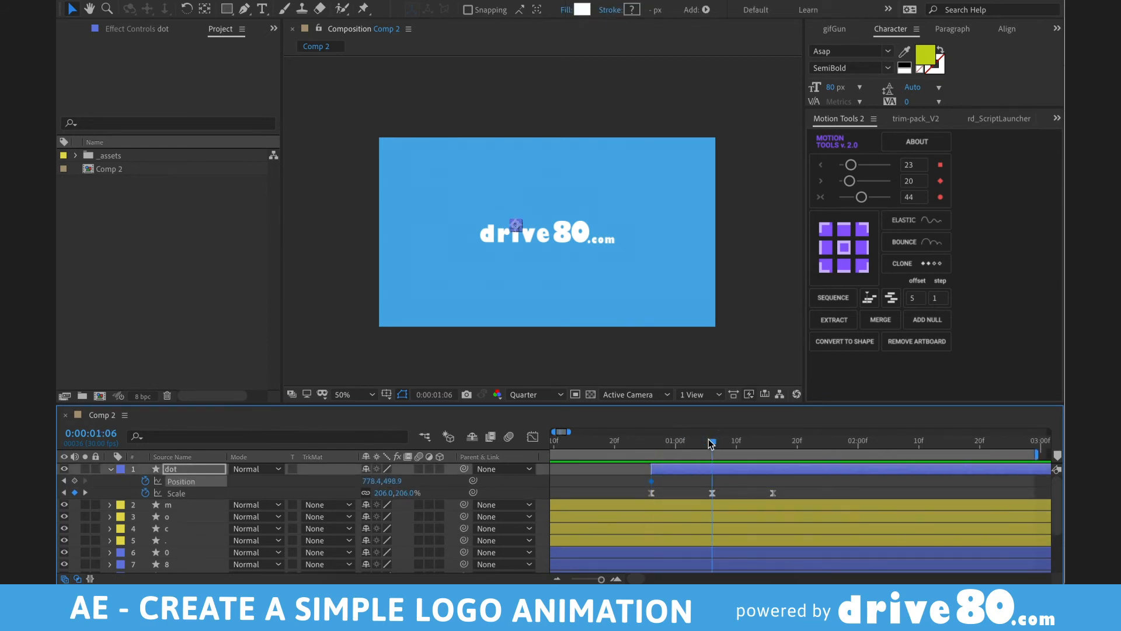
pyautogui.hotkey('shift', 'Up')
pyautogui.hotkey('shift', 'Up')
pyautogui.hotkey('shift', 'Up')
pyautogui.hotkey('shift', 'Up')
pyautogui.hotkey('shift', 'Up')
pyautogui.hotkey('shift', 'Up')
pyautogui.hotkey('shift', 'Up')
pyautogui.hotkey('shift', 'Up')
pyautogui.hotkey('shift', 'Up')
pyautogui.hotkey('shift', 'Up')
pyautogui.hotkey('shift', 'Up')
pyautogui.hotkey('shift', 'Up')
pyautogui.hotkey('shift', 'Up')
pyautogui.hotkey('shift', 'Up')
pyautogui.hotkey('shift', 'Up')
pyautogui.hotkey('shift', 'Up')
pyautogui.hotkey('shift', 'Up')
pyautogui.hotkey('shift', 'Up')
pyautogui.hotkey('shift', 'Up')
pyautogui.hotkey('shift', 'Up')
pyautogui.moveTo(714, 444); pyautogui.dragTo(785, 445)
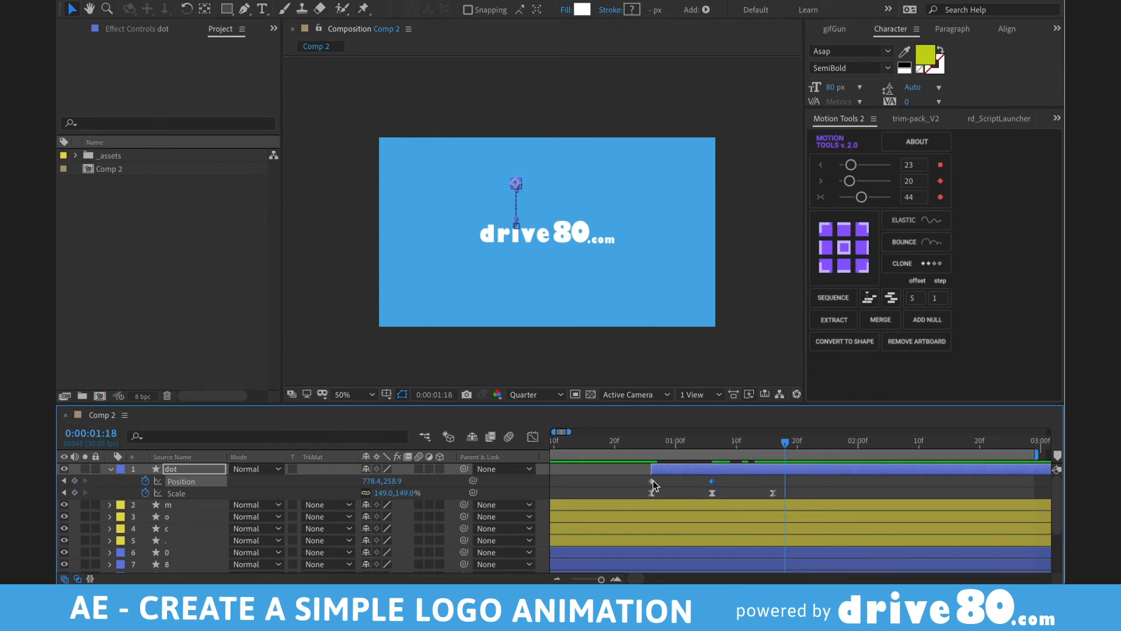
pyautogui.hotkey('ctrl', 'c')
pyautogui.hotkey('ctrl', 'v')
# - Apply Easy Ease to all of the dot's keyframes and preview the animation
pyautogui.moveTo(634, 474); pyautogui.dragTo(831, 519)
pyautogui.press('F9')
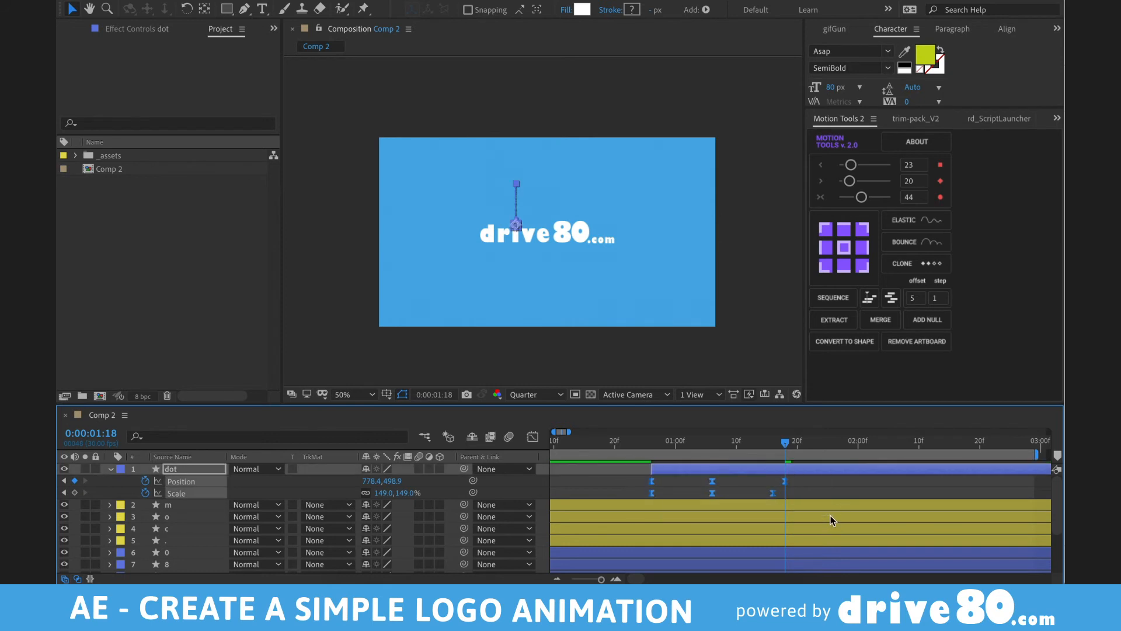
pyautogui.press('space')
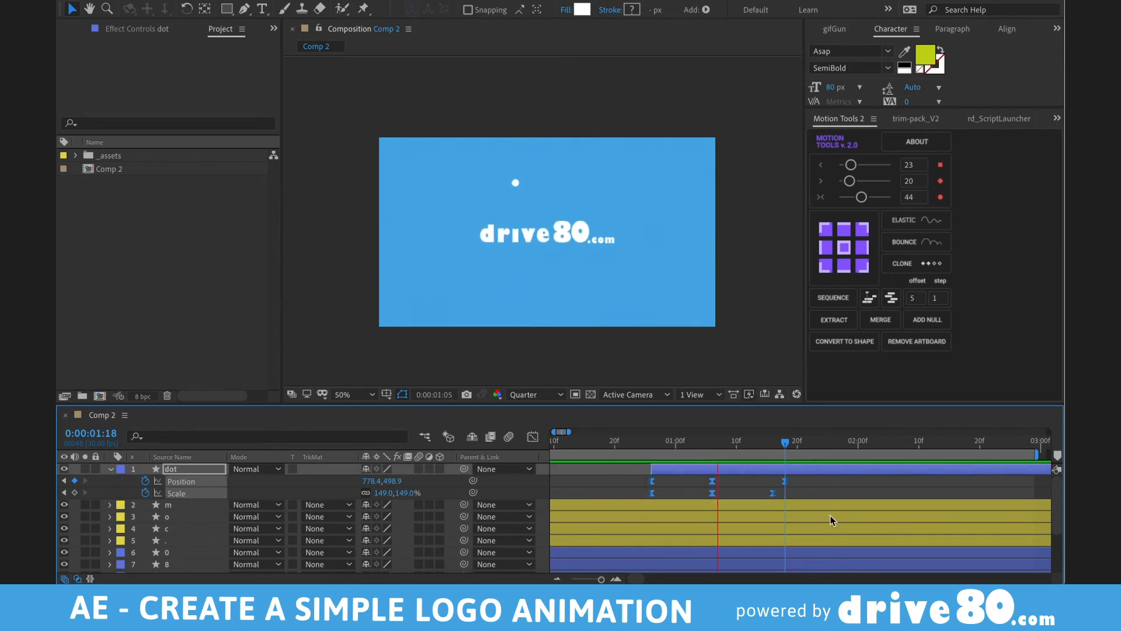
pyautogui.press('-')
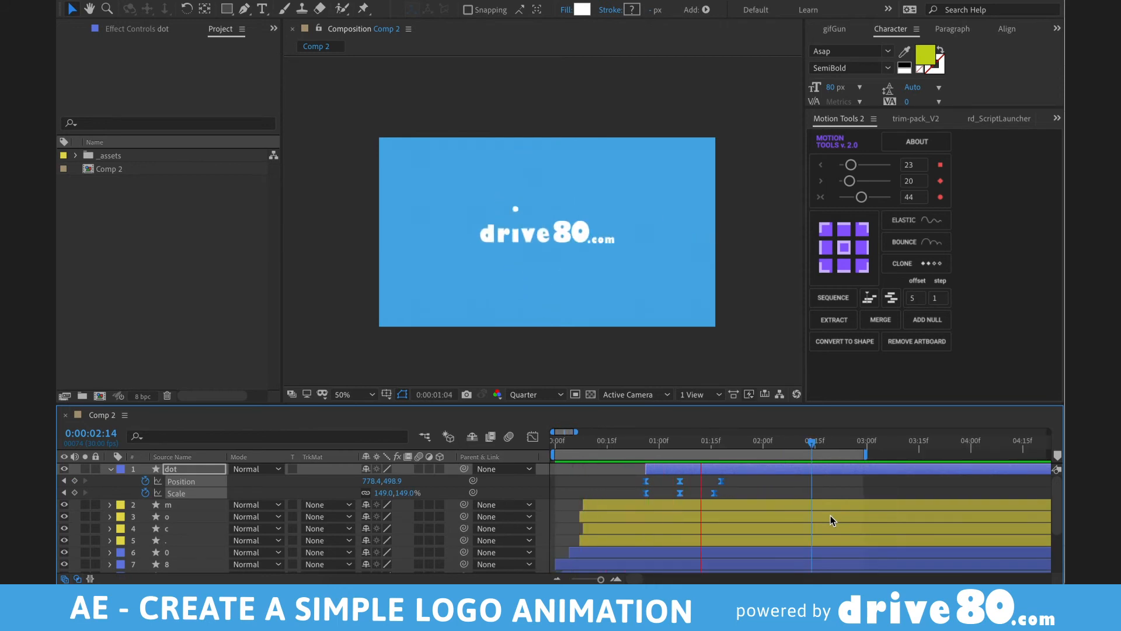
pyautogui.press('space')
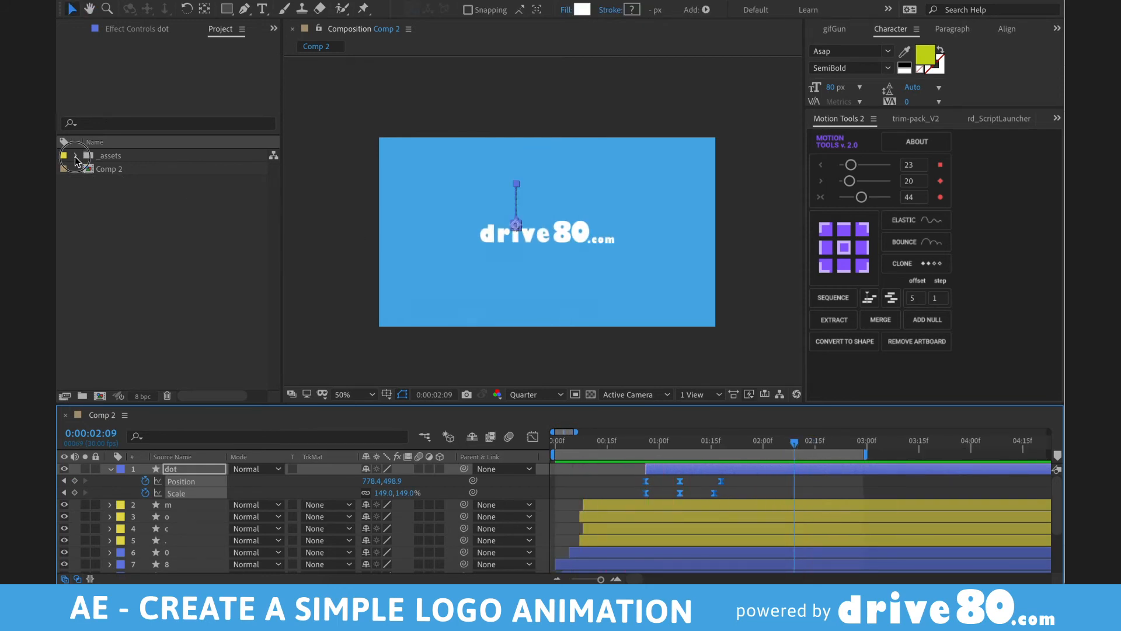
# - Open the _d80-logo-animation composition from the _assets comps folder
pyautogui.click(76, 155)
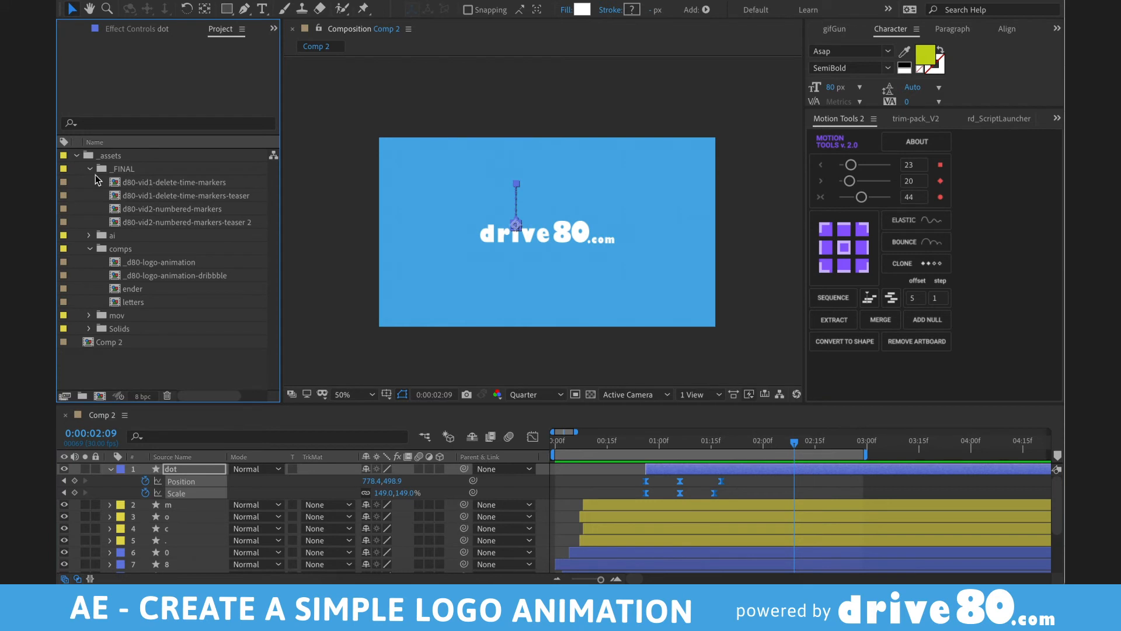
pyautogui.click(89, 169)
pyautogui.doubleClick(115, 210)
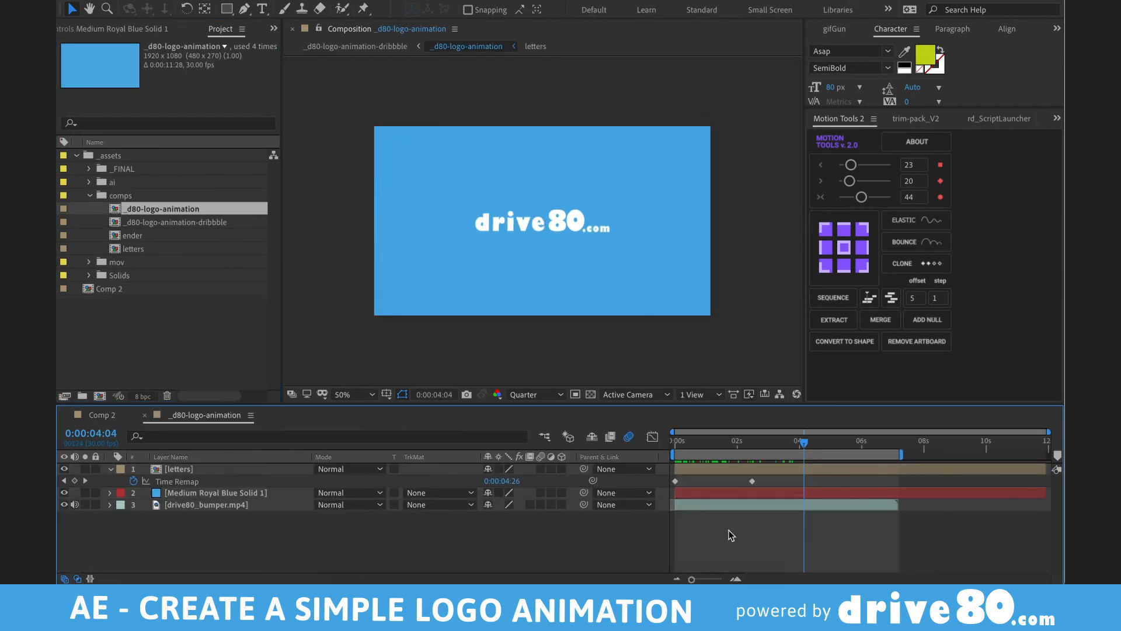
# - Play and scrub the finished logo animation to study how it pops in
pyautogui.press('space')
pyautogui.press('XF86AudioMute')
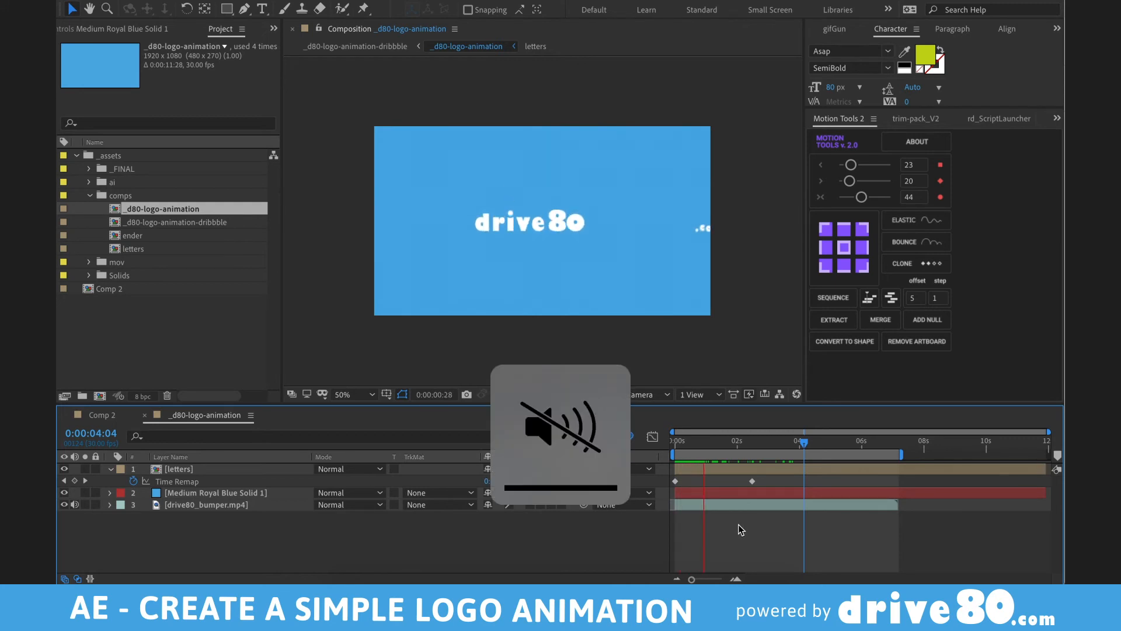
pyautogui.press('space')
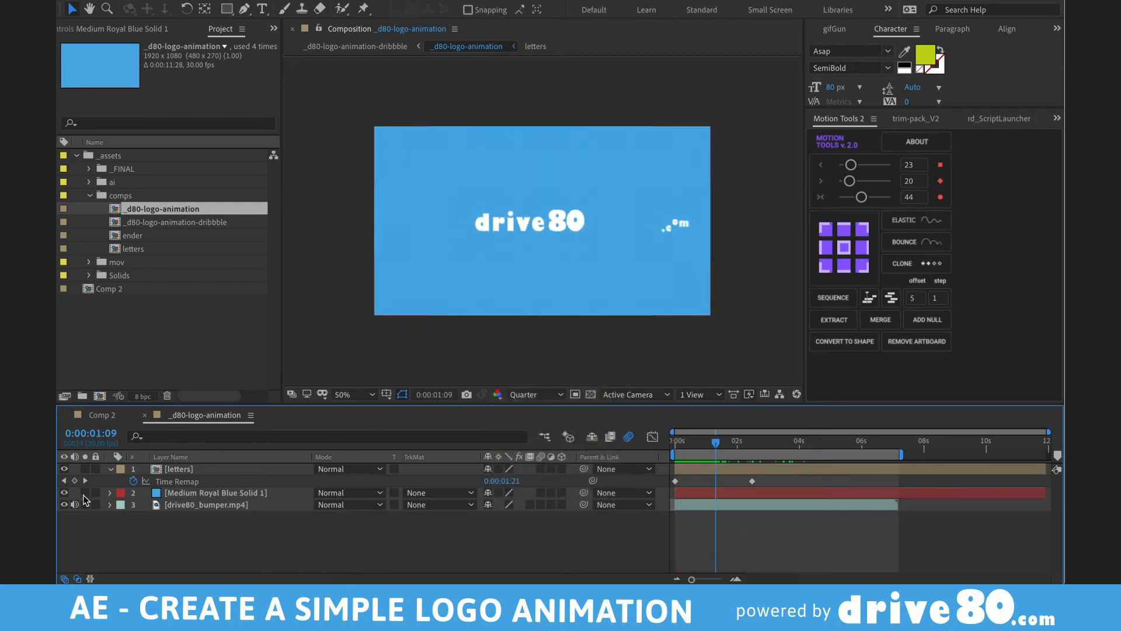
pyautogui.press('space')
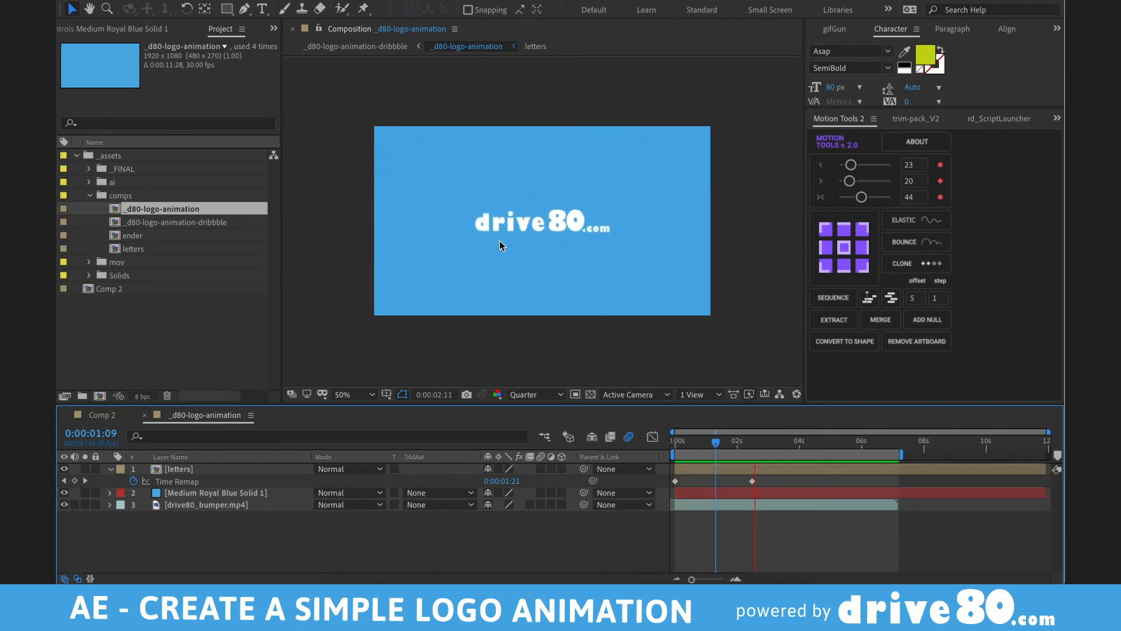
pyautogui.click(673, 442)
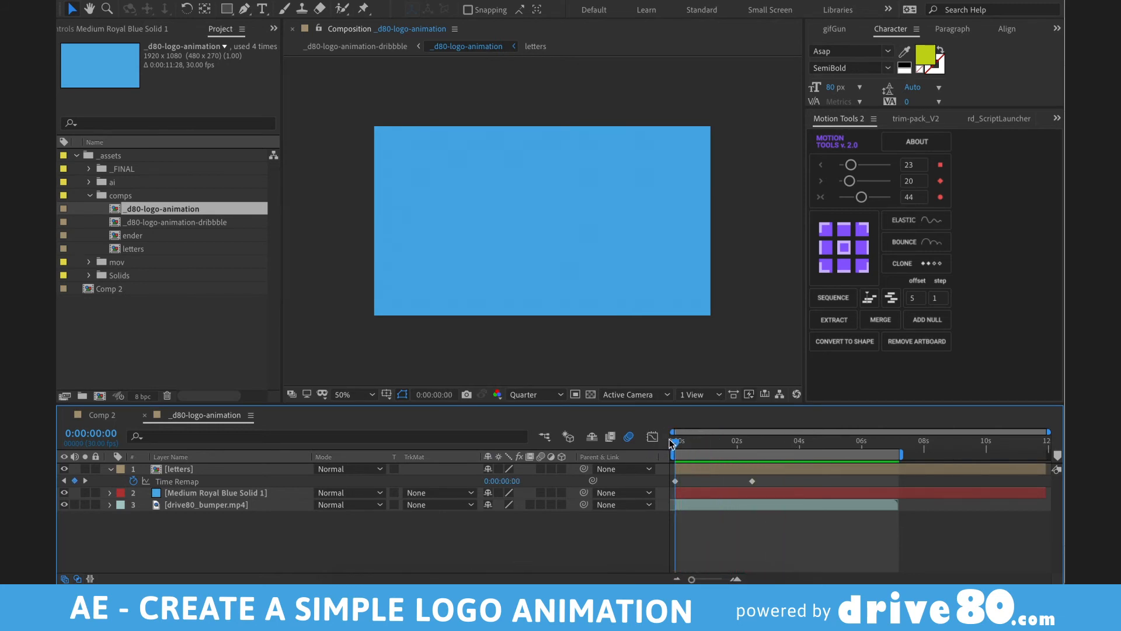
pyautogui.moveTo(674, 446)
pyautogui.mouseDown()
pyautogui.moveTo(721, 442)
pyautogui.moveTo(677, 442)
pyautogui.mouseUp()
# - Switch back to Comp 2 and preview its current animation
pyautogui.click(100, 415)
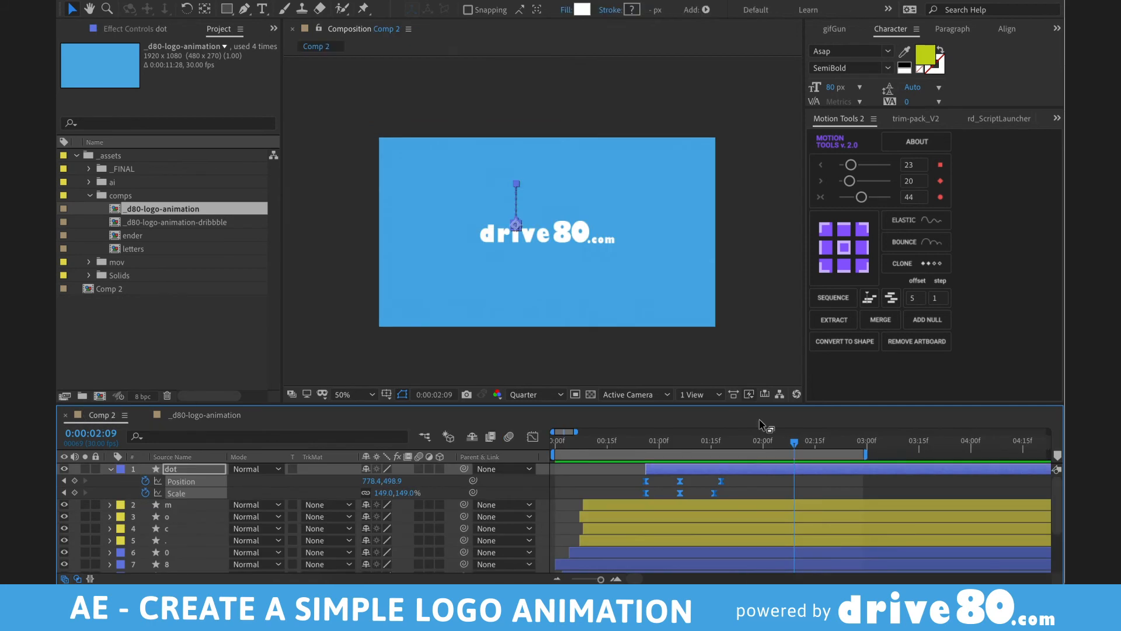
pyautogui.press('space')
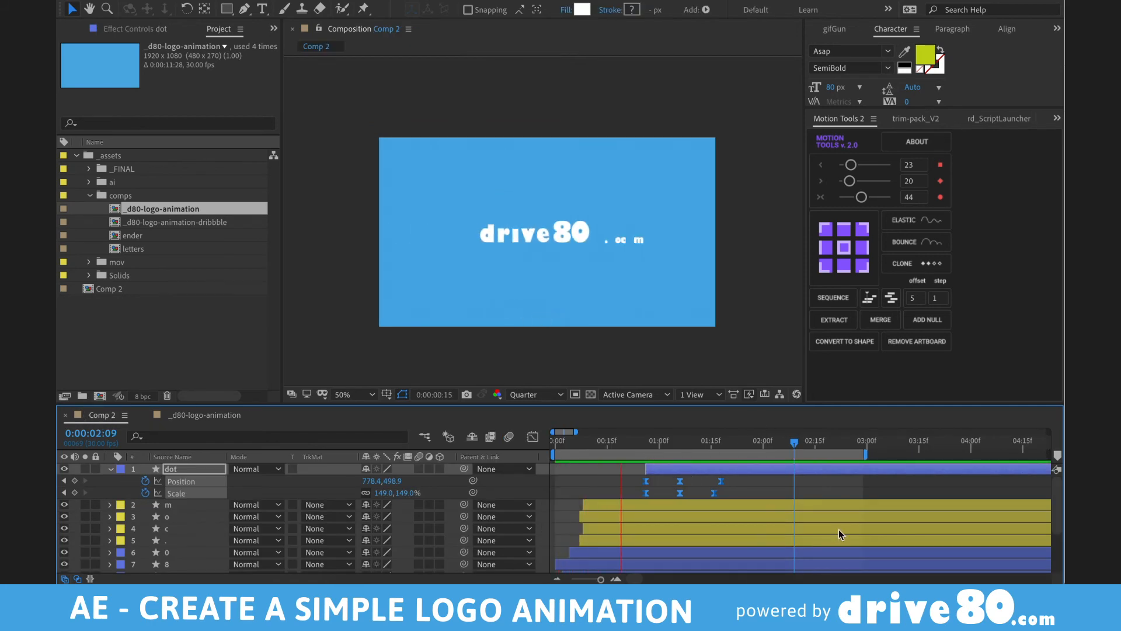
pyautogui.press('space')
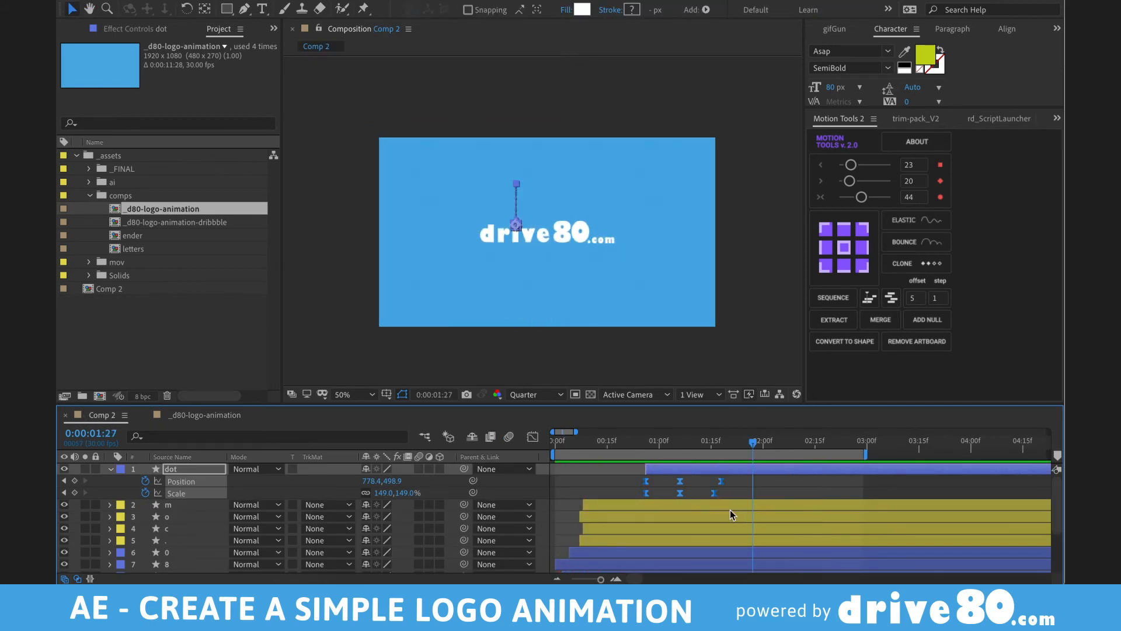
# - Move all layers and their keyframes to start at 0:00, then maximize the Timeline
pyautogui.click(559, 443)
pyautogui.hotkey('ctrl', 'a')
pyautogui.press('[')
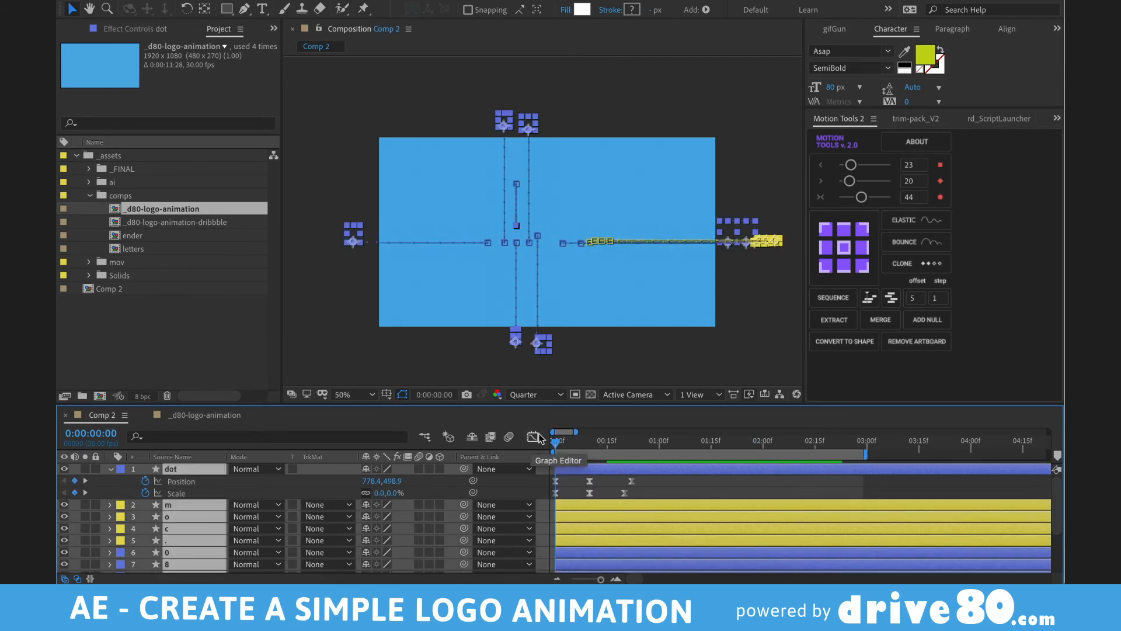
pyautogui.press('`')
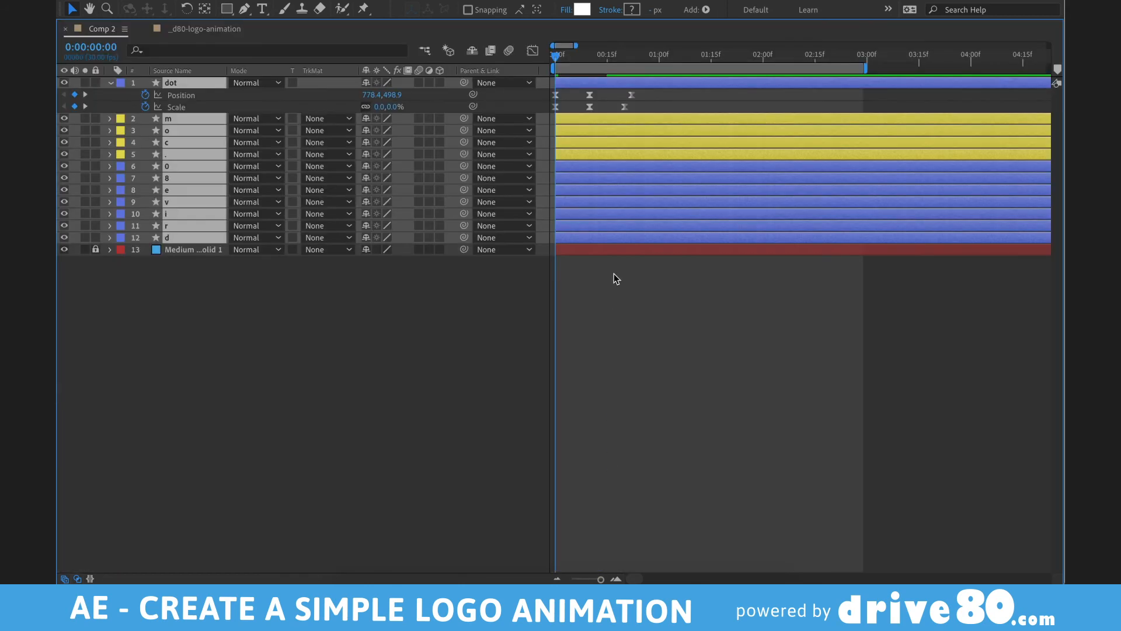
# - Delete all the letters' Position keyframes
pyautogui.press('u')
pyautogui.press('u')
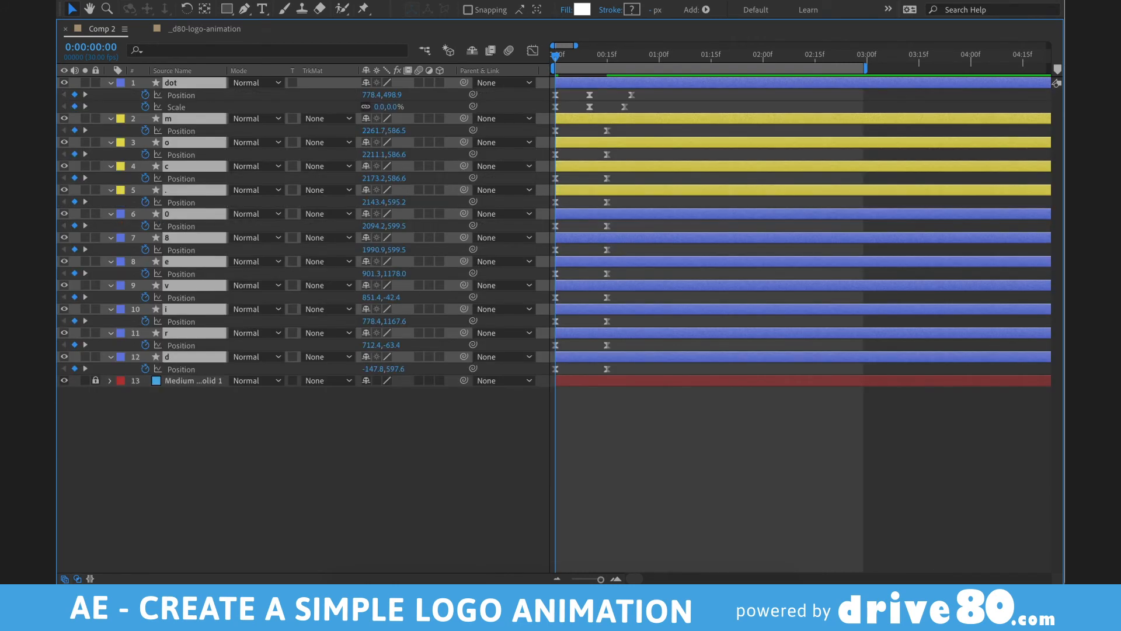
pyautogui.moveTo(645, 51); pyautogui.dragTo(711, 52)
pyautogui.moveTo(652, 91); pyautogui.dragTo(468, 397)
pyautogui.press('Delete')
pyautogui.press('`')
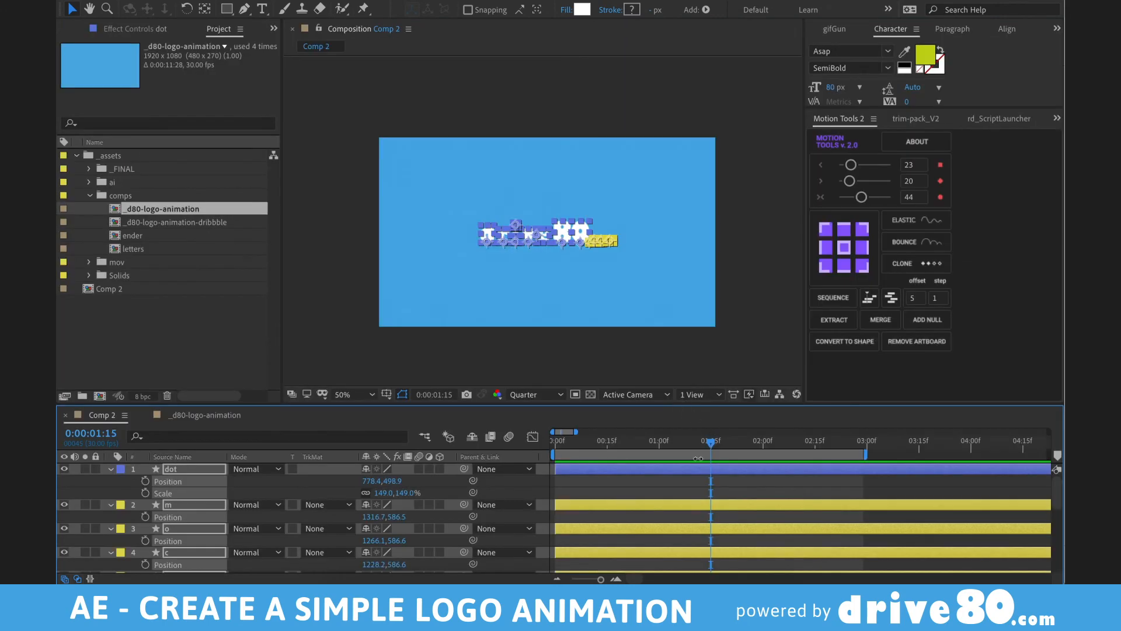
# - Add Scale keyframes to every layer at frame 0 and frame 20
pyautogui.moveTo(571, 443); pyautogui.dragTo(528, 442)
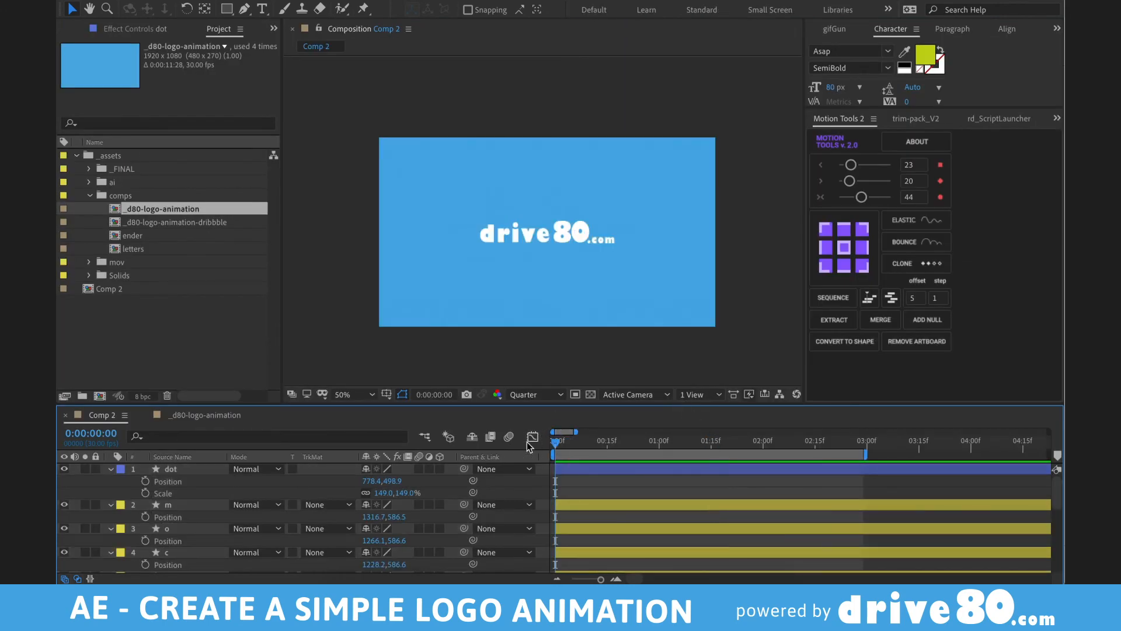
pyautogui.hotkey('ctrl', 'a')
pyautogui.hotkey('ctrl', 'shift', 'a')
pyautogui.hotkey('ctrl', 'a')
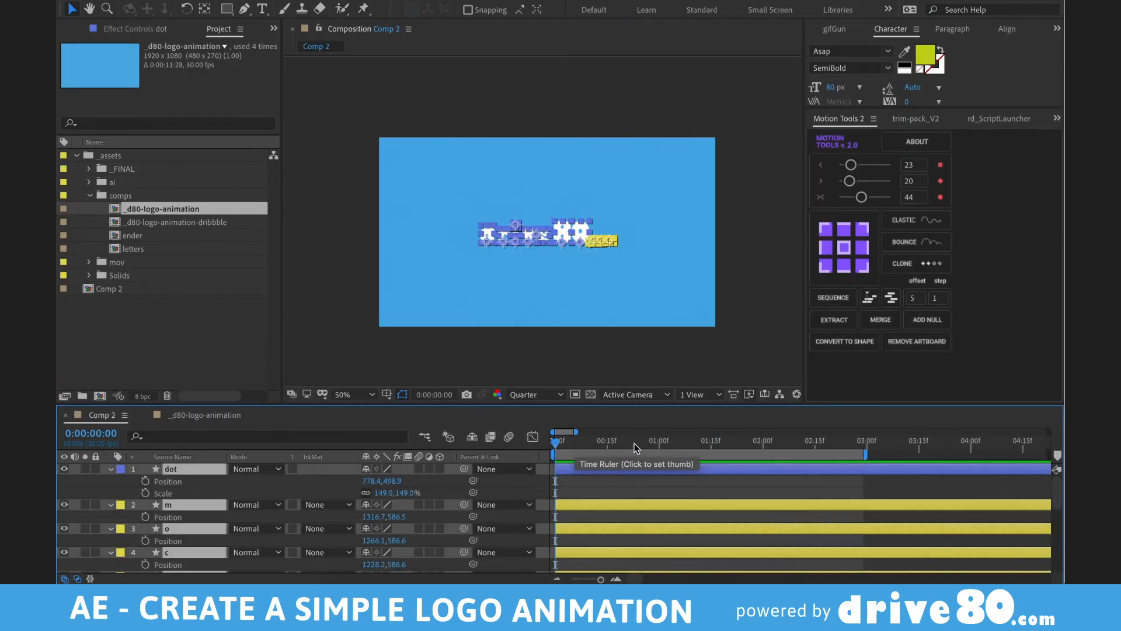
pyautogui.hotkey('alt', 'shift', 's')
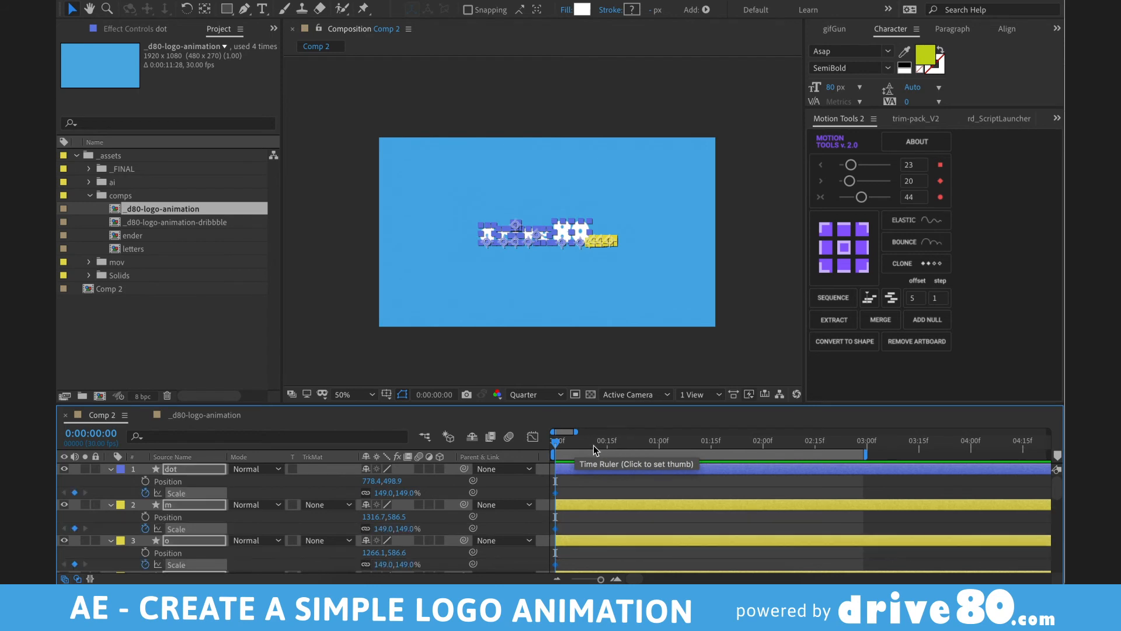
pyautogui.click(593, 445)
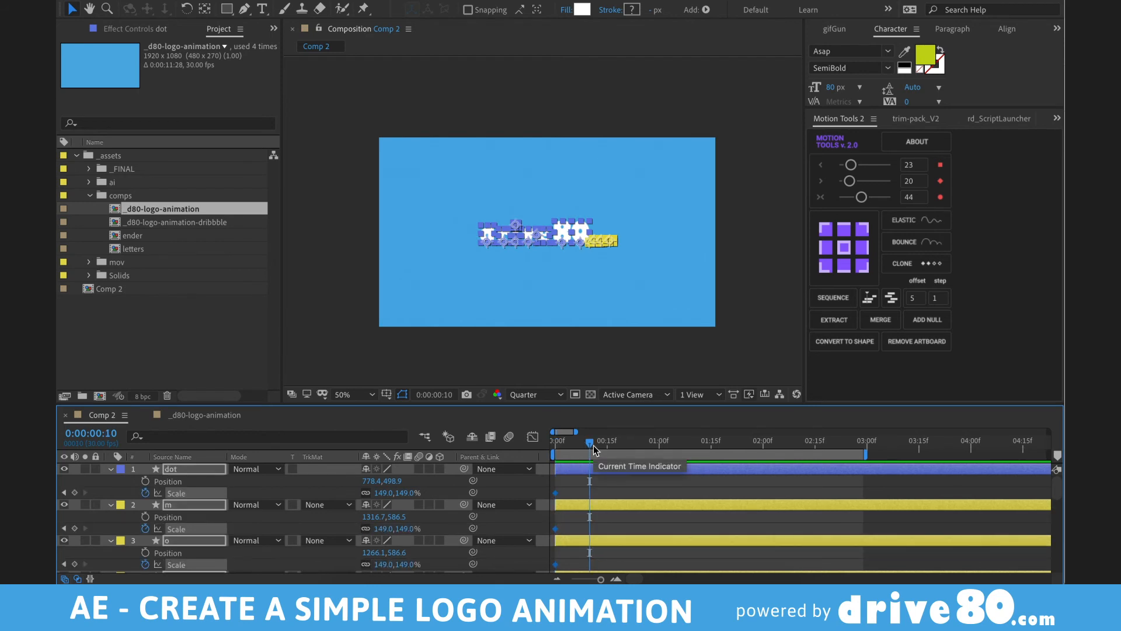
pyautogui.hotkey('shift', 'pagedown')
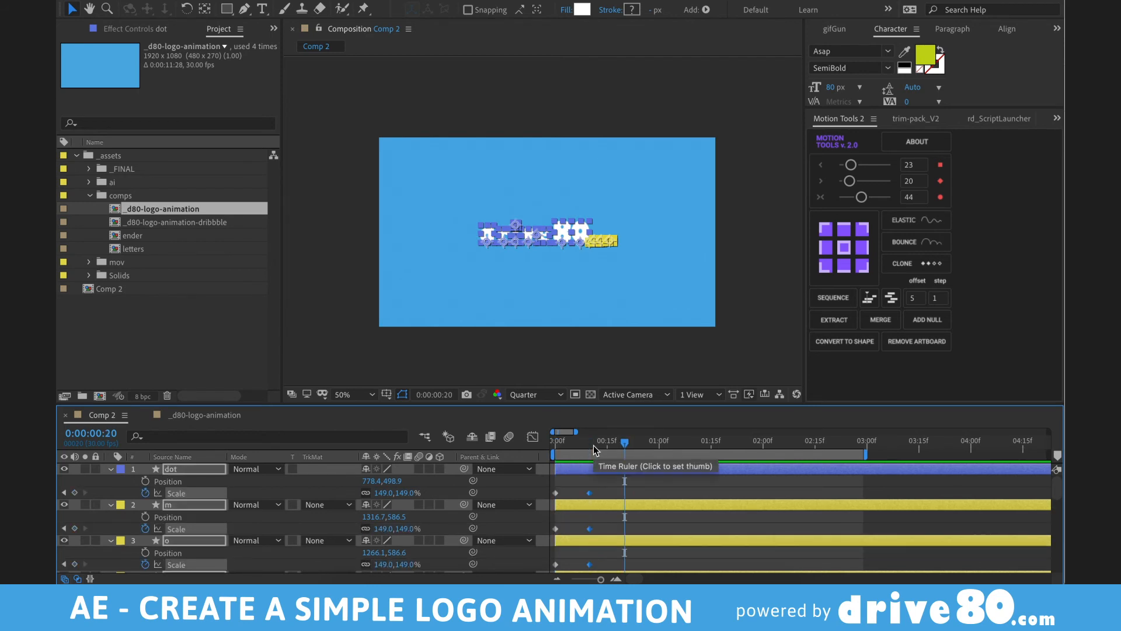
pyautogui.hotkey('alt', 'shift', 's')
# - Set scale to 0% at frame 0 and 177% at frame 10, then select the keyframes and preview
pyautogui.moveTo(569, 446); pyautogui.dragTo(547, 445)
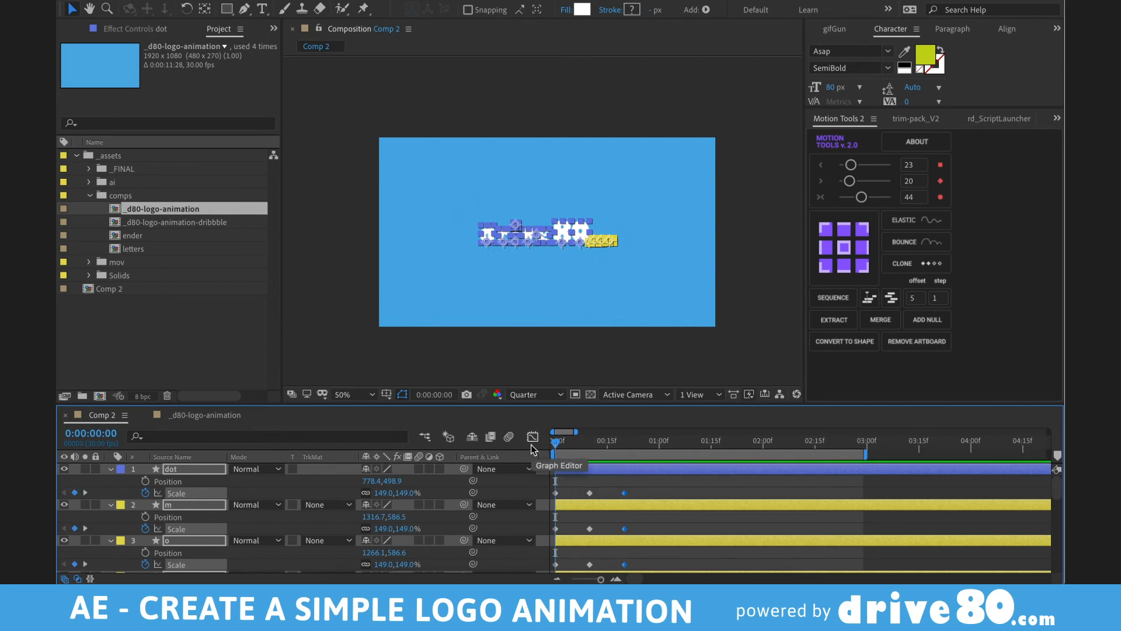
pyautogui.click(407, 493)
pyautogui.write('0')
pyautogui.press('Return')
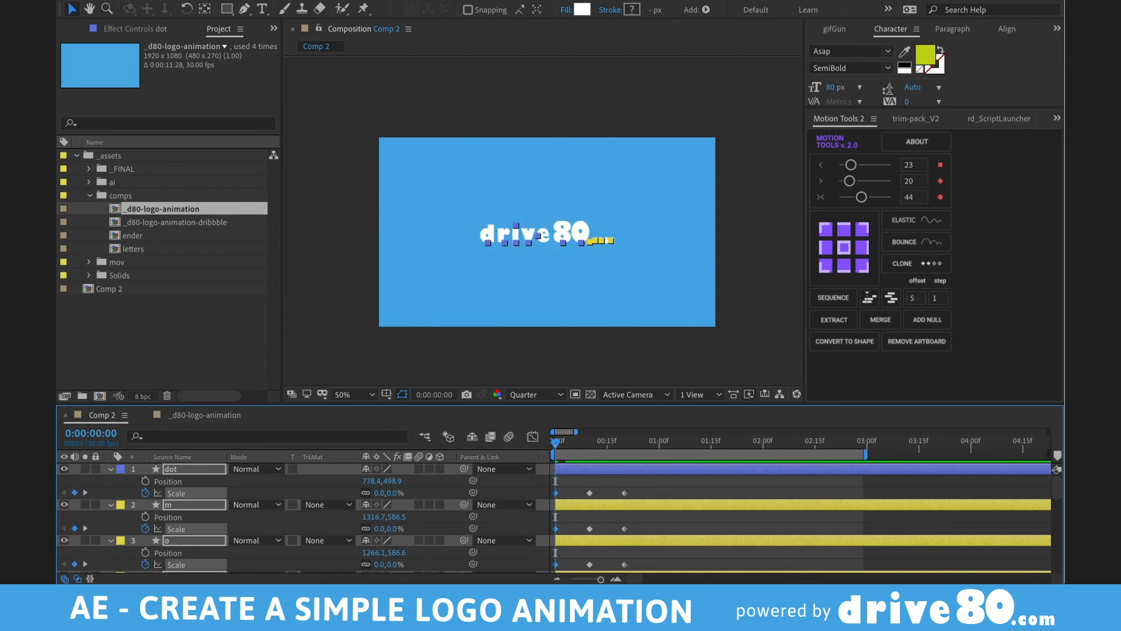
pyautogui.hotkey('shift', 'pagedown')
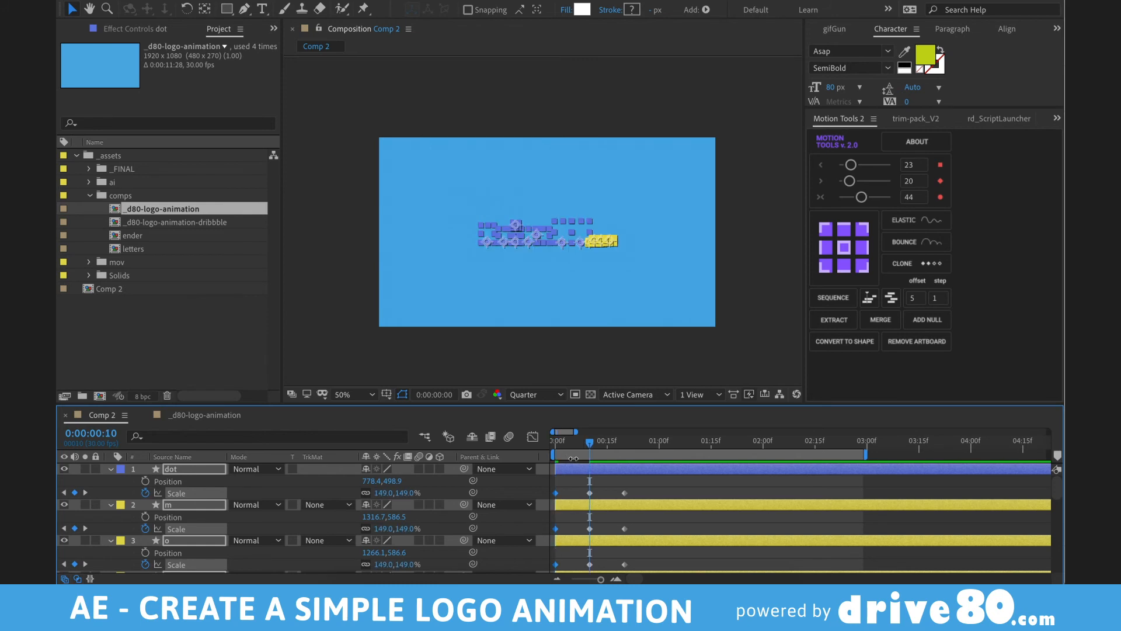
pyautogui.moveTo(407, 493); pyautogui.dragTo(424, 492)
pyautogui.moveTo(615, 445); pyautogui.dragTo(625, 445)
pyautogui.press('`')
pyautogui.moveTo(646, 98); pyautogui.dragTo(439, 538)
pyautogui.press('`')
pyautogui.press('space')
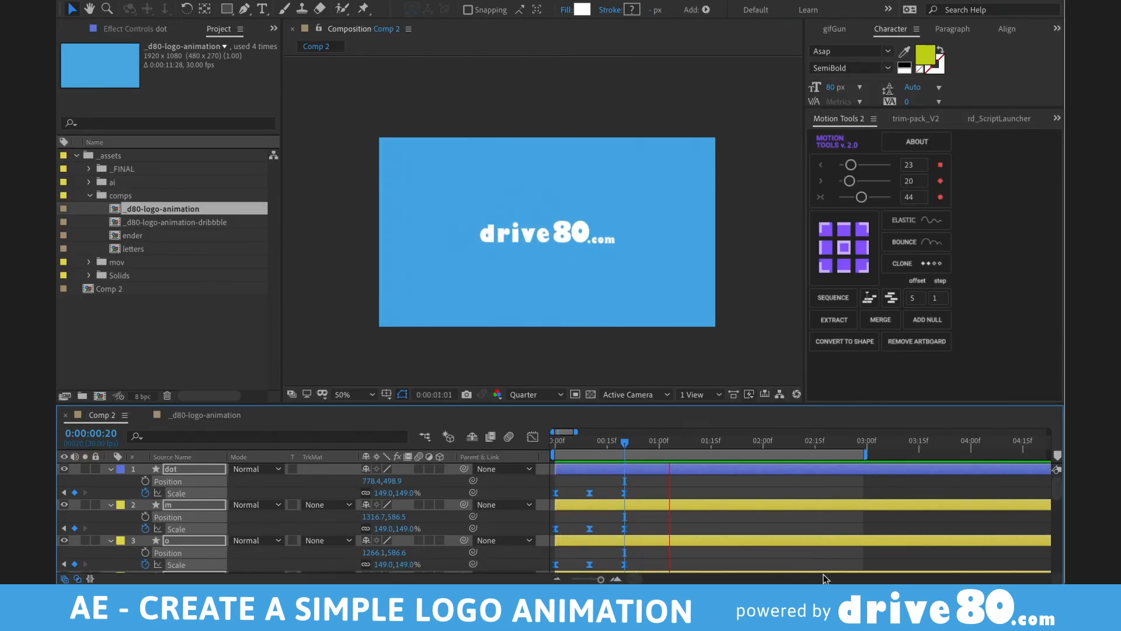
# - Select the dot through c layers and shift them to start about 11 frames later
pyautogui.press('space')
pyautogui.click(637, 351)
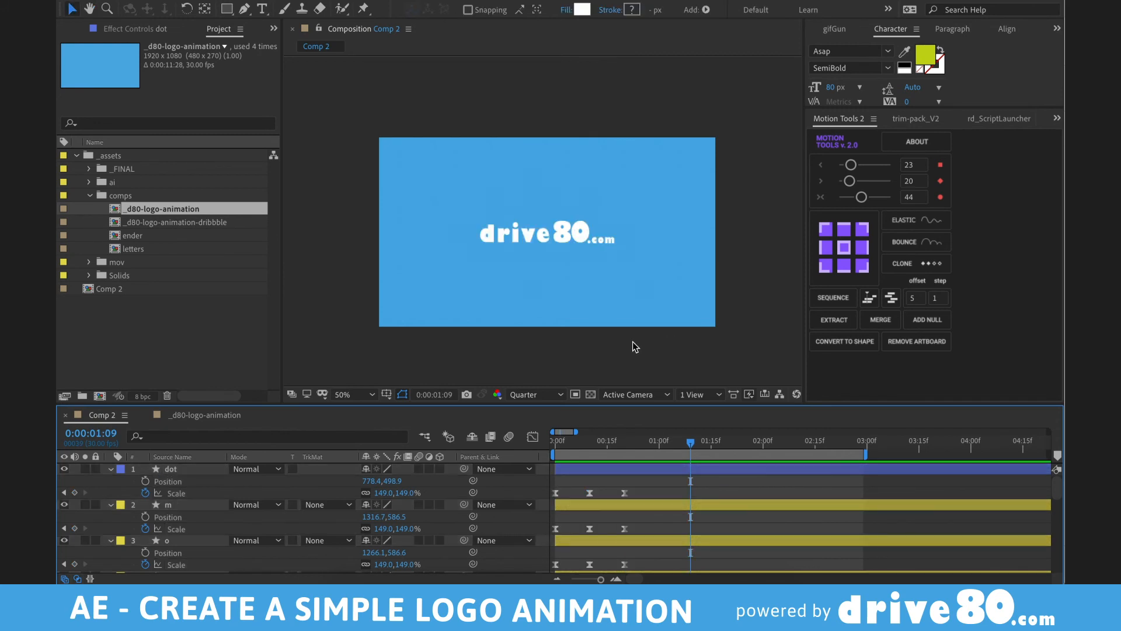
pyautogui.click(570, 233)
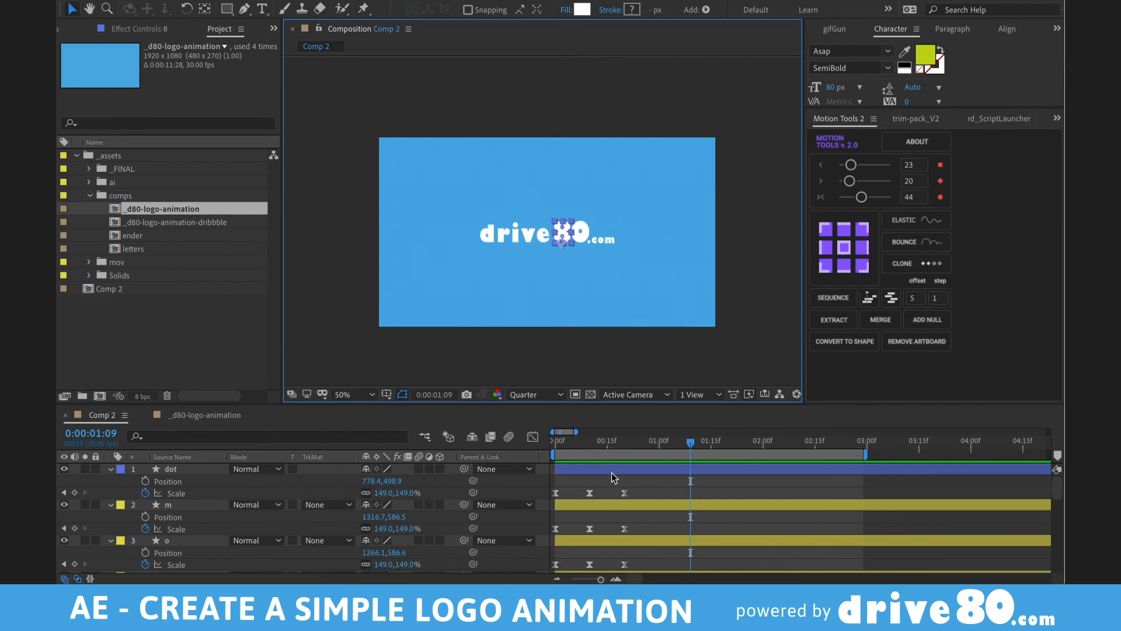
pyautogui.click(595, 504)
pyautogui.scroll(-2, 593, 508)
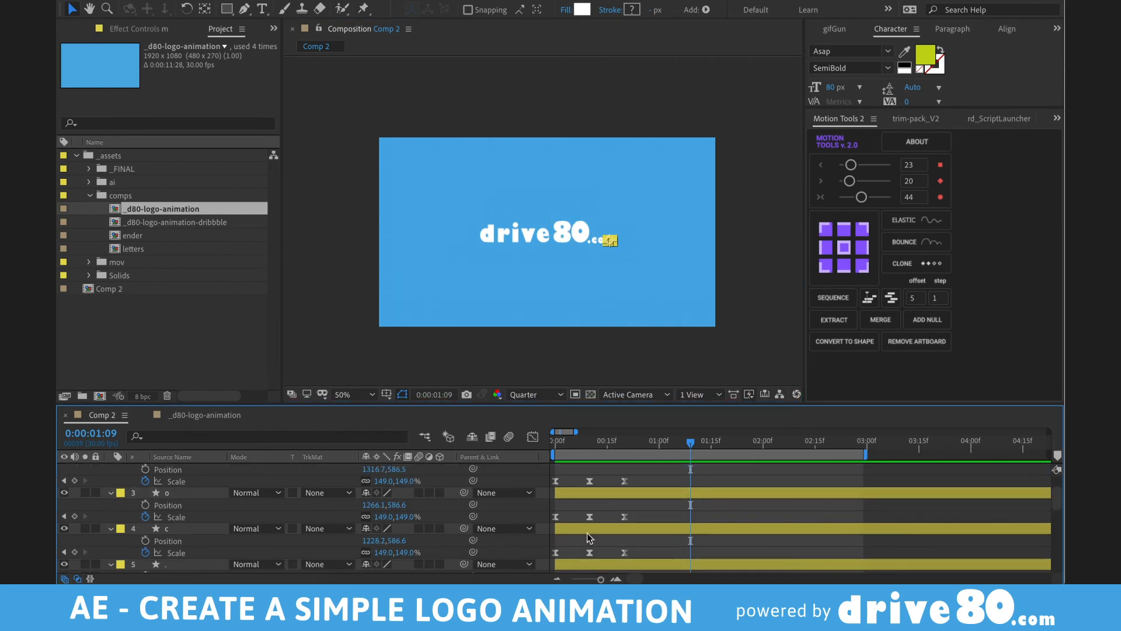
pyautogui.click(586, 529)
pyautogui.scroll(1, 586, 519)
pyautogui.scroll(1, 583, 535)
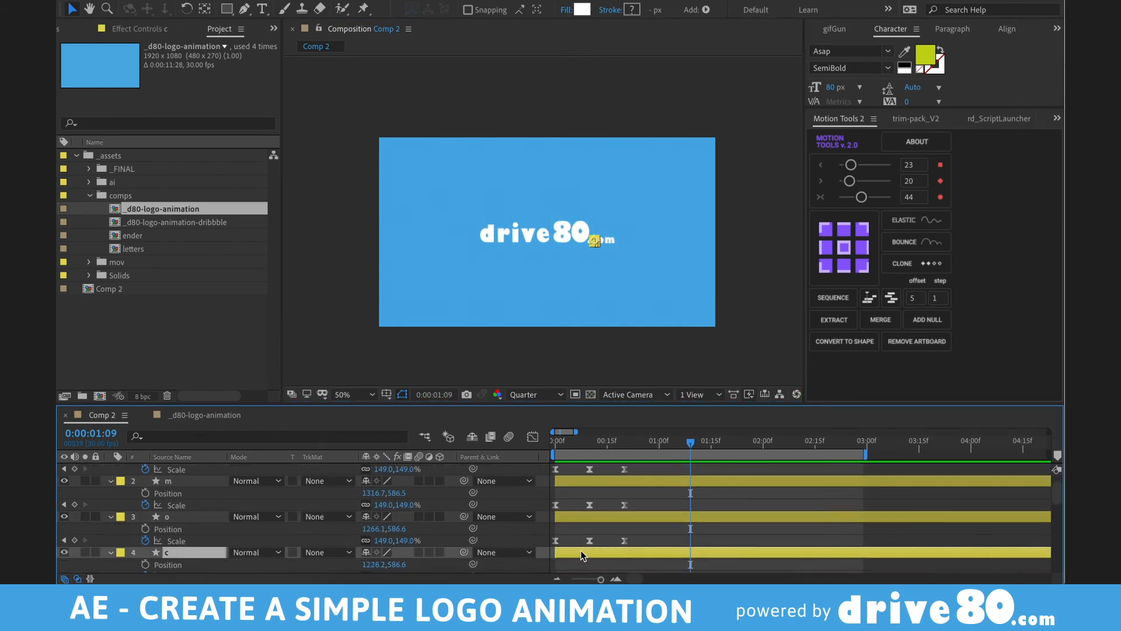
pyautogui.scroll(2, 581, 546)
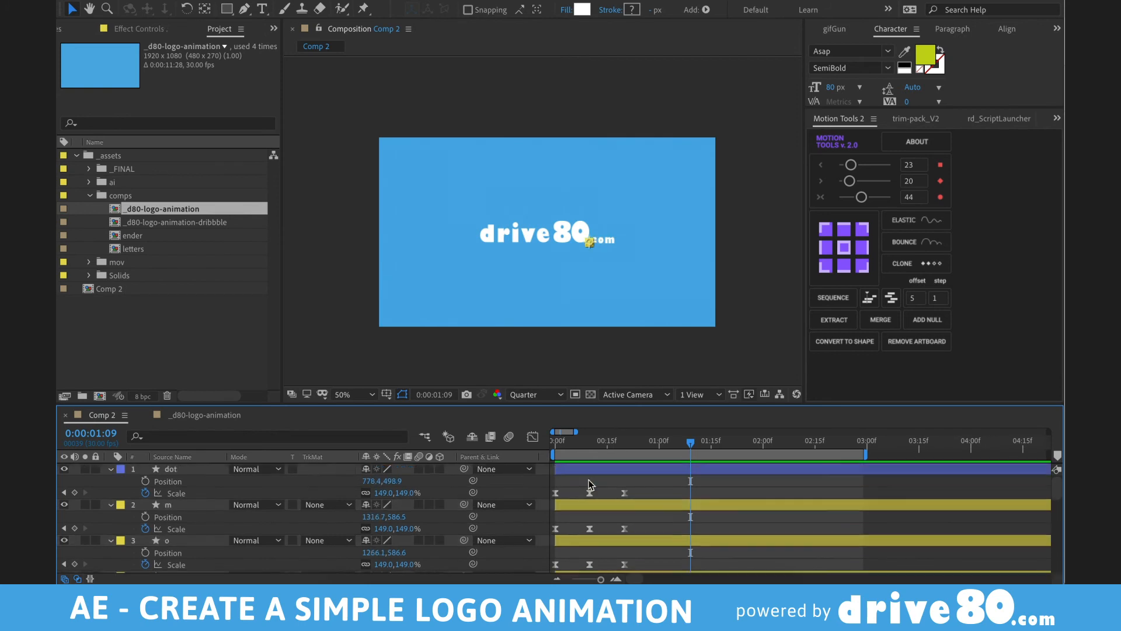
pyautogui.keyDown('shift'); pyautogui.click(584, 469); pyautogui.keyUp('shift')
pyautogui.moveTo(584, 469); pyautogui.dragTo(615, 469)
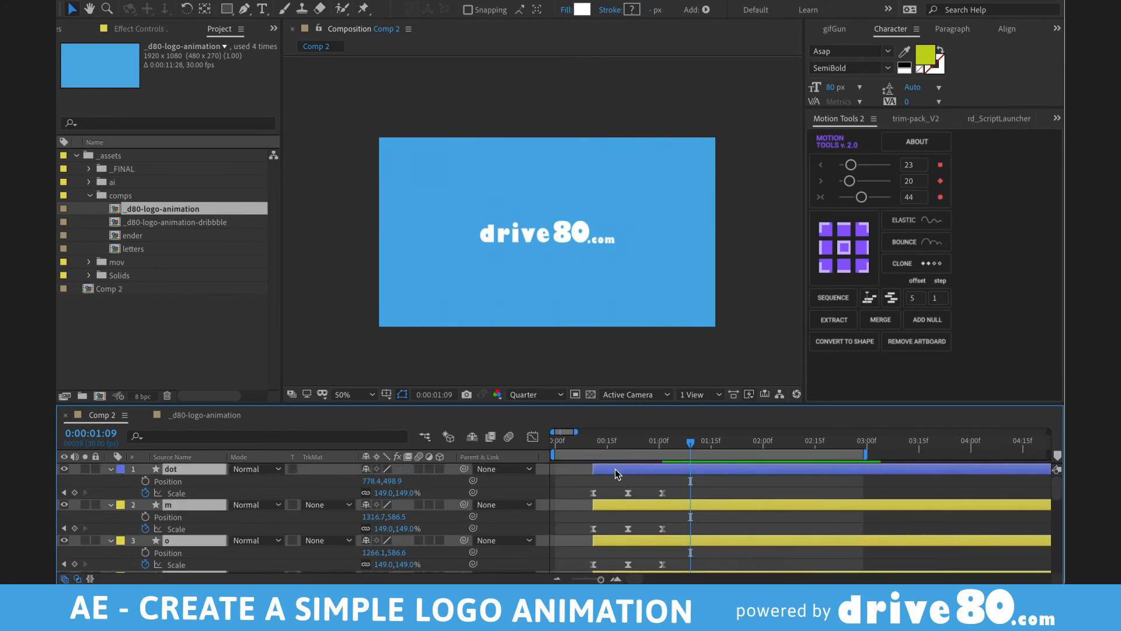
# - Preview the logo animation from the start, then deselect and zoom the timeline out
pyautogui.press('pageup')
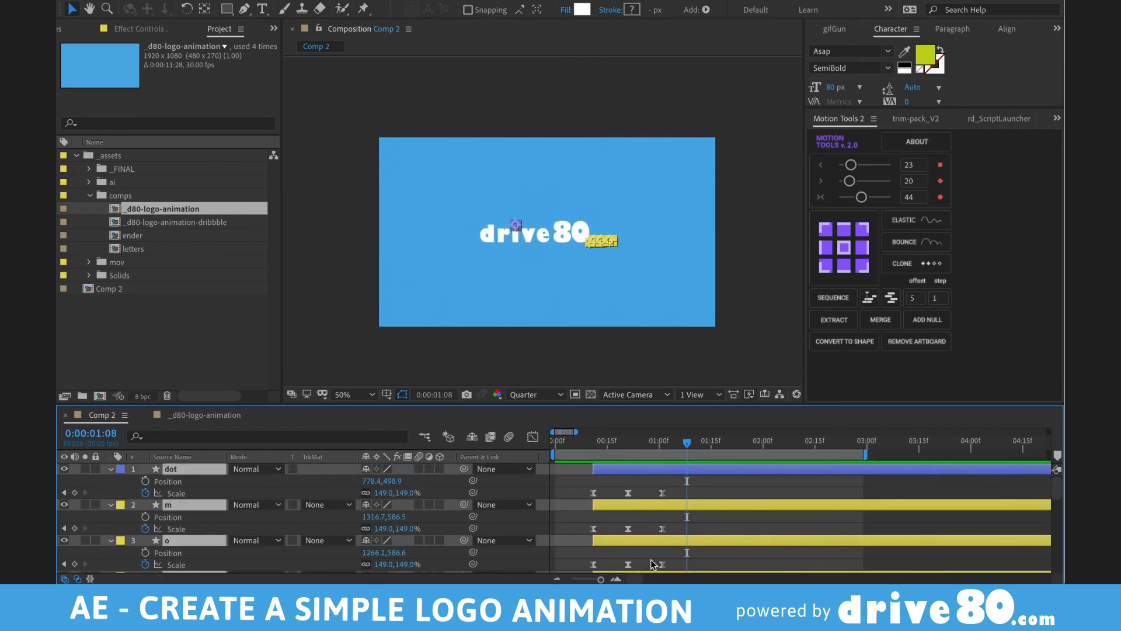
pyautogui.press('space')
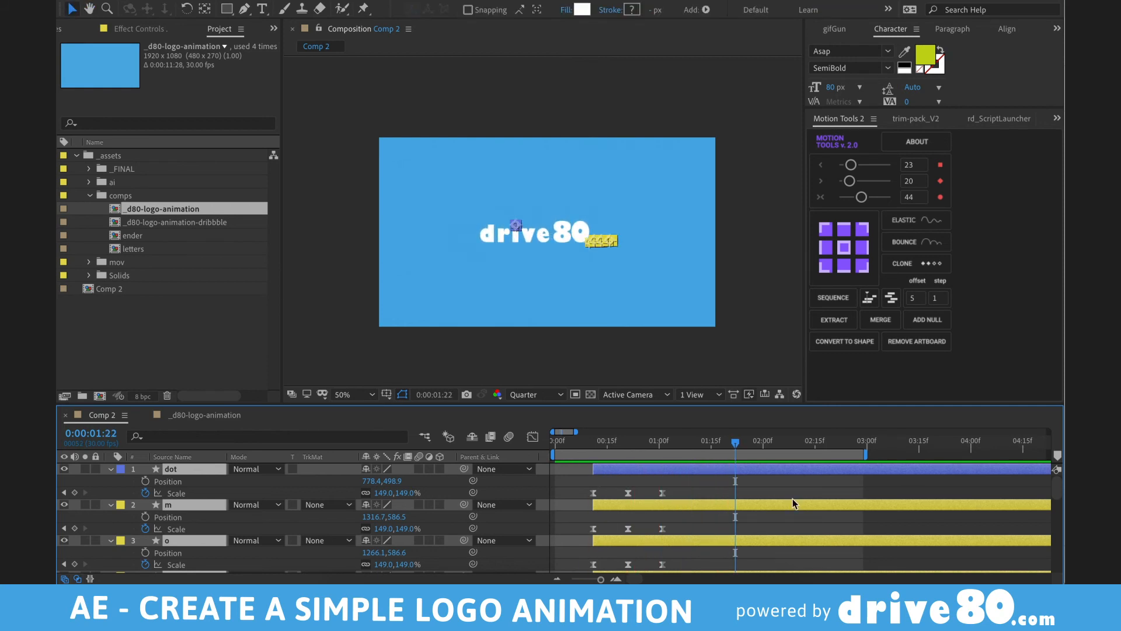
pyautogui.press('super+shift+a')
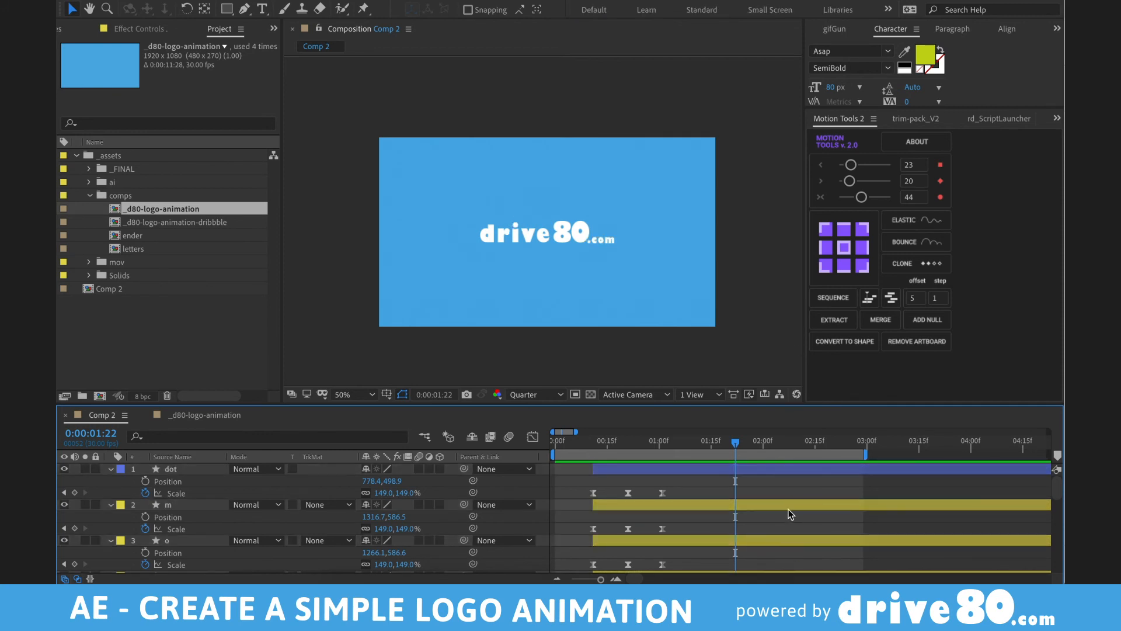
pyautogui.press('-')
pyautogui.press('-')
pyautogui.press('-')
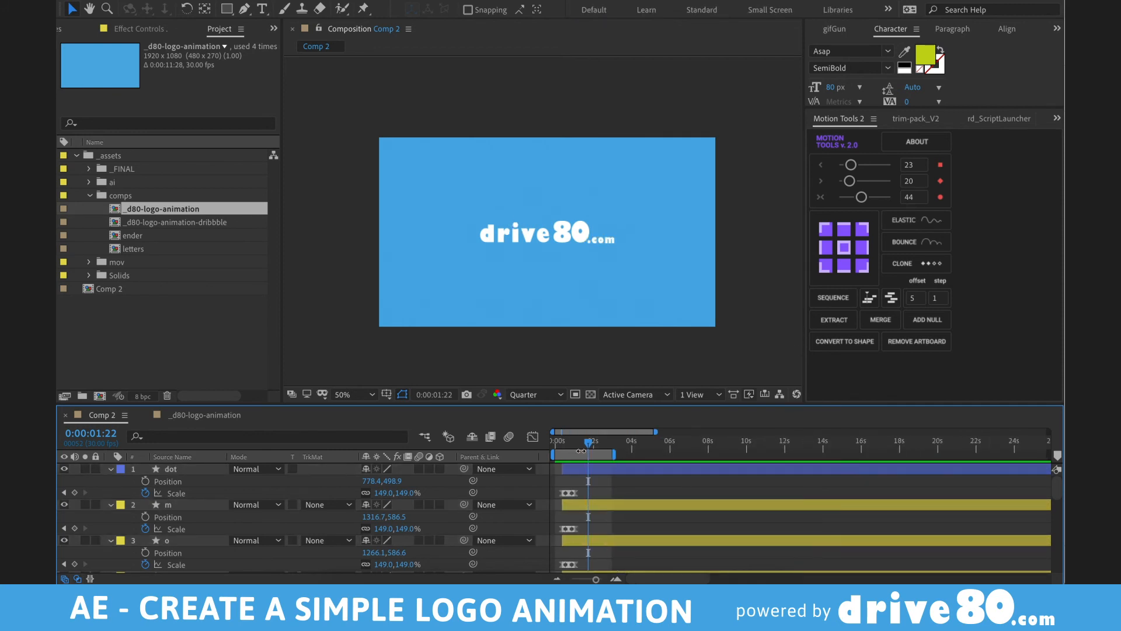
# - Scrub and preview the current logo animation
pyautogui.moveTo(586, 445); pyautogui.dragTo(677, 451)
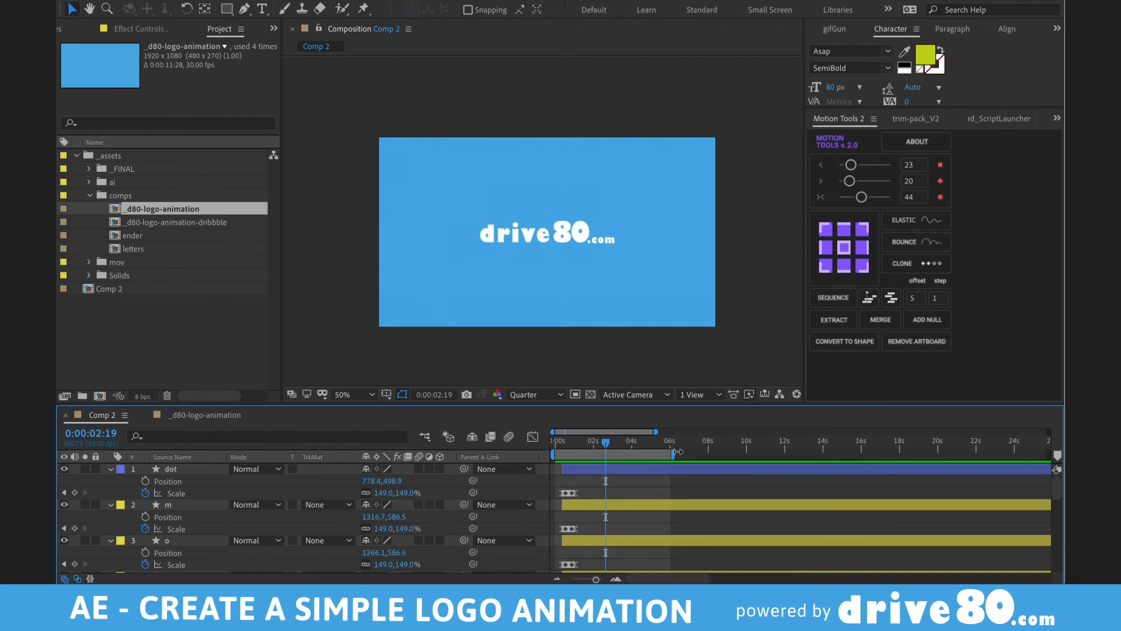
pyautogui.press('space')
pyautogui.moveTo(584, 445)
pyautogui.mouseDown()
pyautogui.moveTo(556, 444)
pyautogui.moveTo(580, 448)
pyautogui.mouseUp()
# - Move the dot's anchor point to its centre with the Pan Behind tool and preview
pyautogui.click(545, 234)
pyautogui.scroll(2, 553, 265)
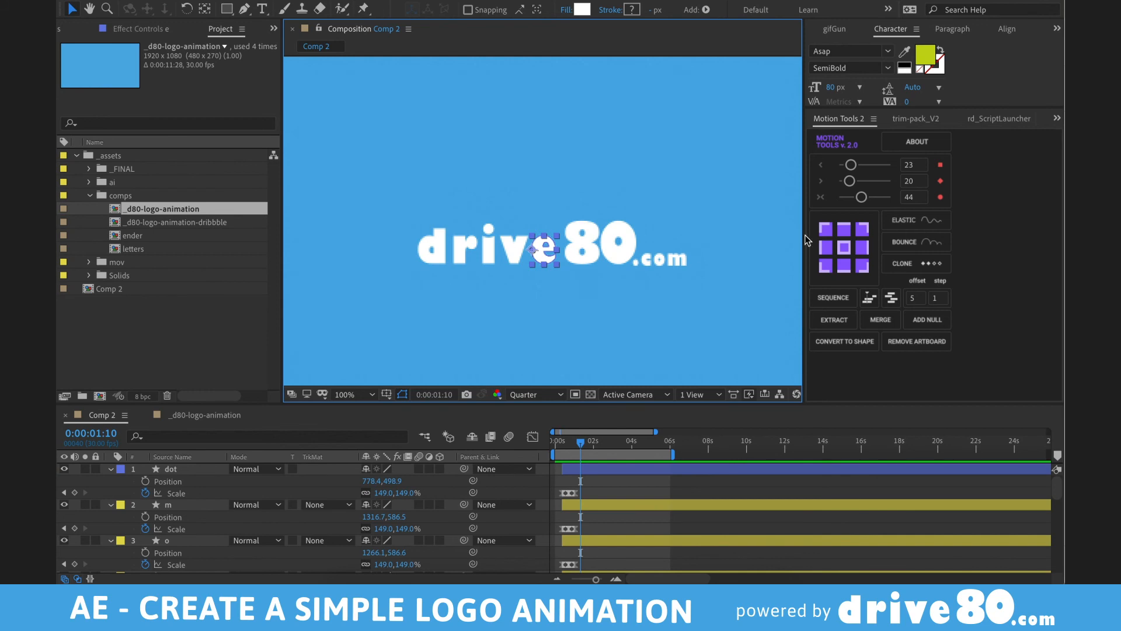
pyautogui.press('y')
pyautogui.moveTo(532, 250); pyautogui.dragTo(546, 270)
pyautogui.press('space')
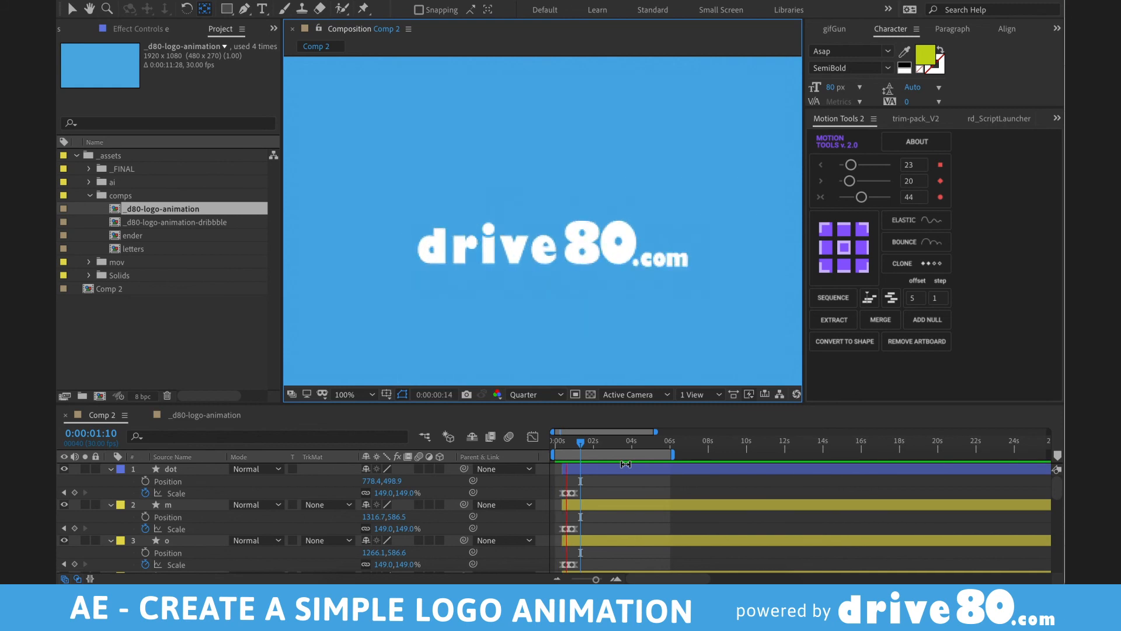
pyautogui.press('space')
pyautogui.press('`')
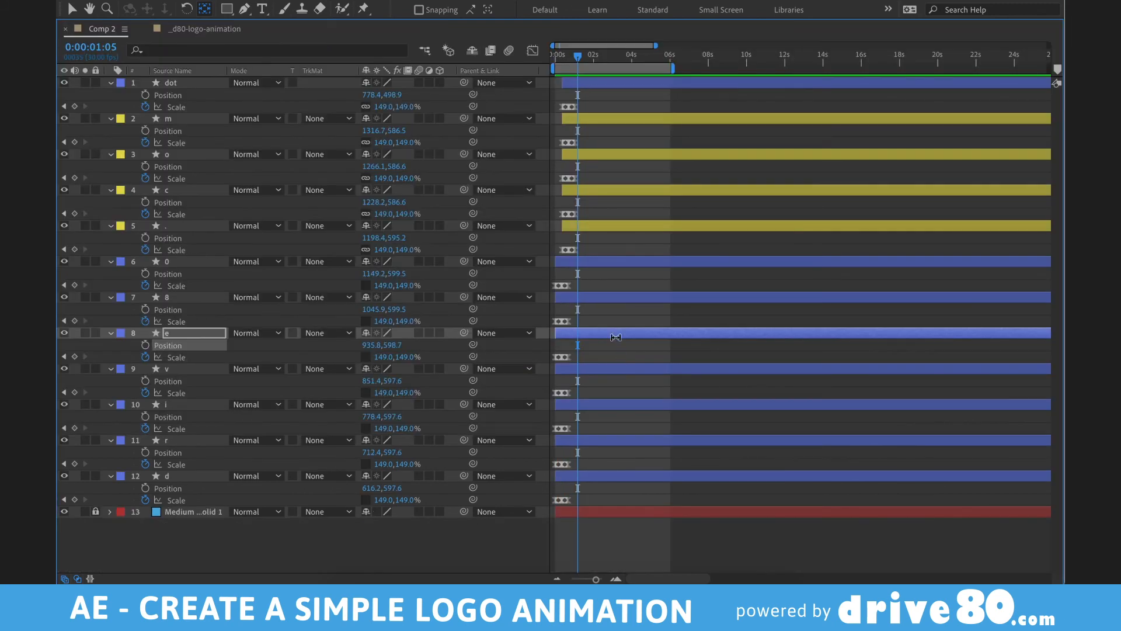
# - Select all letter layers and stagger them with Motion Tools' SEQUENCE
pyautogui.click(609, 474)
pyautogui.hotkey('ctrl', 'a')
pyautogui.press('`')
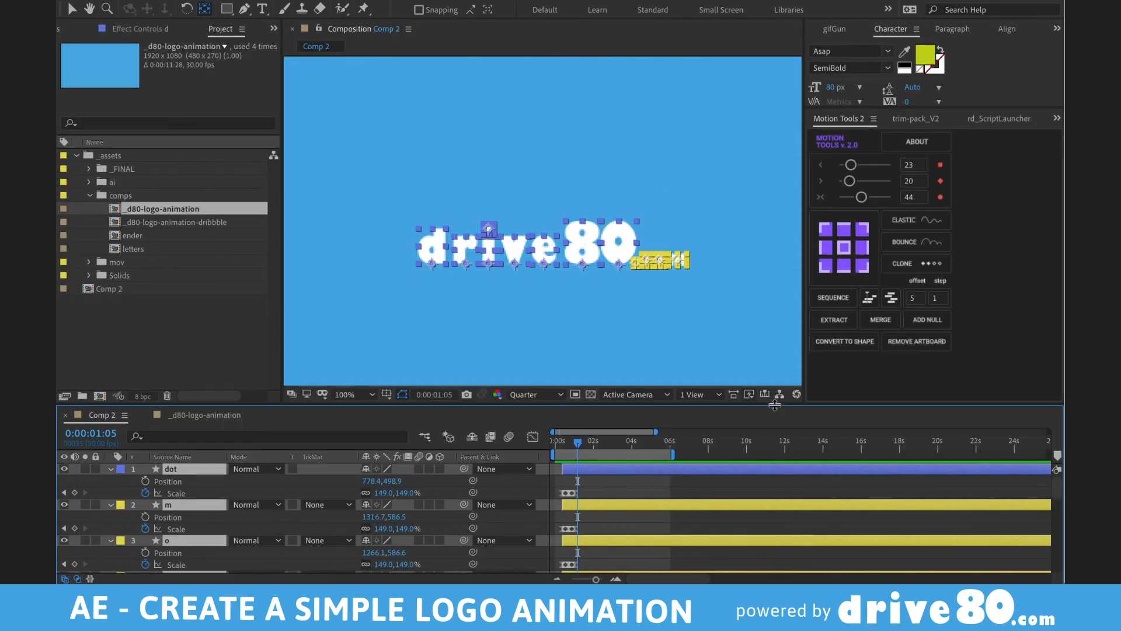
pyautogui.click(830, 299)
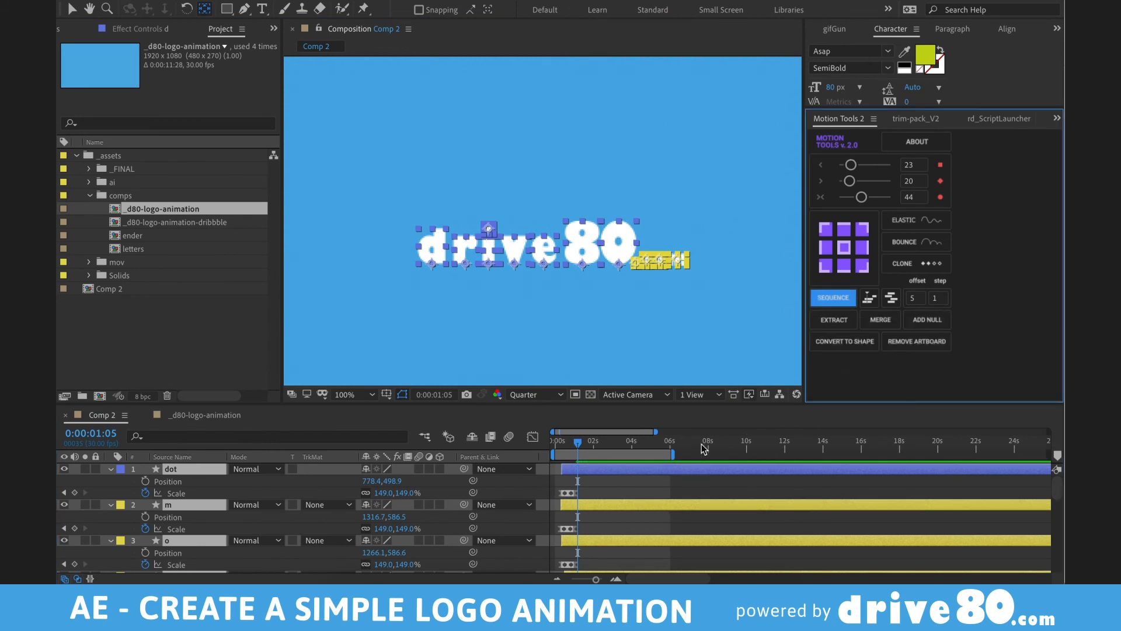
# - Shift the selected layers one frame later and preview the staggered pops
pyautogui.scroll(-4, 631, 527)
pyautogui.press('=')
pyautogui.press('=')
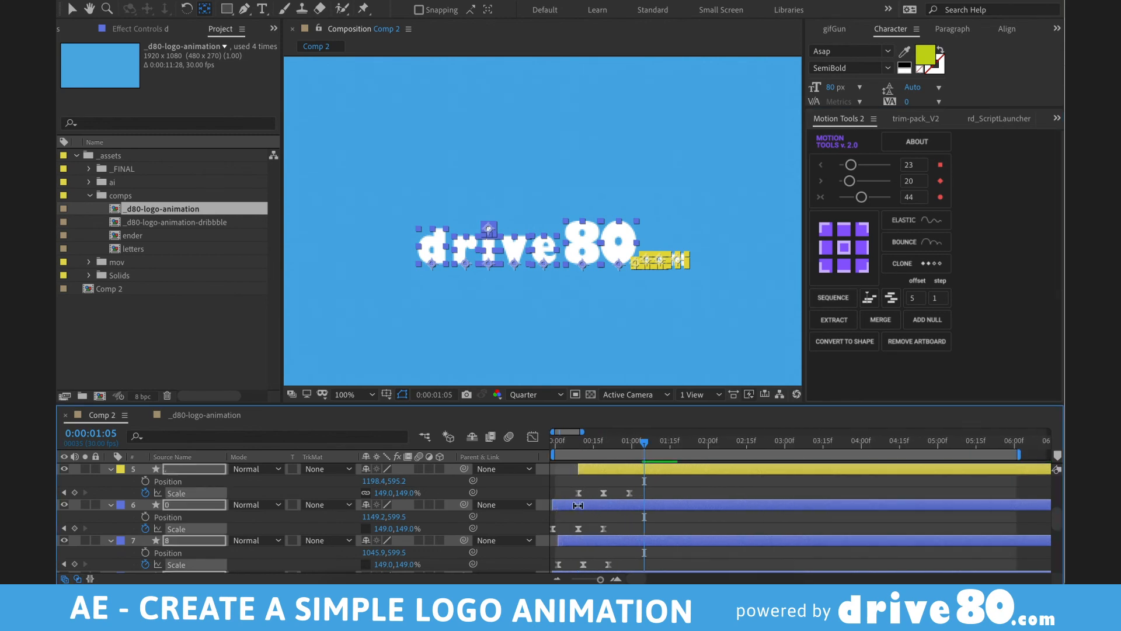
pyautogui.press('v')
pyautogui.moveTo(594, 506)
pyautogui.mouseDown()
pyautogui.moveTo(615, 507)
pyautogui.moveTo(595, 507)
pyautogui.mouseUp()
pyautogui.press('space')
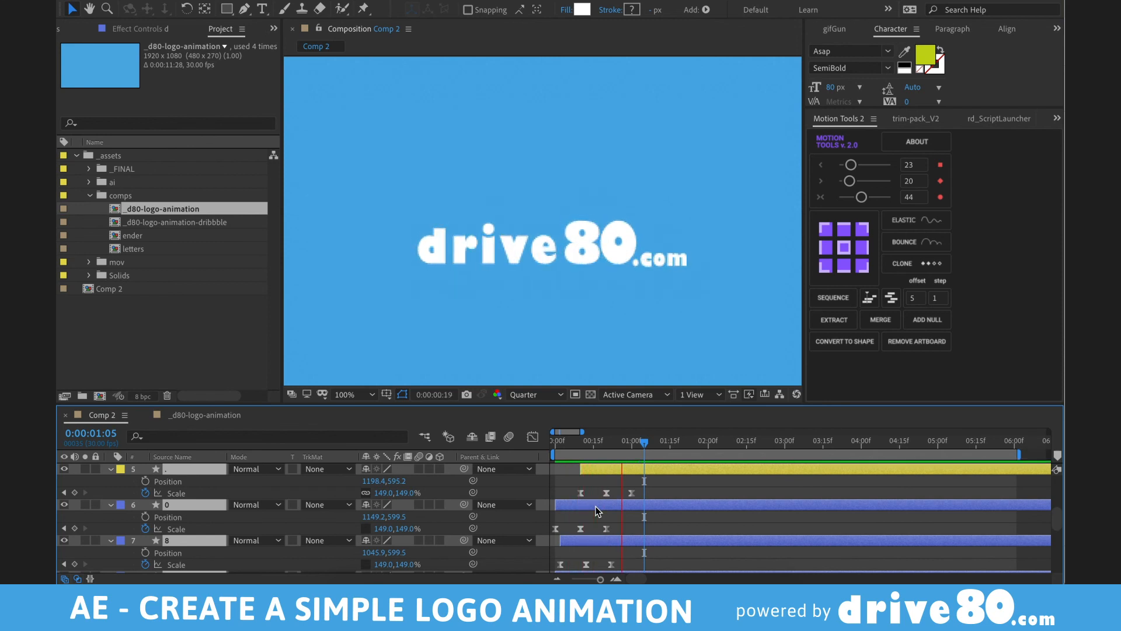
# - Inspect the 0 layer at 0:00:01:03, zoom the view to 50%, then deselect
pyautogui.click(640, 517)
pyautogui.click(662, 505)
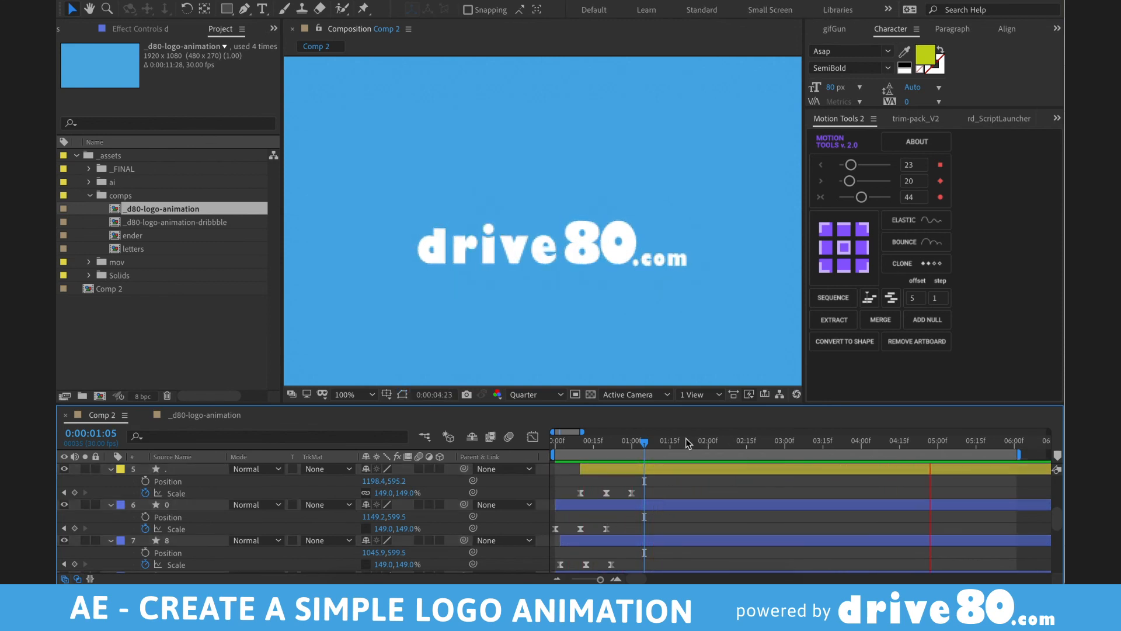
pyautogui.moveTo(661, 438); pyautogui.dragTo(639, 438)
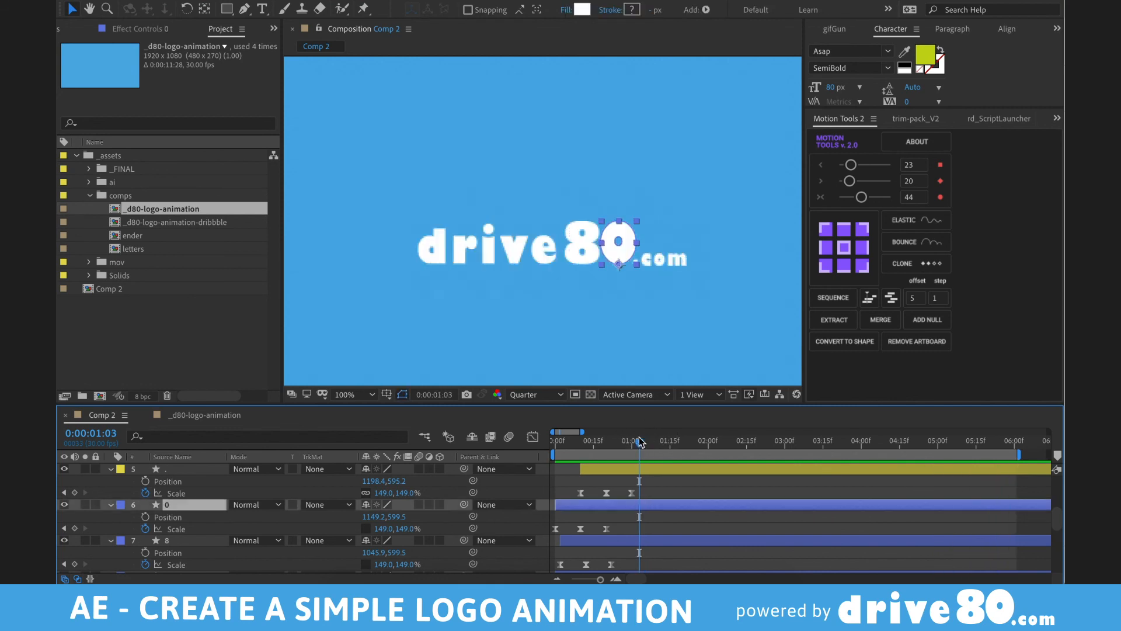
pyautogui.press(',')
pyautogui.press('super+shift+a')
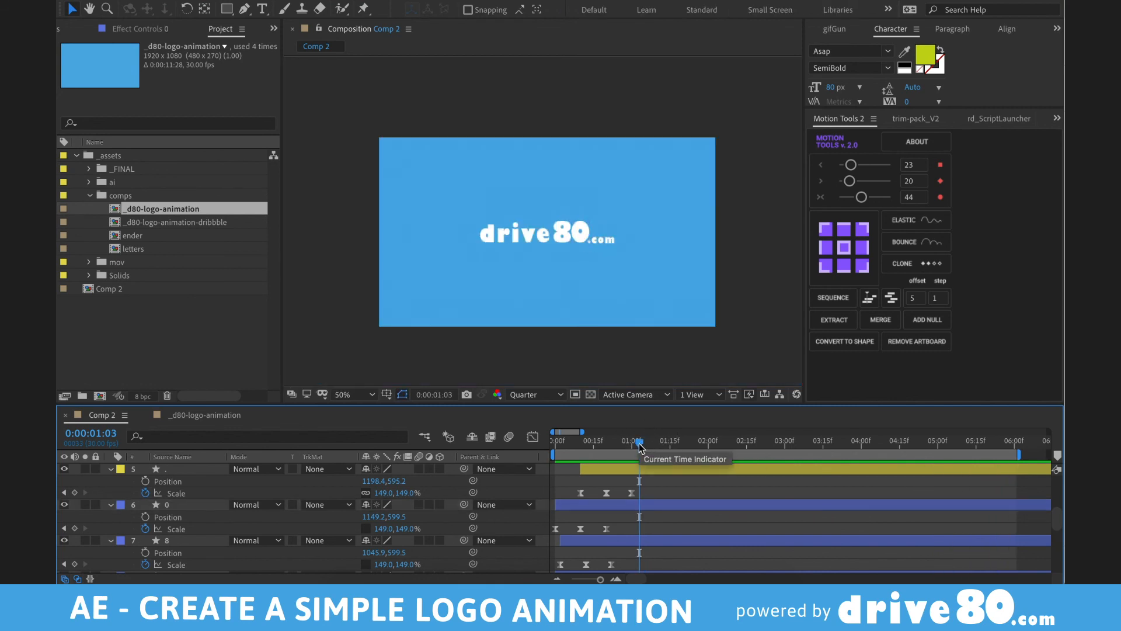
# - Scrub through the letters popping in and jump the current time to 0:00:01:11
pyautogui.moveTo(640, 442); pyautogui.dragTo(670, 450)
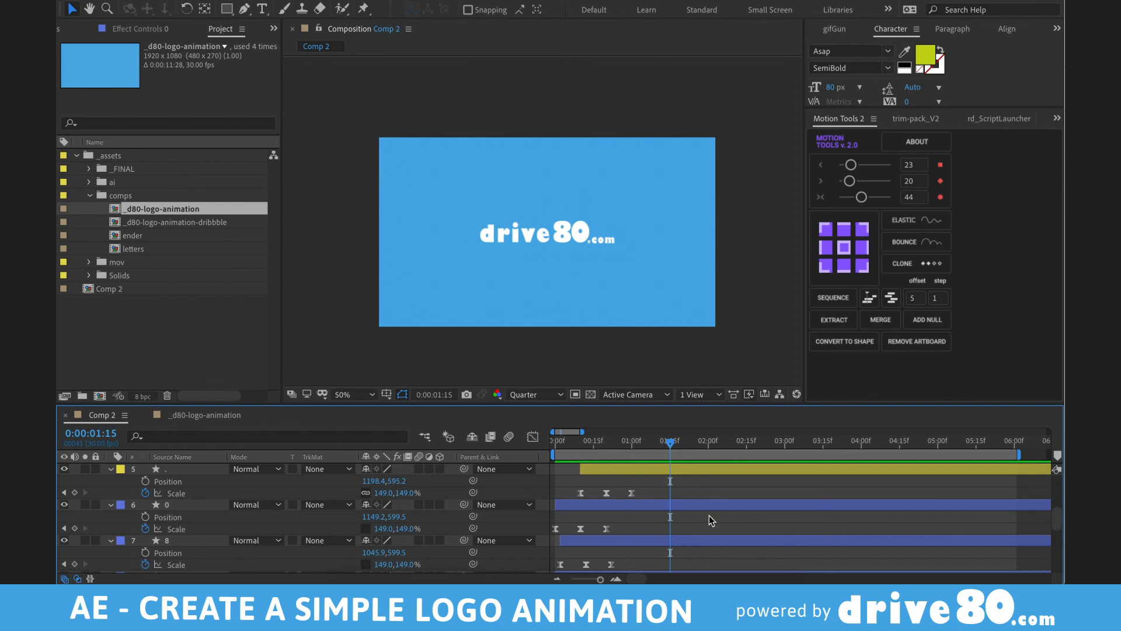
pyautogui.moveTo(563, 449); pyautogui.dragTo(653, 468)
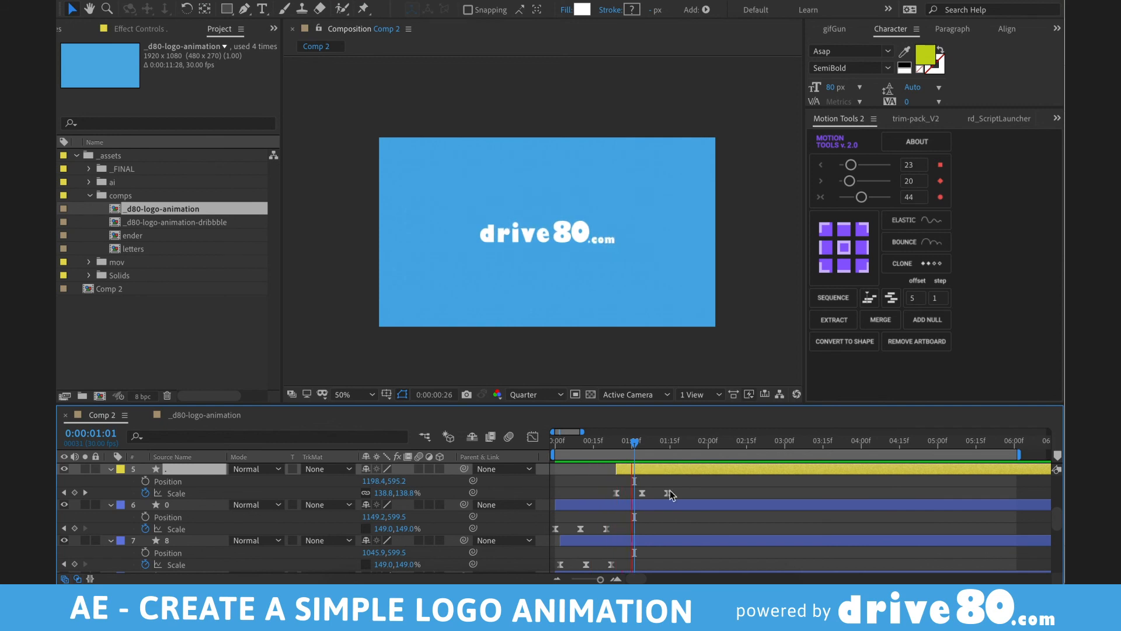
pyautogui.hotkey('shift', 'pagedown')
# - Add a text layer with the contact e-mail address and colour it white
pyautogui.click(547, 350)
pyautogui.hotkey('ctrl', 't')
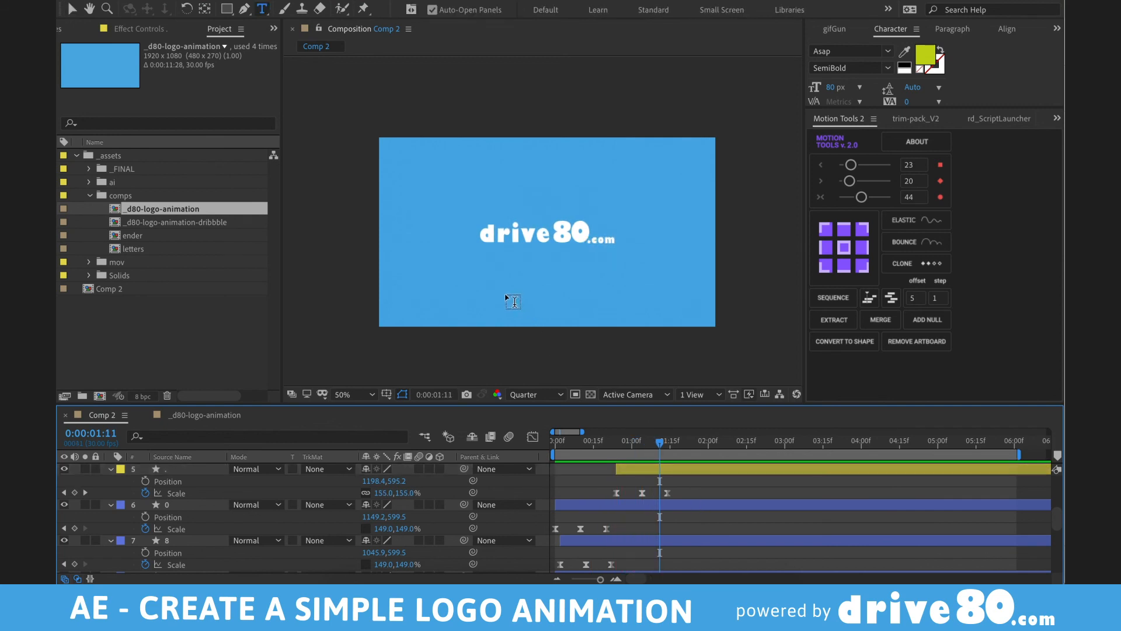
pyautogui.click(500, 291)
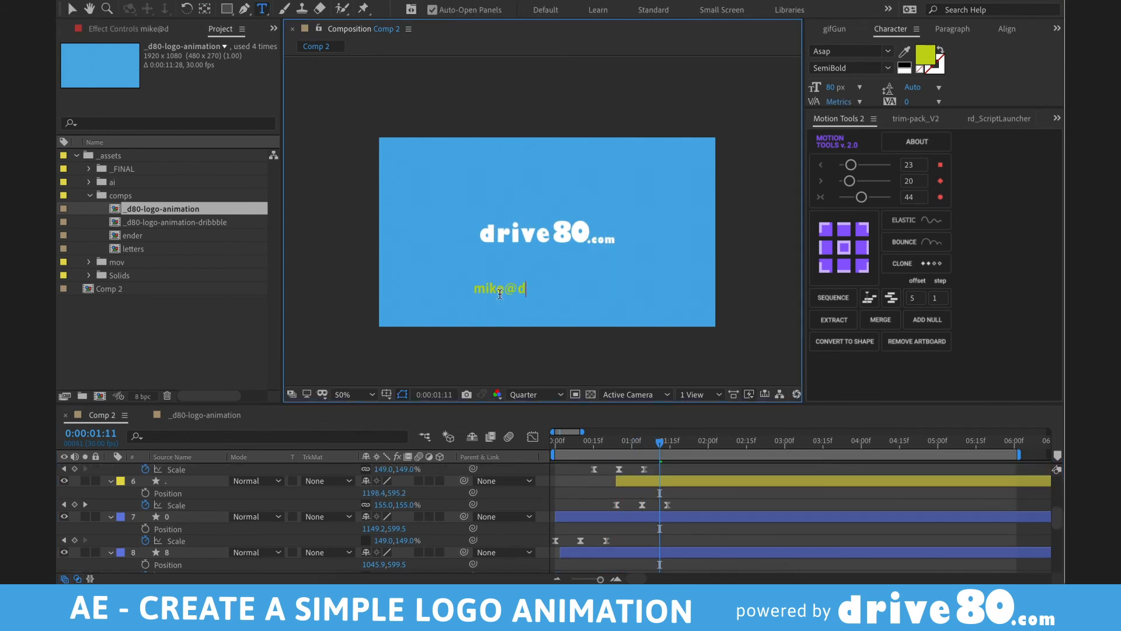
pyautogui.press('KP_Enter')
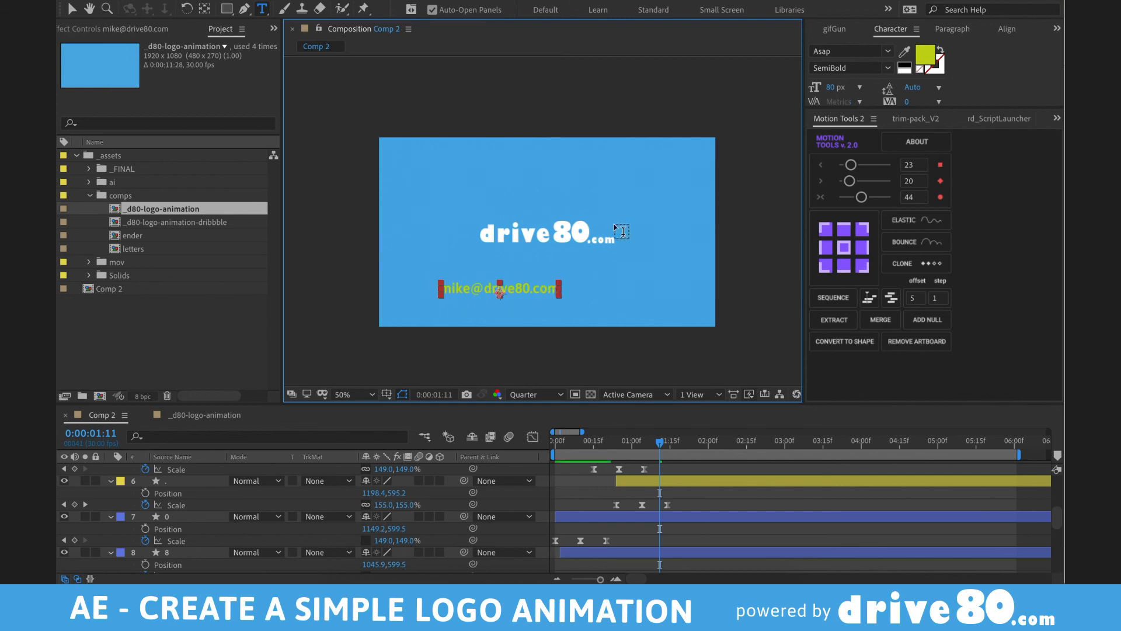
pyautogui.click(921, 59)
pyautogui.moveTo(728, 345); pyautogui.dragTo(550, 262)
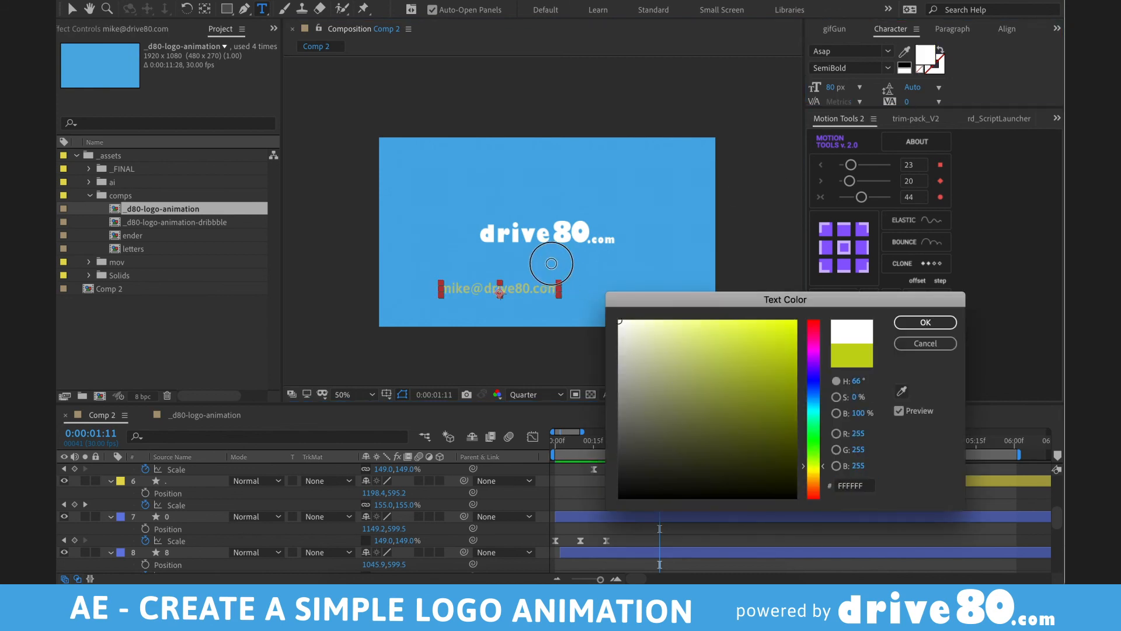
pyautogui.press('Return')
# - Centre the e-mail text horizontally and position it just beneath the logo
pyautogui.press('v')
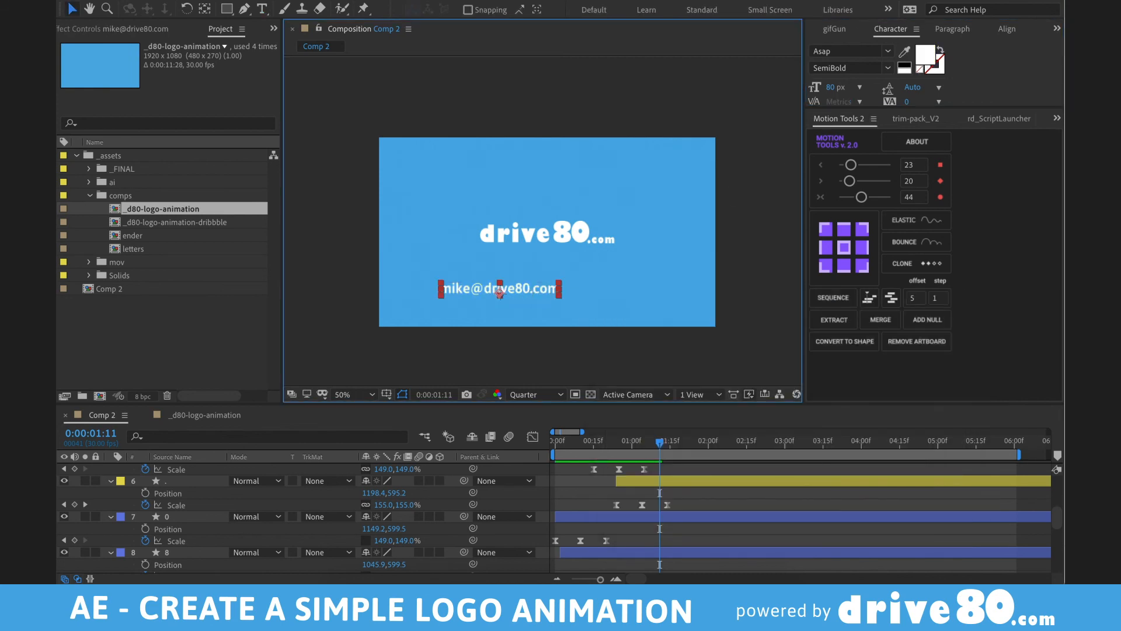
pyautogui.click(843, 64)
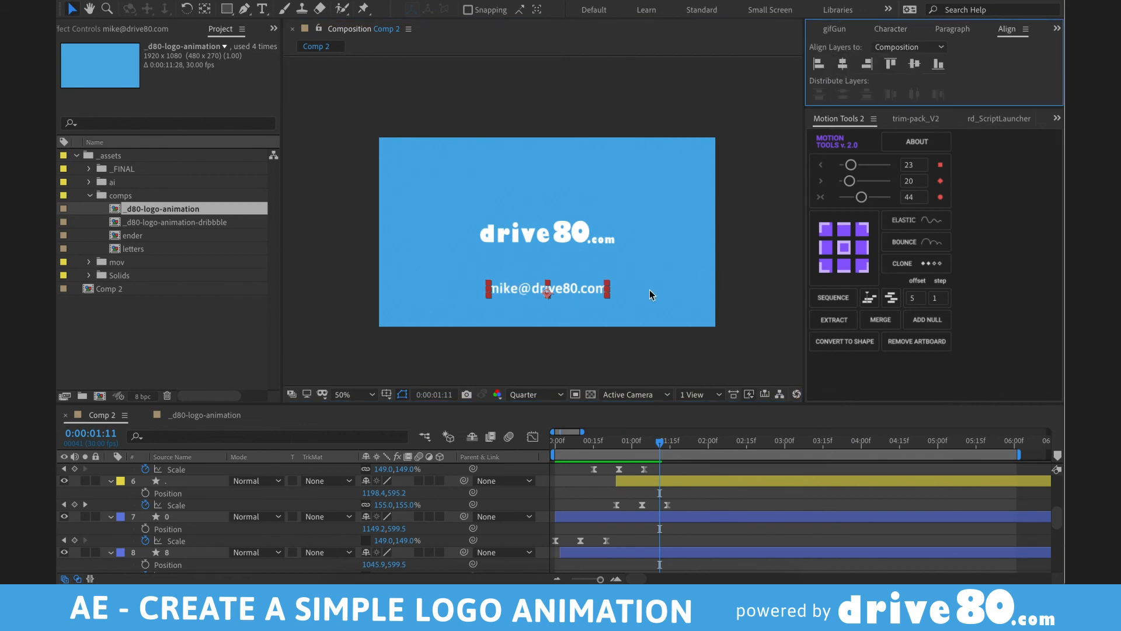
pyautogui.click(563, 289)
pyautogui.moveTo(562, 288); pyautogui.dragTo(563, 268)
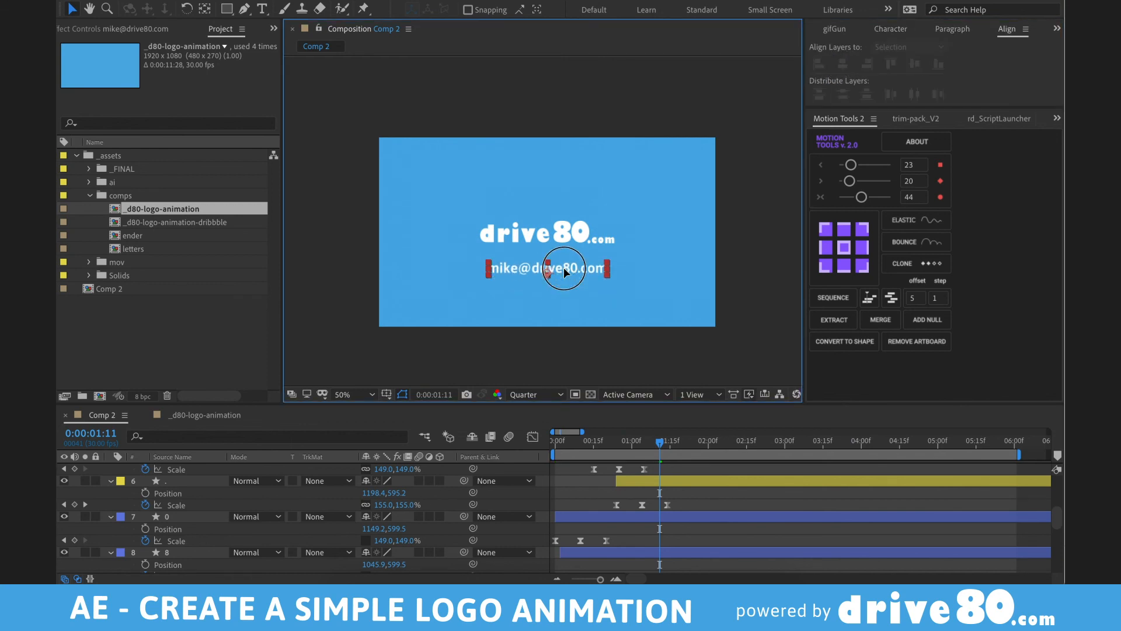
pyautogui.click(600, 275)
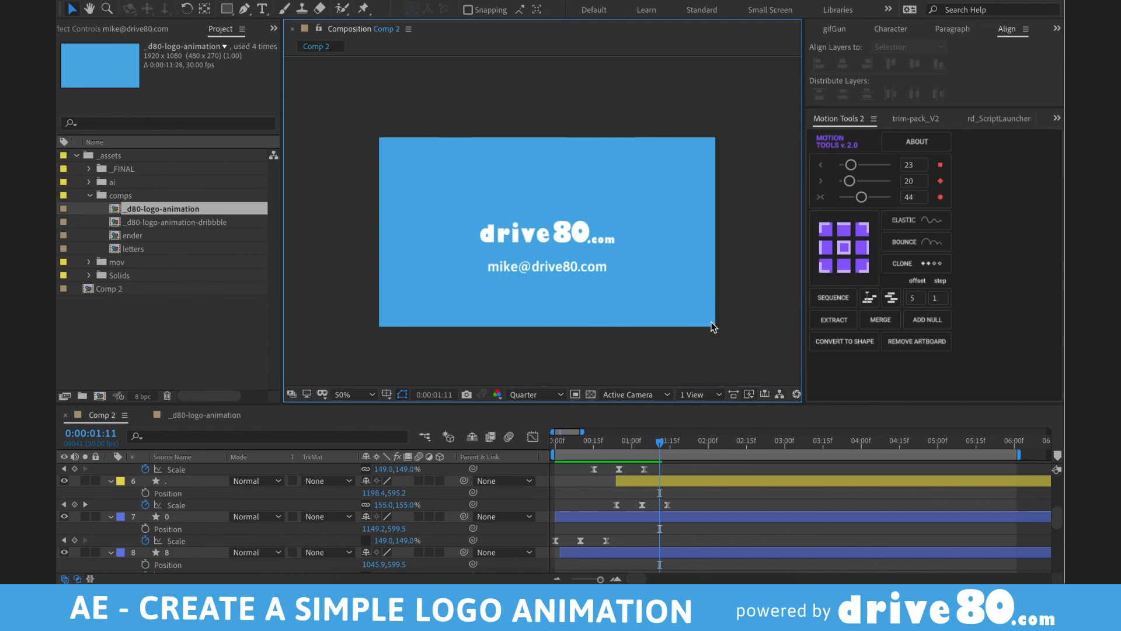
pyautogui.click(570, 266)
pyautogui.moveTo(570, 266); pyautogui.dragTo(566, 257)
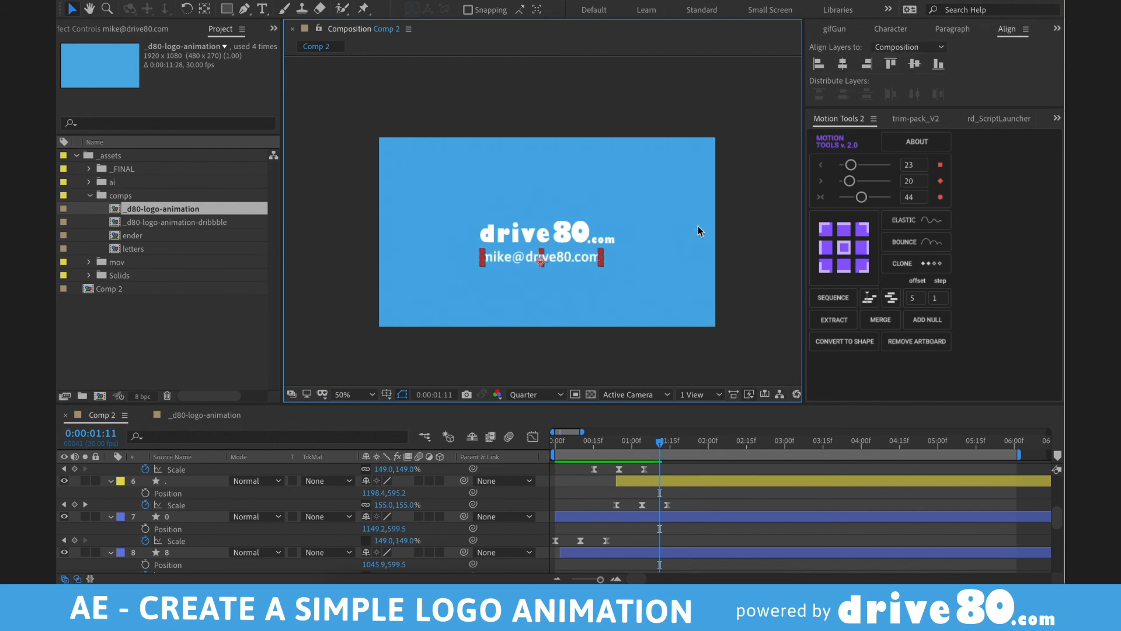
pyautogui.click(701, 232)
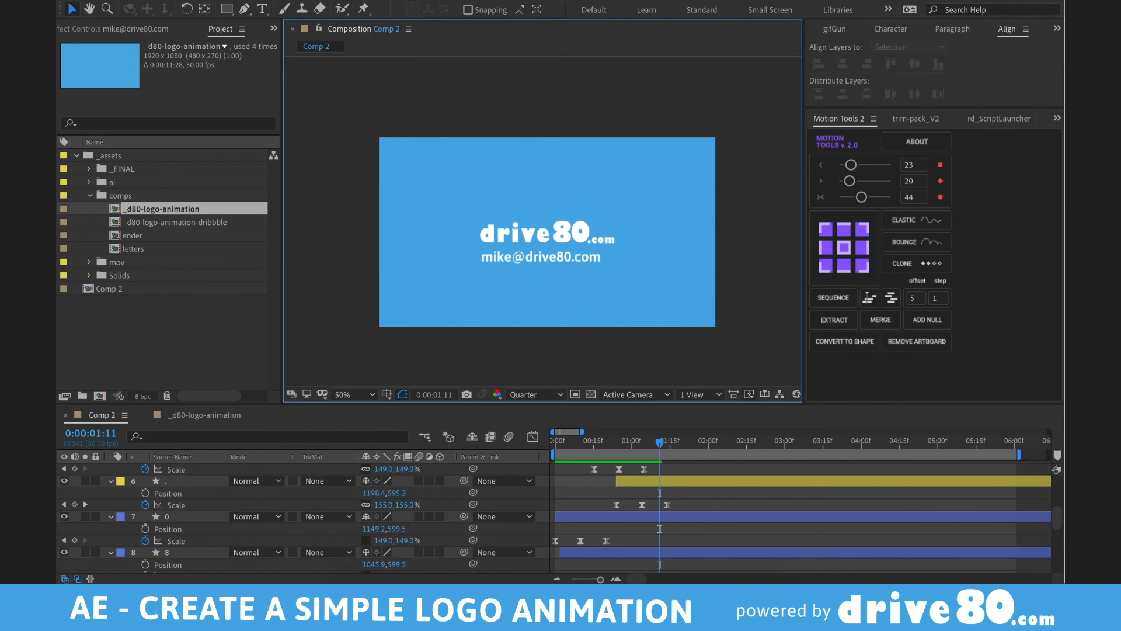